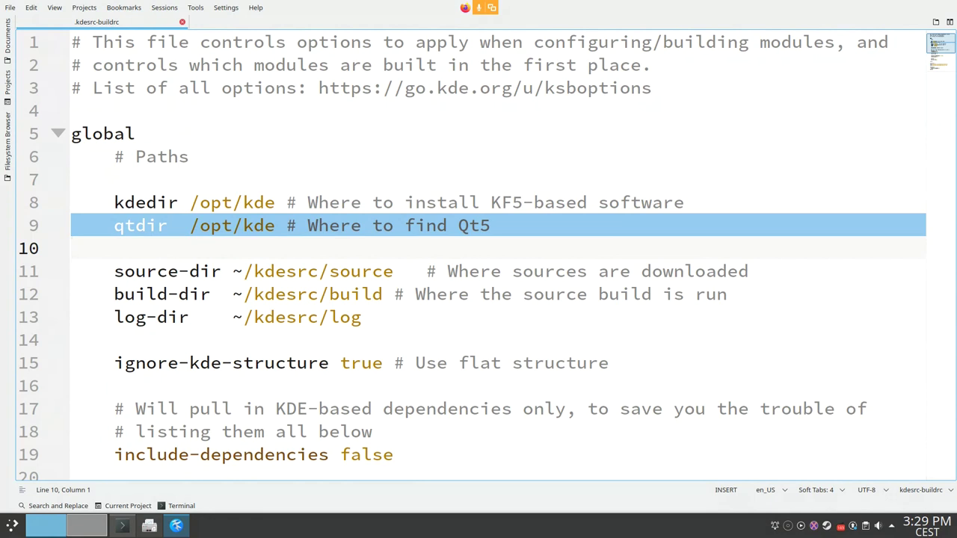
Step: Change the qtdir path on line 9 from /opt/kde to /opt/qt5, then back to /opt/kde
left_click(287, 225)
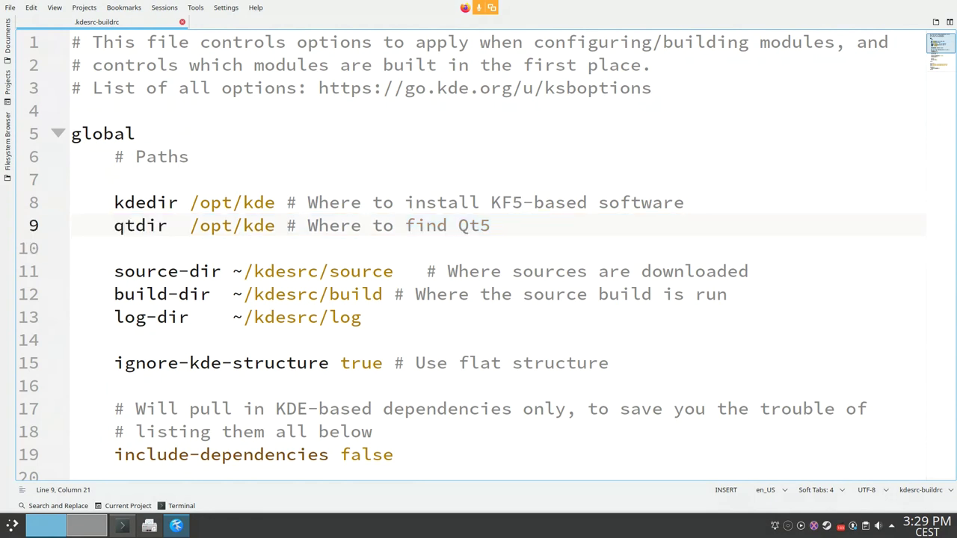
key("Left")
left_click(34, 225)
left_click(275, 225)
key("ctrl+shift+Left")
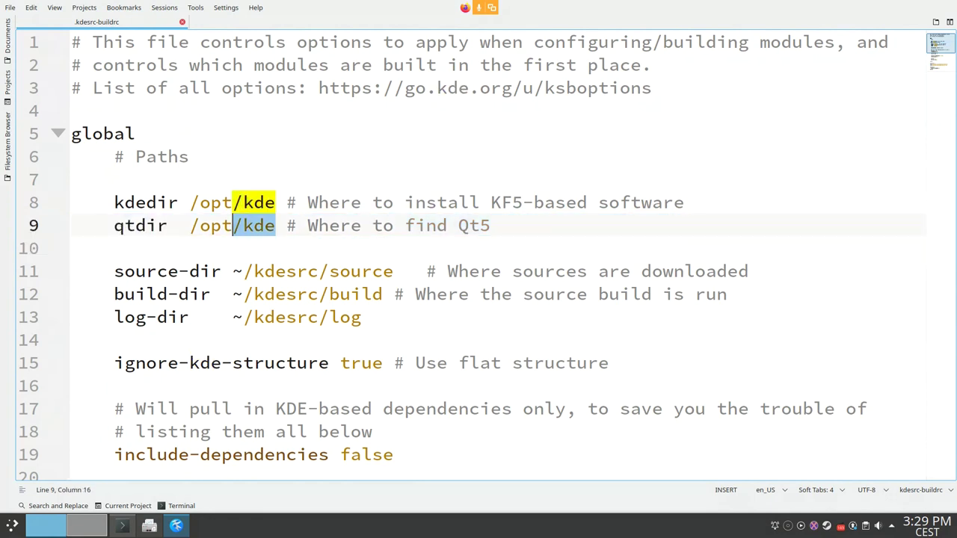
key("ctrl+shift+Left")
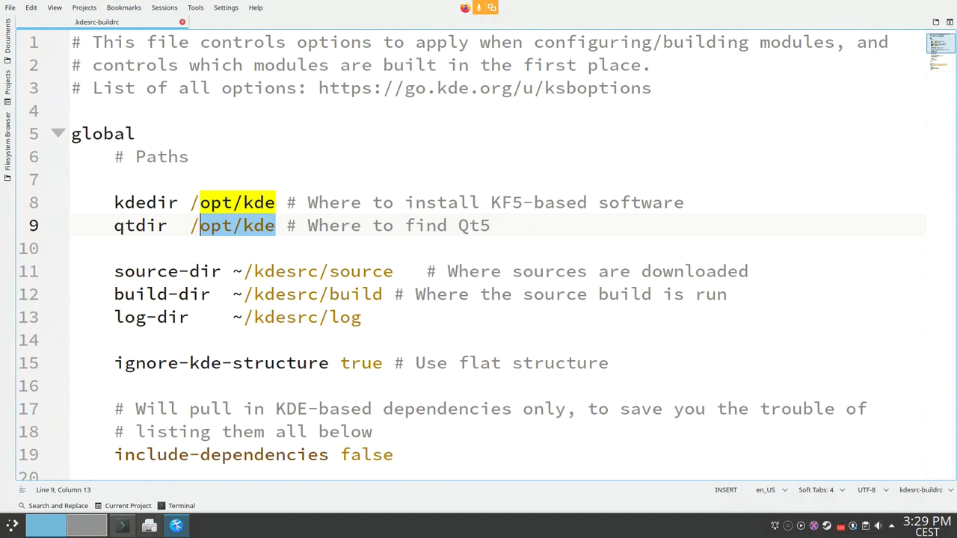
key("Right")
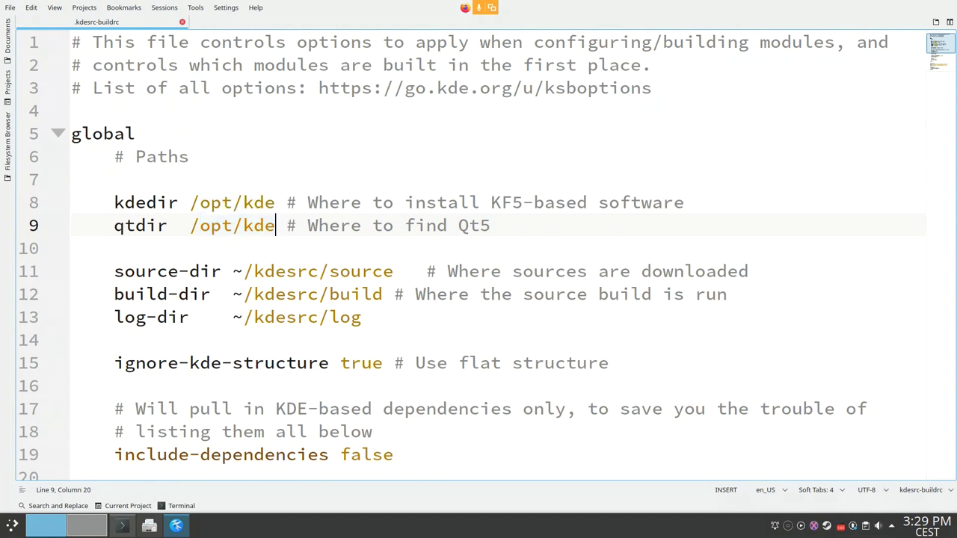
key("BackSpace")
key("BackSpace")
key("BackSpace")
type("qt5")
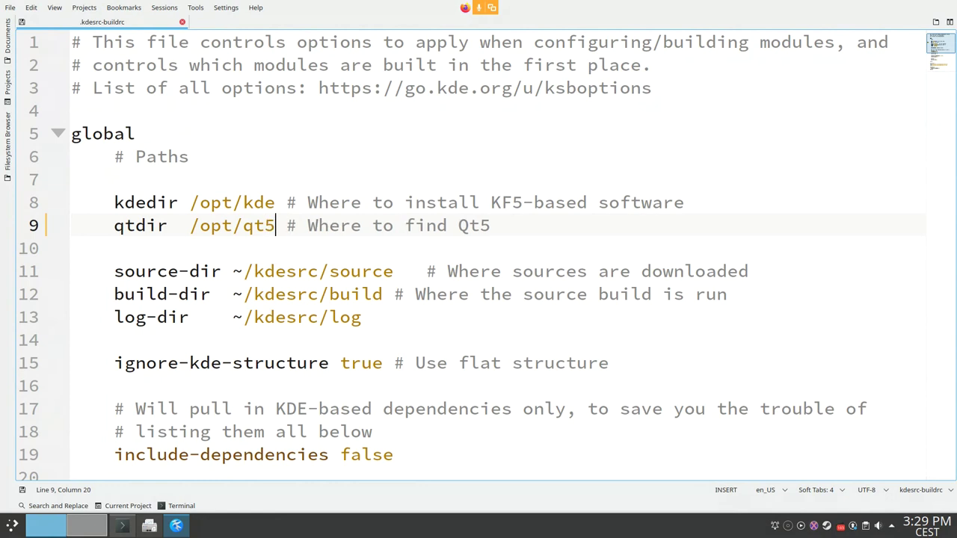
key("BackSpace")
key("BackSpace")
key("BackSpace")
type("kde")
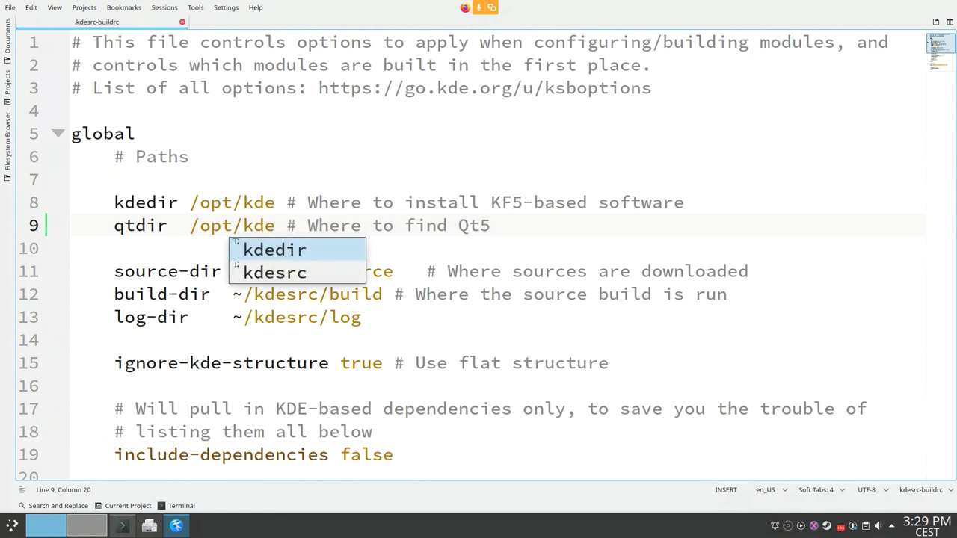
Step: Select the source-dir path on line 11, then switch to Konsole
left_click(211, 225)
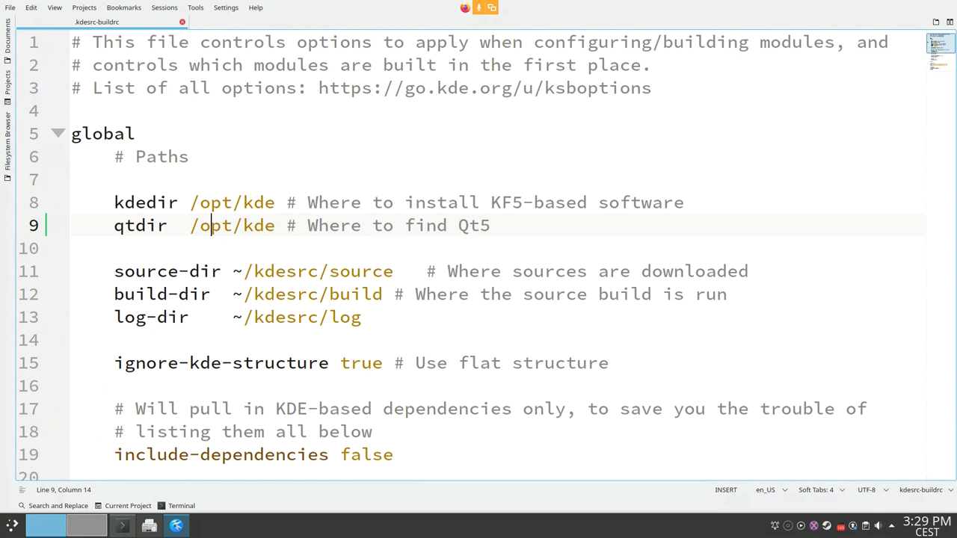
left_click_drag(233, 271, 404, 272)
left_click(393, 271)
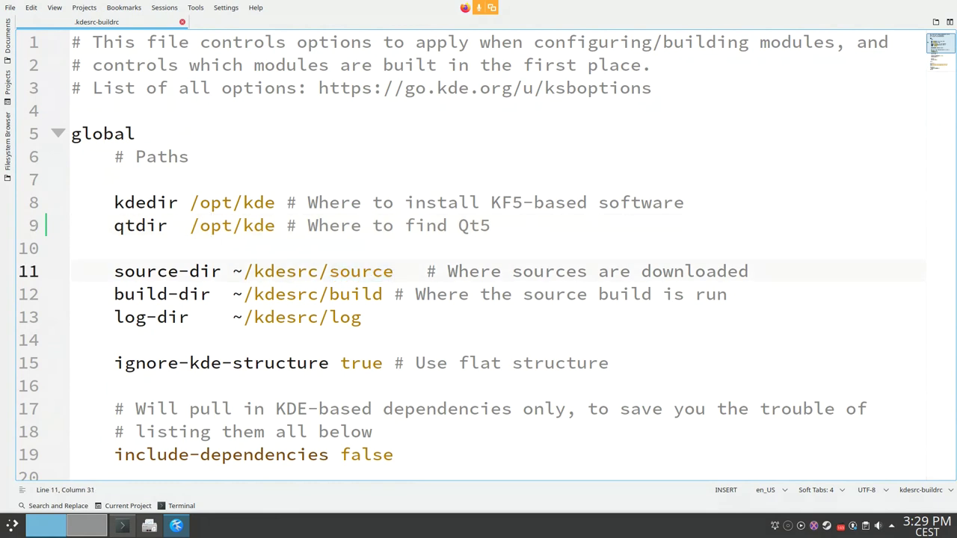
key("alt+Tab")
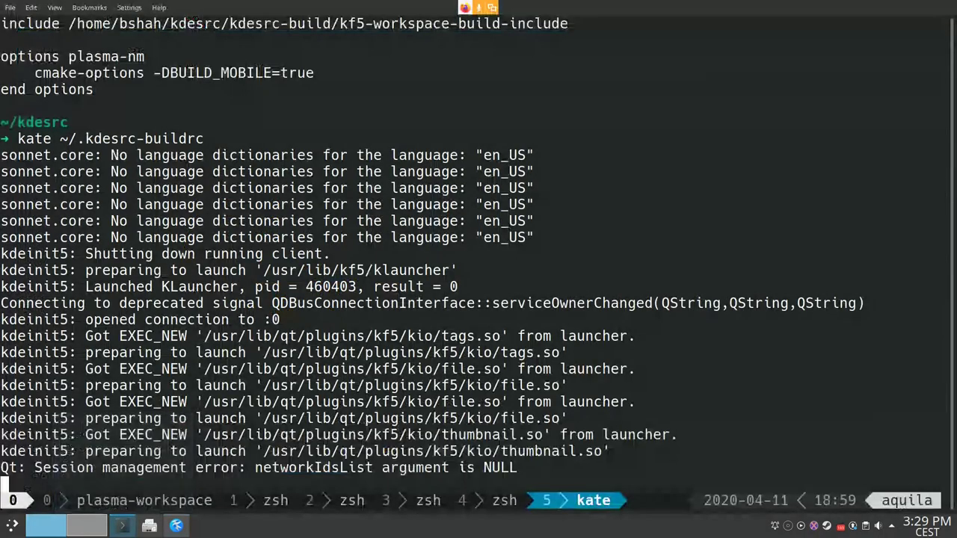
Step: In a new tmux window, list kdesrc/source with ls and scroll through it in copy mode
key("ctrl+b")
type("c")
type("ls kdesrcs")
key("BackSpace")
key("Tab")
type("s")
key("Tab")
key("Return")
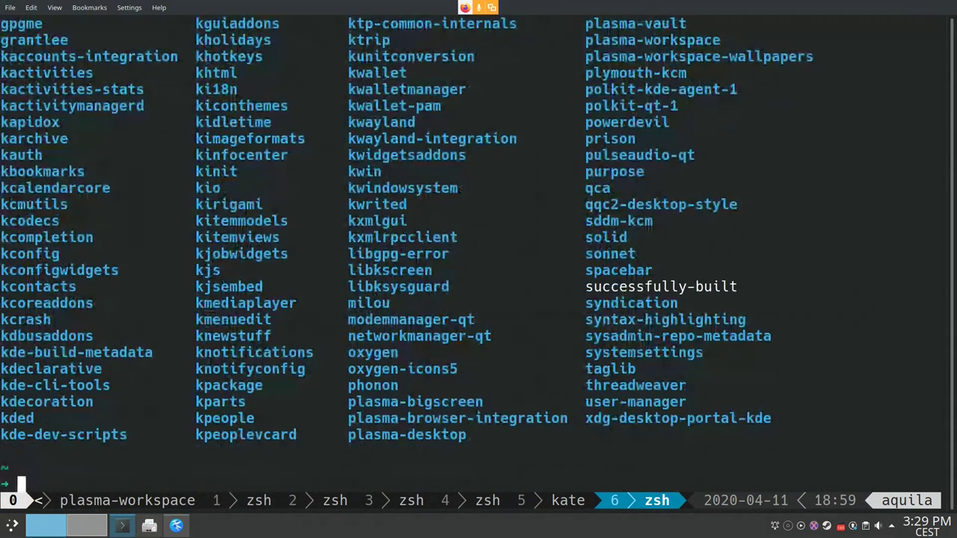
key("ctrl+b")
key("bracketleft")
key("Page_Up")
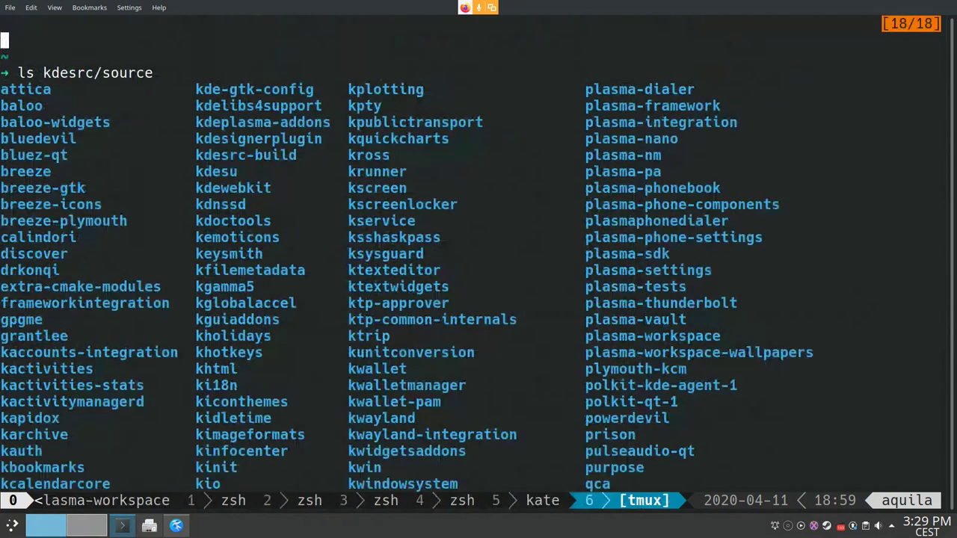
key("Page_Down")
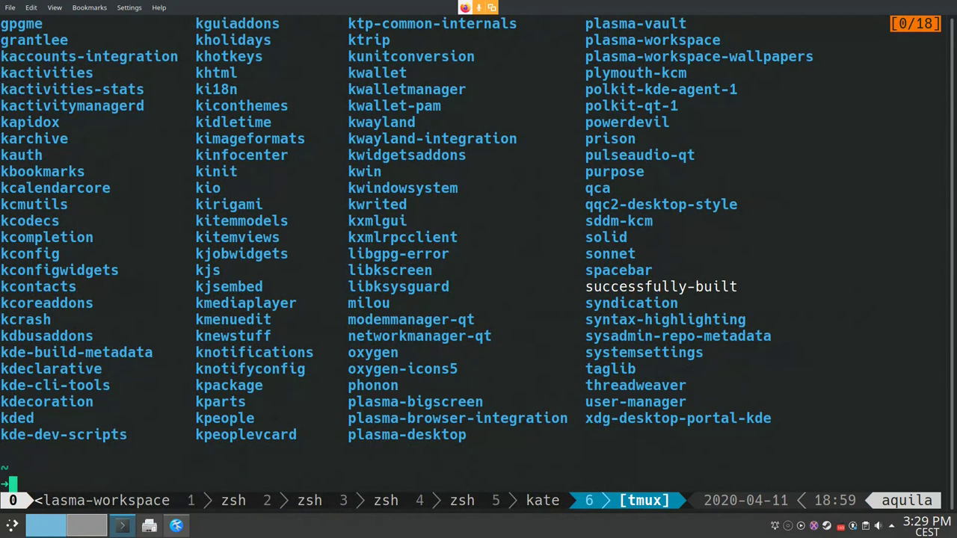
Step: Back in Kate, select the build-dir and log-dir lines of .kdesrc-buildrc
key("alt+Tab")
triple_click(161, 294)
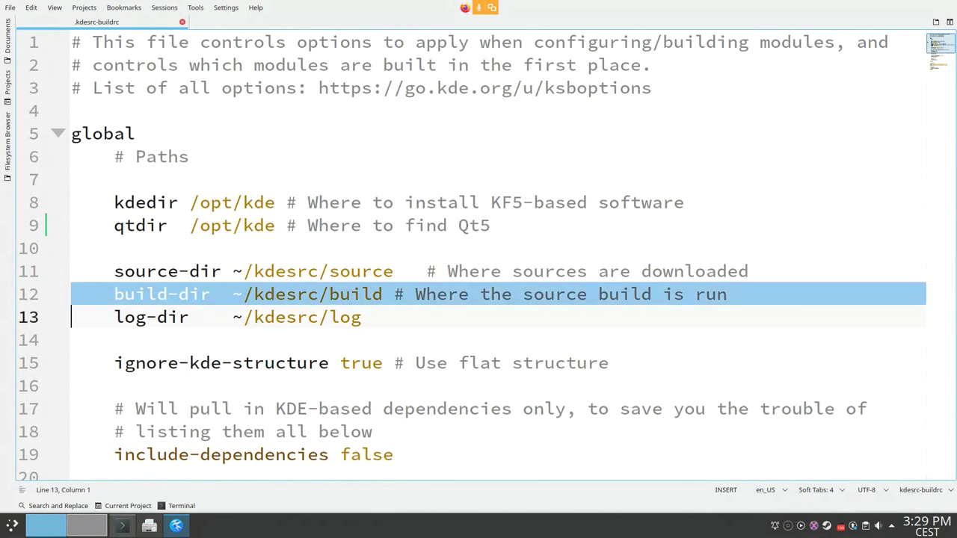
triple_click(150, 317)
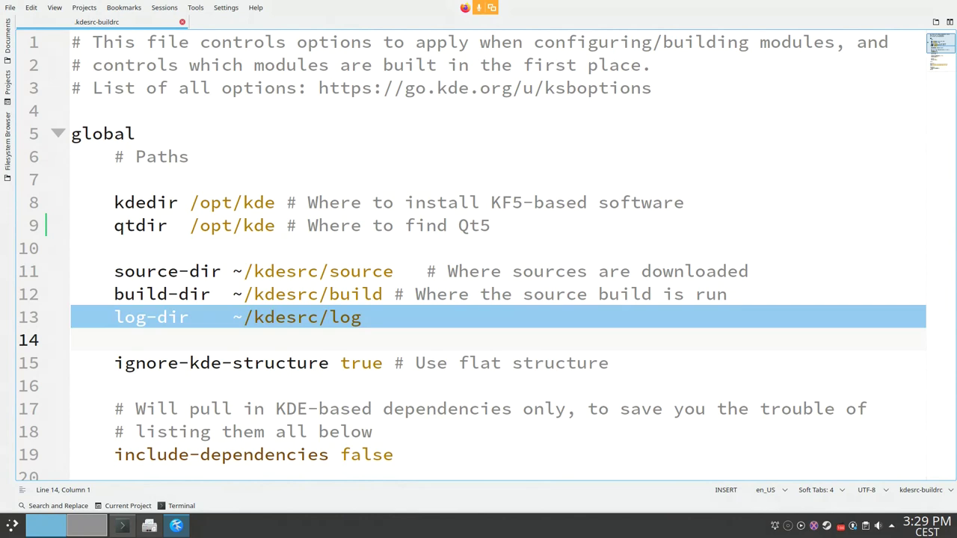
Step: In Konsole, change into kdesrc/log, then latest, listing each folder's contents
key("alt+Tab")
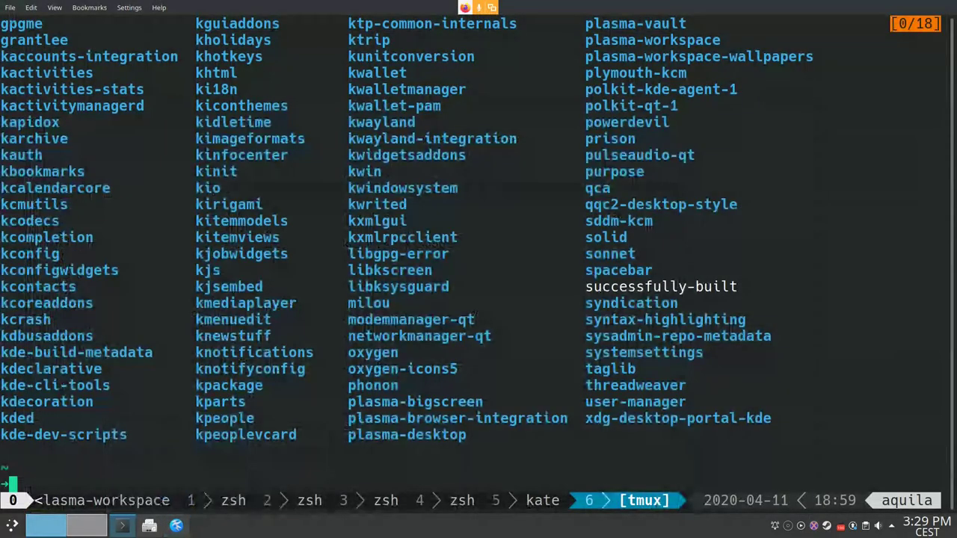
type("qcd ")
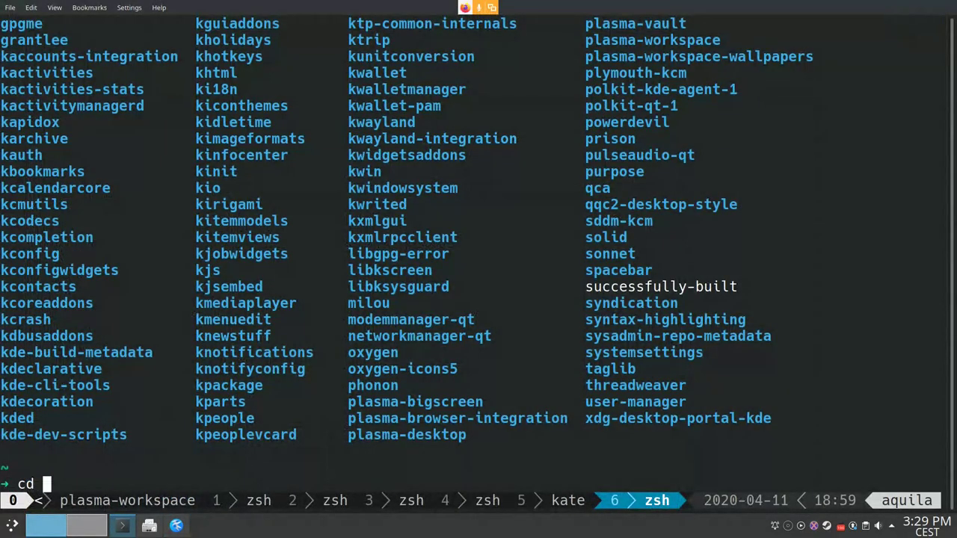
type("kdesrc")
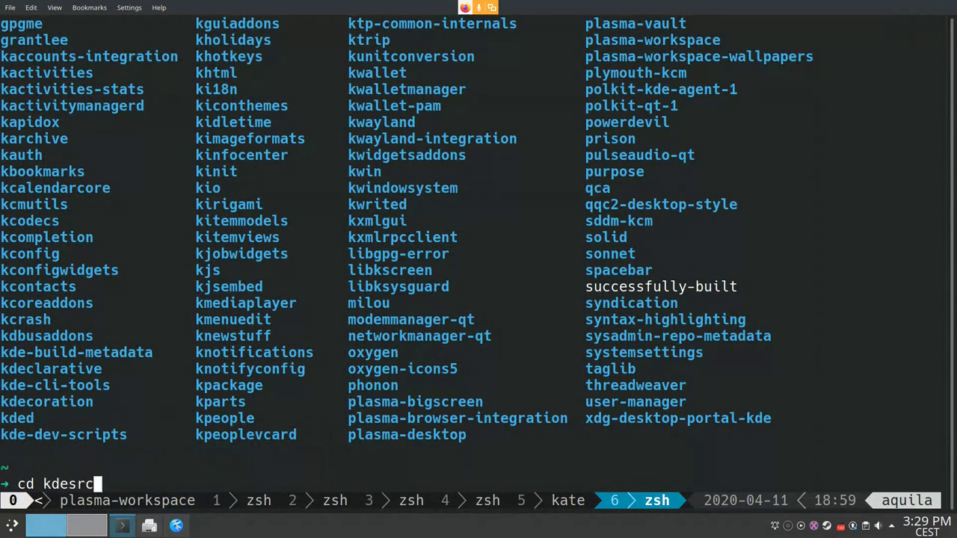
type("/log")
key("Return")
type("ls")
key("Return")
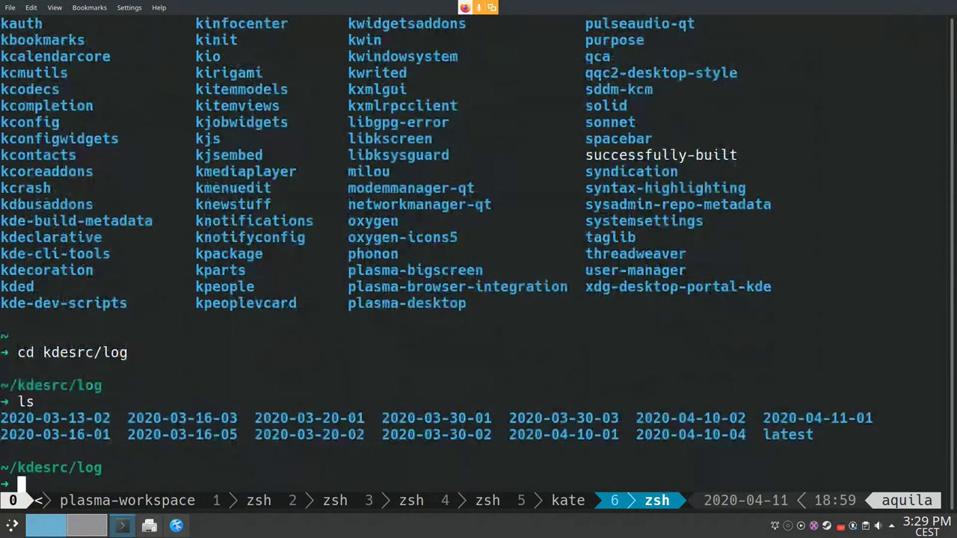
type("cd la")
key("Tab")
key("Return")
type("ls")
key("Return")
Step: Enter the kconfig log folder, list its five log files, and return to Kate
type("cd")
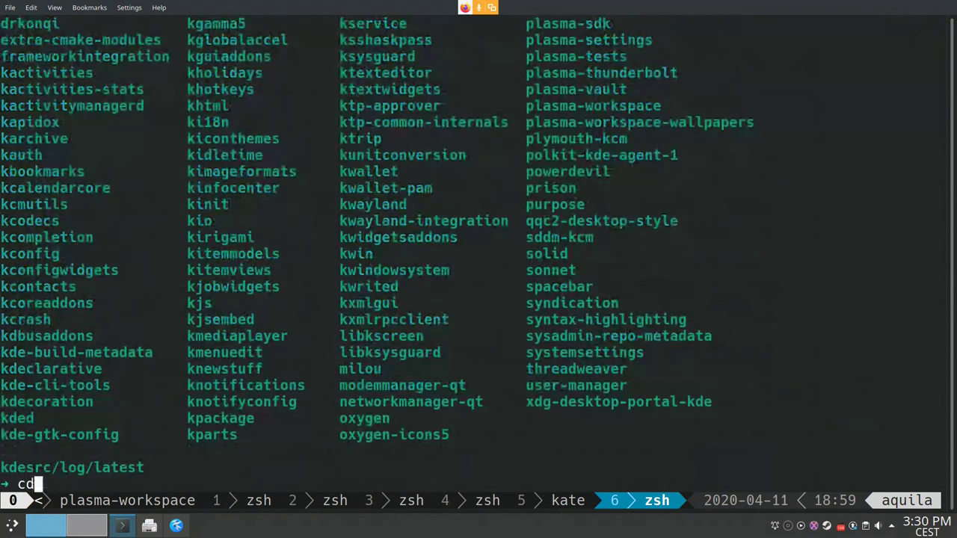
type(" kc")
key("Tab")
type("on")
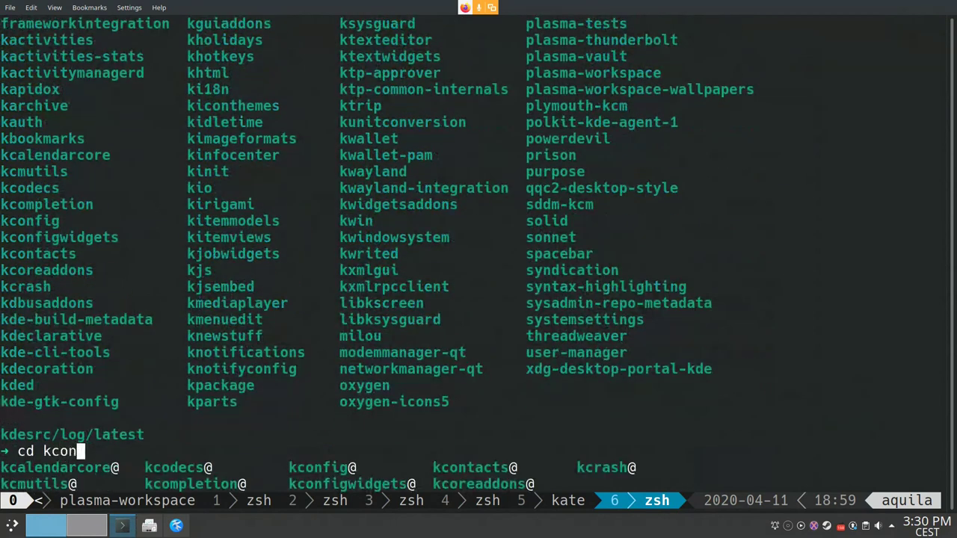
key("Tab")
type("fig")
key("Return")
type("ls")
key("Return")
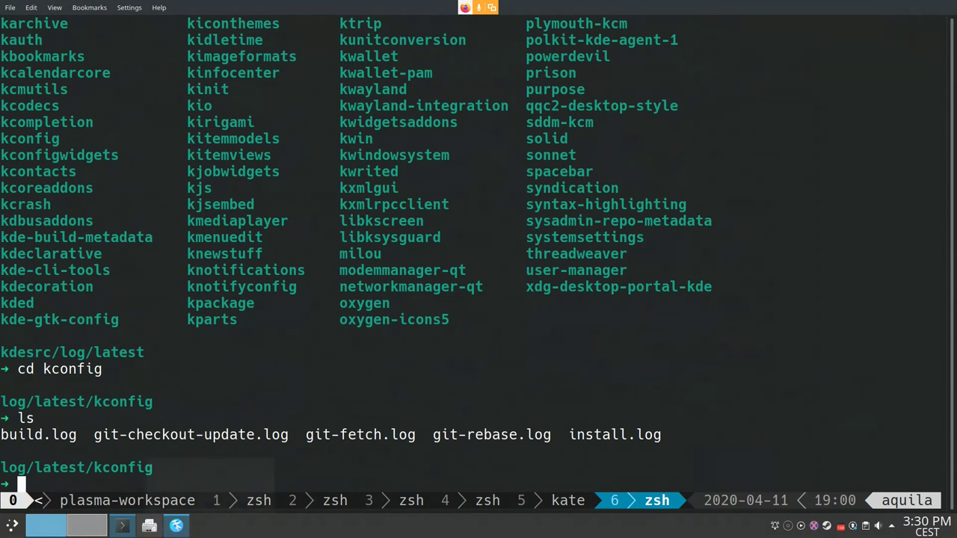
key("alt+Tab")
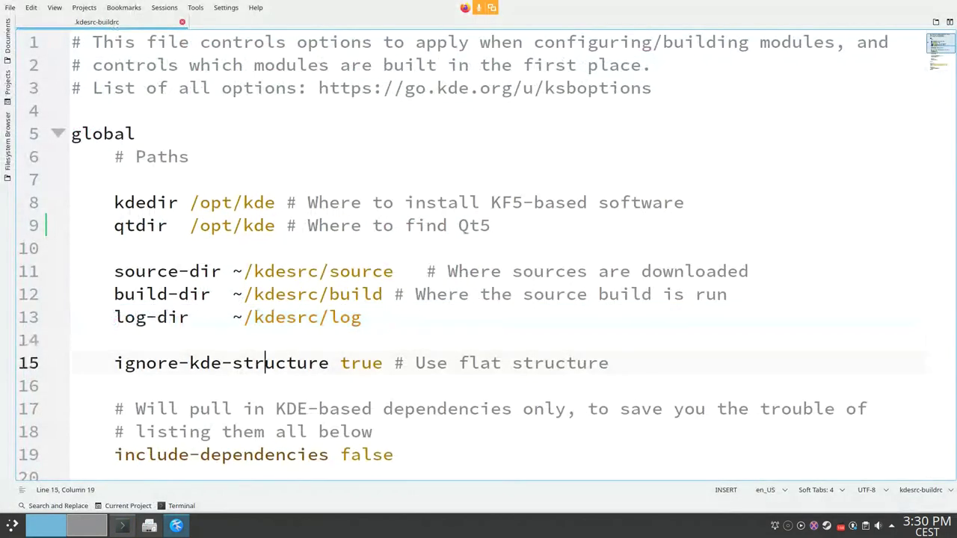
triple_click(202, 363)
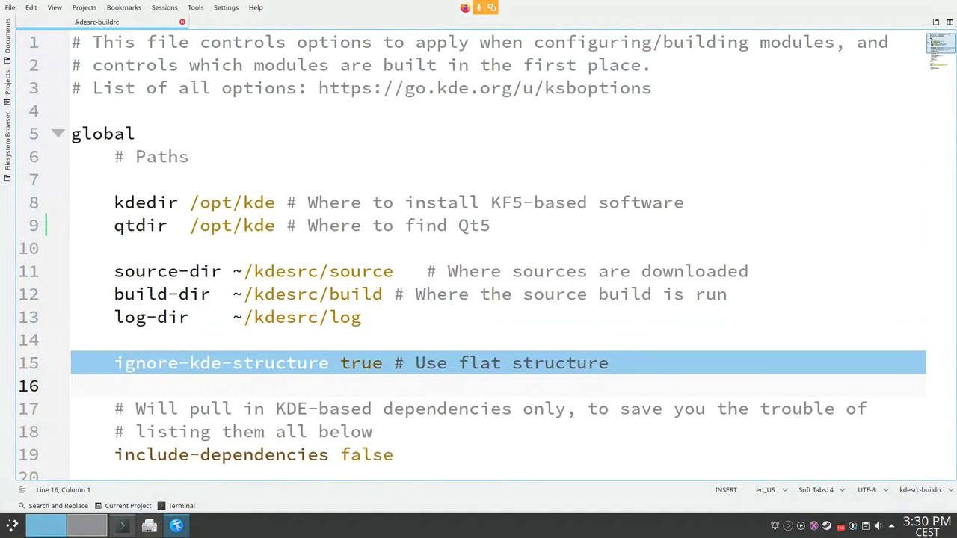
left_click(383, 362)
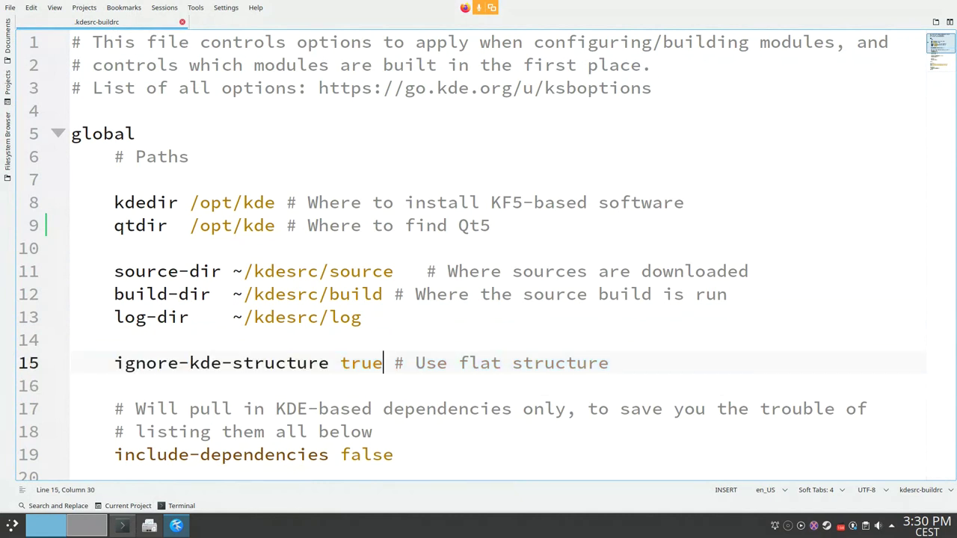
scroll(383, 363, "down", 1)
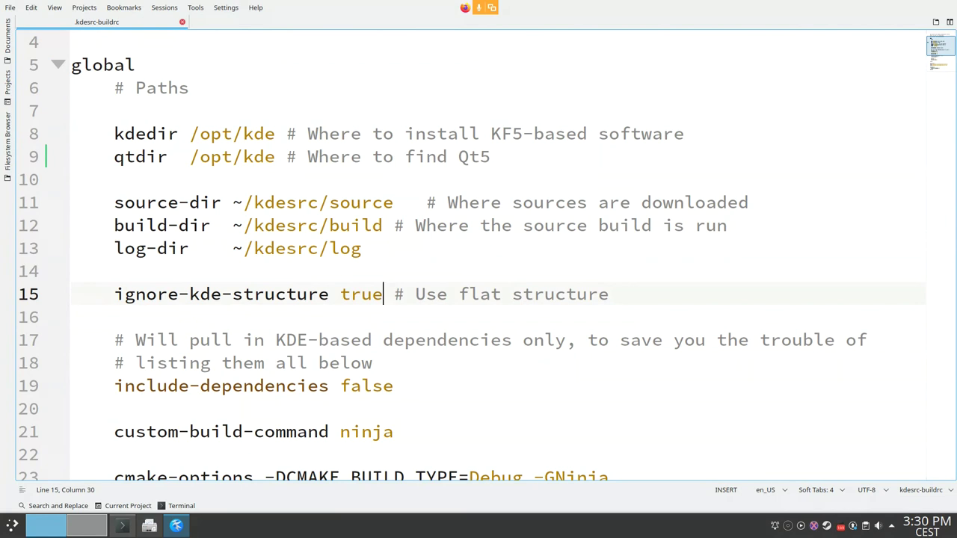
left_click_drag(393, 203, 233, 203)
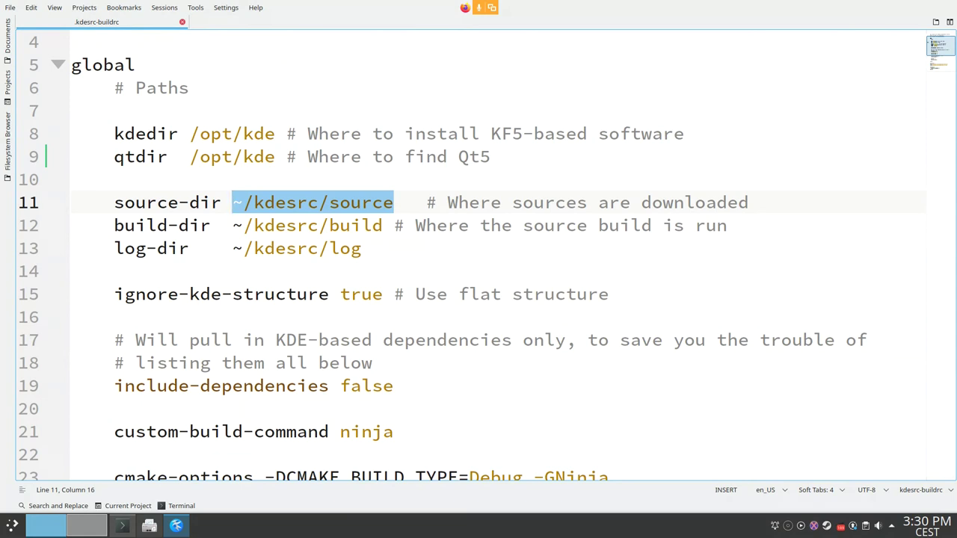
left_click(394, 203)
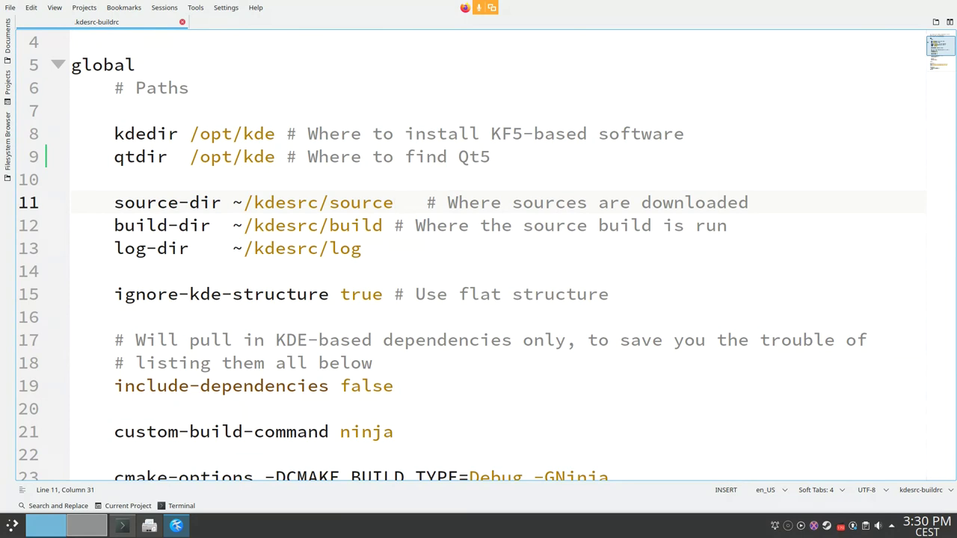
left_click(373, 364)
left_click_drag(373, 364, 286, 340)
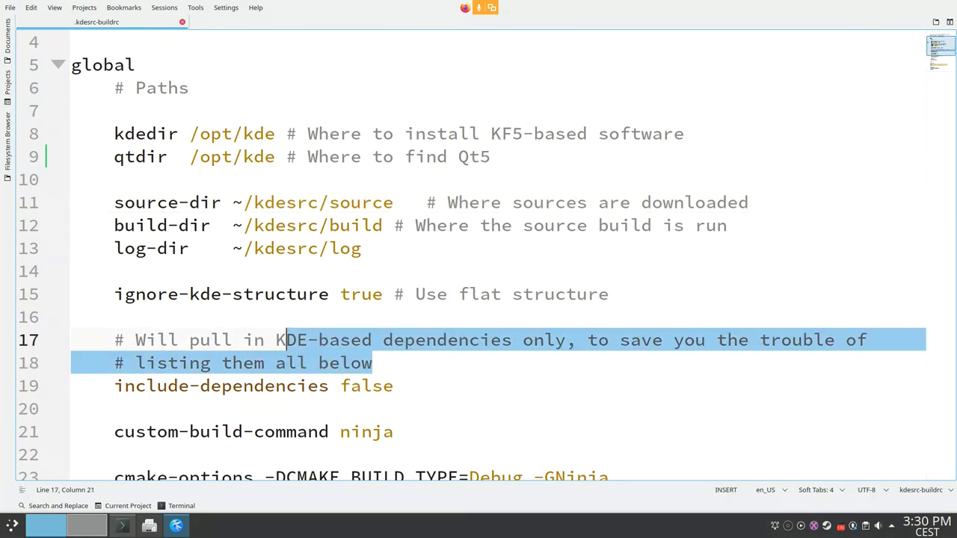
left_click(255, 386)
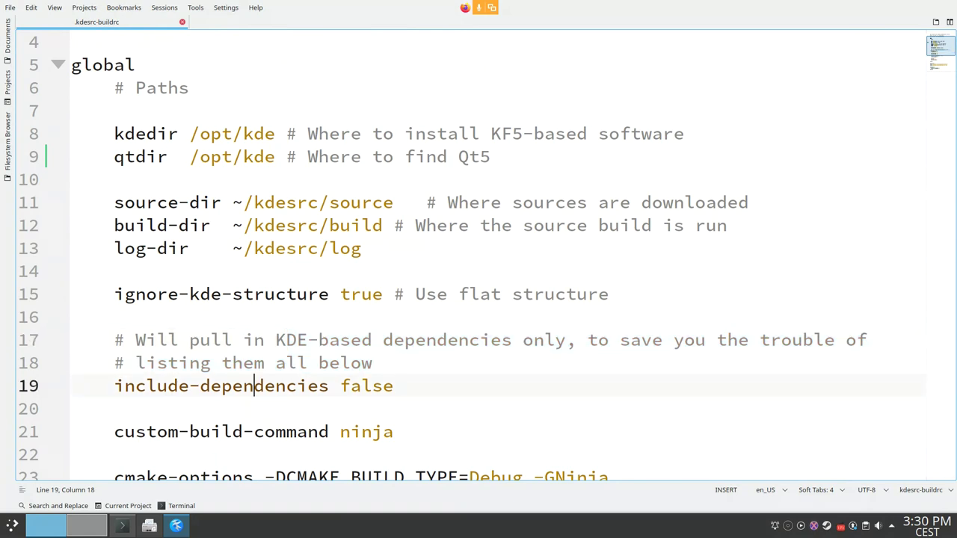
key("End")
scroll(479, 254, "down", 1)
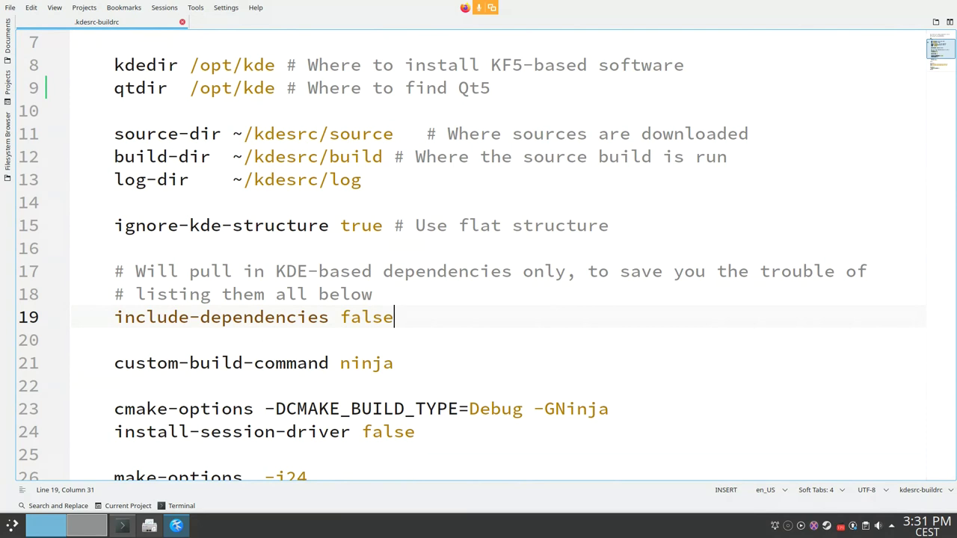
key("shift+Left")
key("shift+Left")
key("shift+Left")
key("shift+Left")
key("shift+Left")
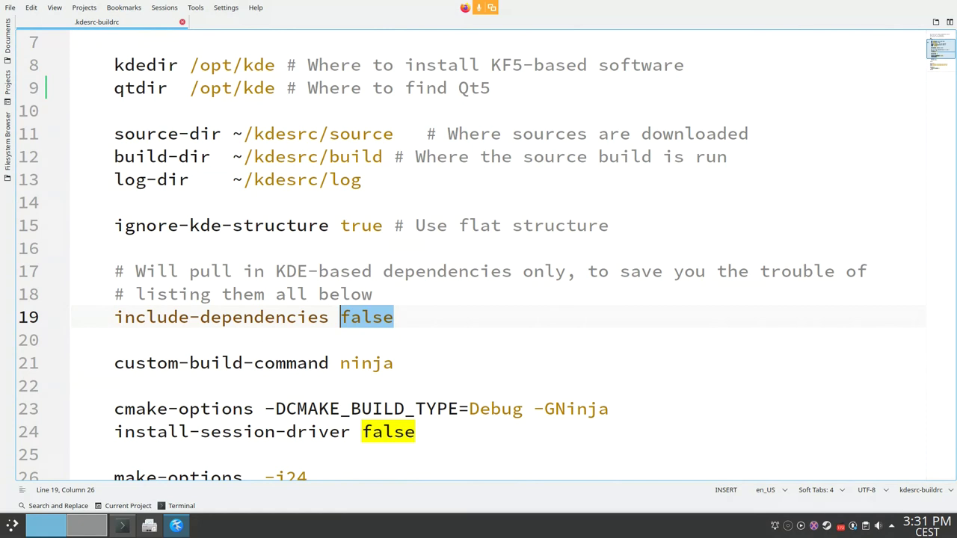
key("End")
key("shift+Left")
key("shift+Left")
key("shift+Left")
key("shift+Left")
key("shift+Left")
key("shift+Right")
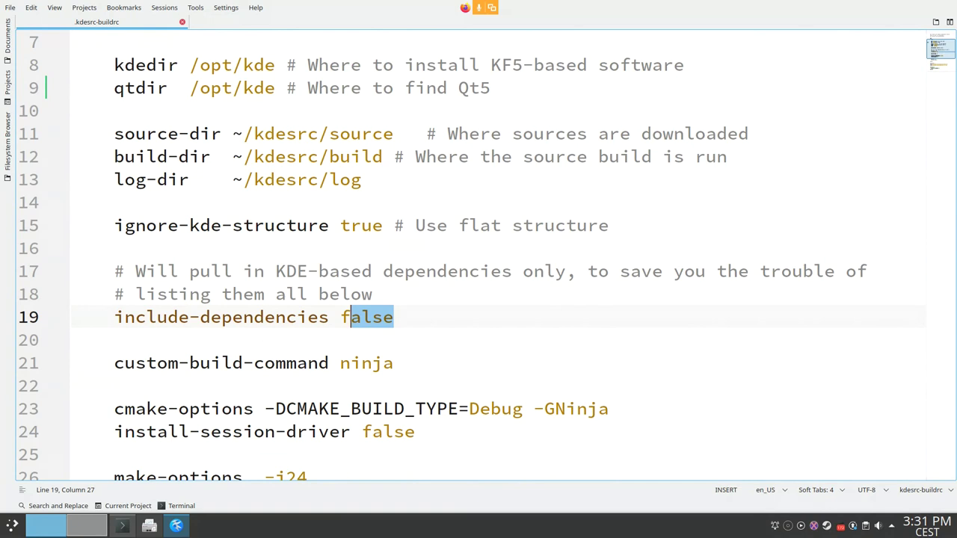
key("Left")
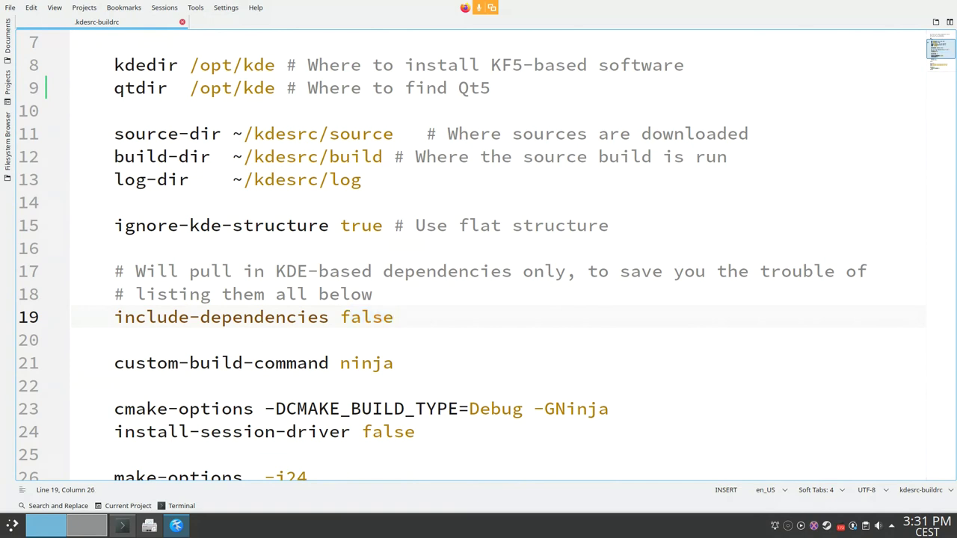
key("Home")
key("shift+Right")
key("shift+Right")
key("shift+Right")
key("shift+Right")
key("shift+Right")
key("shift+Right")
key("shift+Right")
key("shift+Right")
key("shift+Right")
key("shift+Right")
key("shift+Right")
key("shift+Right")
key("shift+Right")
key("shift+Right")
key("shift+Right")
key("shift+Right")
key("shift+Right")
key("shift+Right")
key("shift+Right")
key("shift+Right")
key("End")
key("shift+Left")
key("shift+Left")
key("shift+Left")
key("shift+Left")
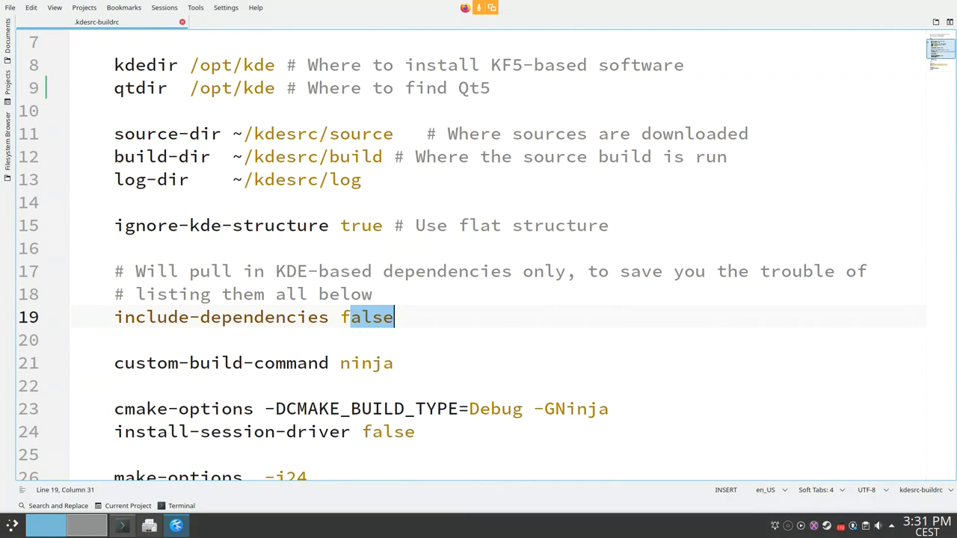
key("Left")
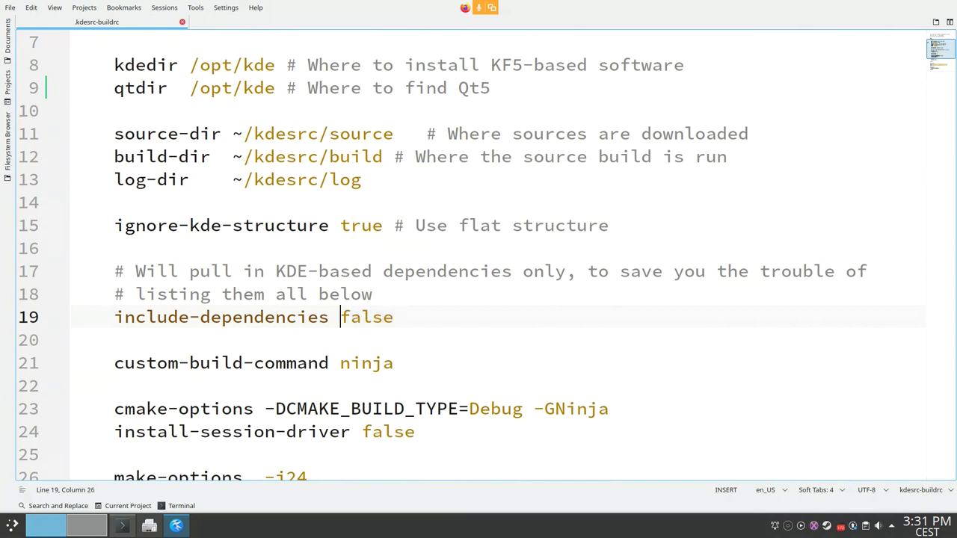
key("Left")
key("Left")
key("Left")
key("Left")
key("Left")
key("shift+Right")
key("shift+Right")
key("shift+Right")
key("shift+Right")
key("shift+Right")
key("End")
key("shift+Left")
key("shift+Left")
key("shift+Left")
key("shift+Left")
key("shift+Left")
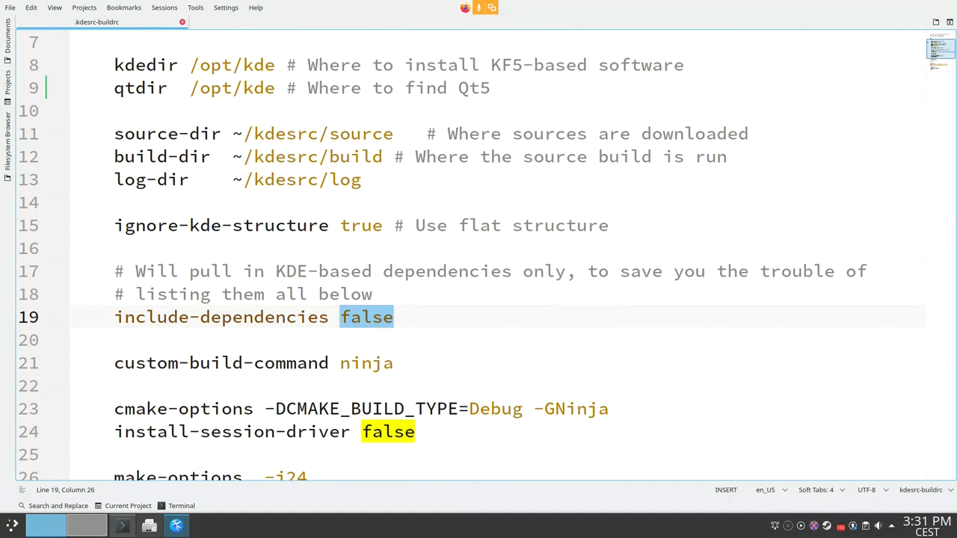
left_click(340, 364)
Step: Scroll to the end of the config and select the kf5 frameworks and kf5-workspace include paths
scroll(479, 255, "down", 1)
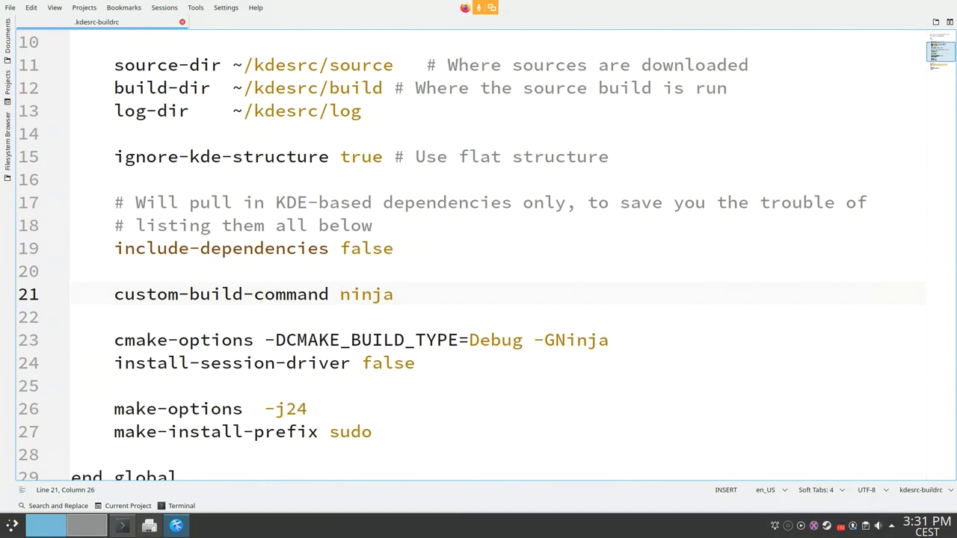
scroll(479, 255, "down", 2)
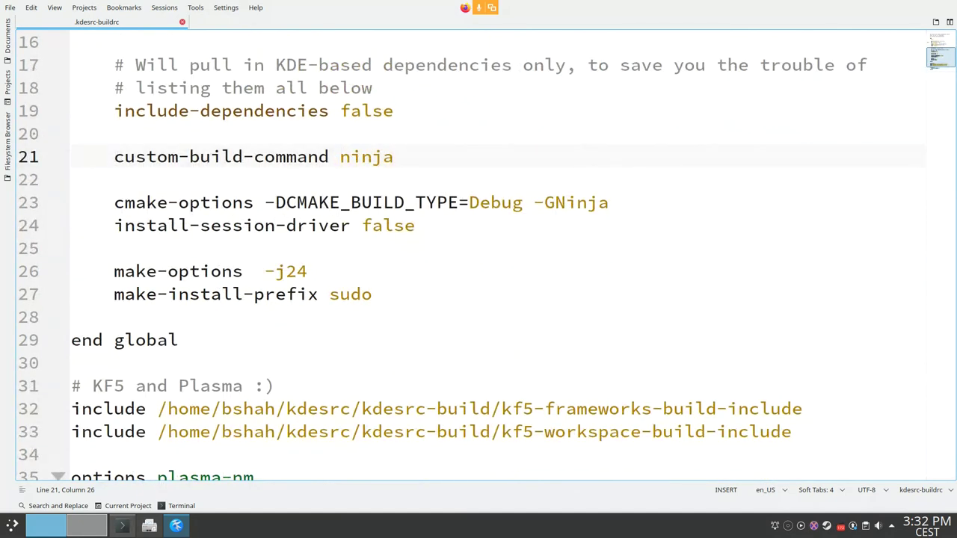
left_click_drag(157, 409, 806, 409)
left_click_drag(157, 432, 792, 432)
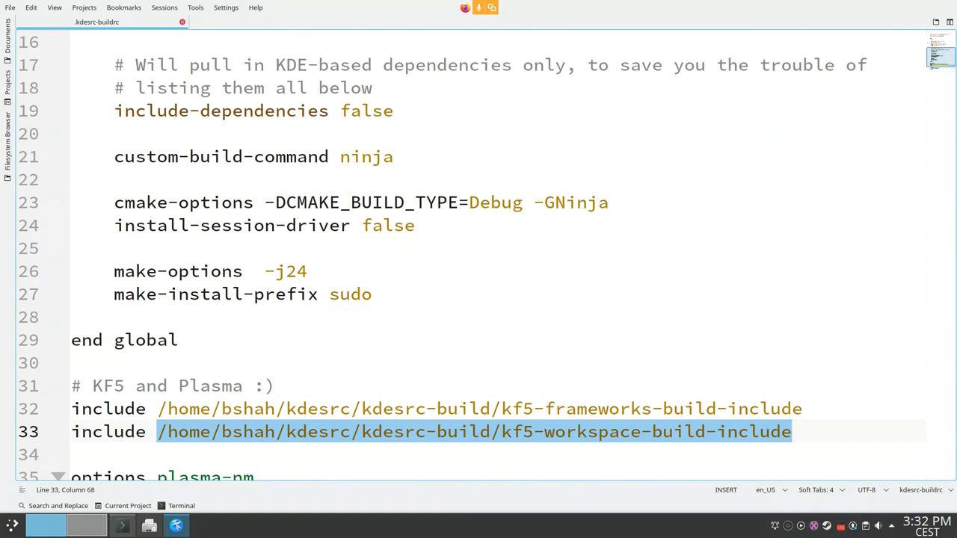
scroll(479, 254, "down", 2)
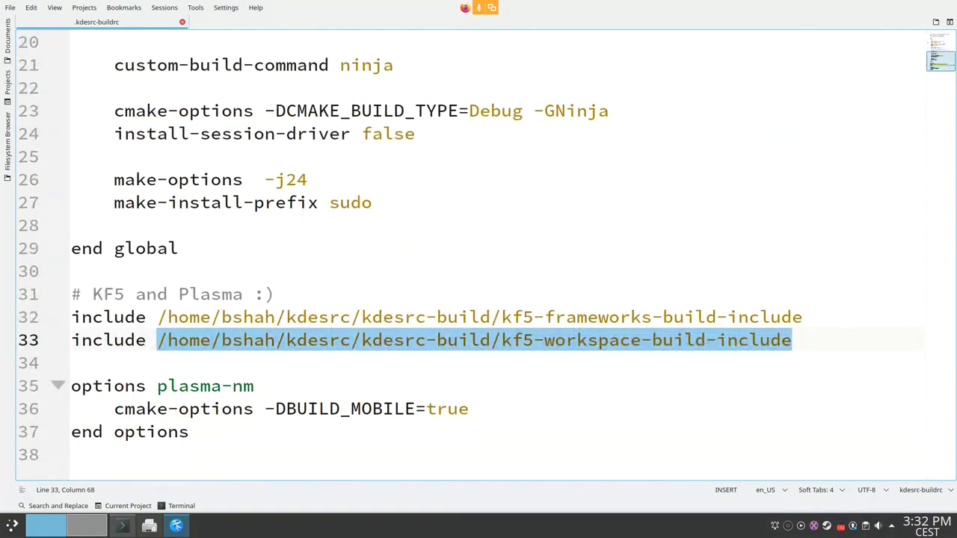
left_click(545, 317)
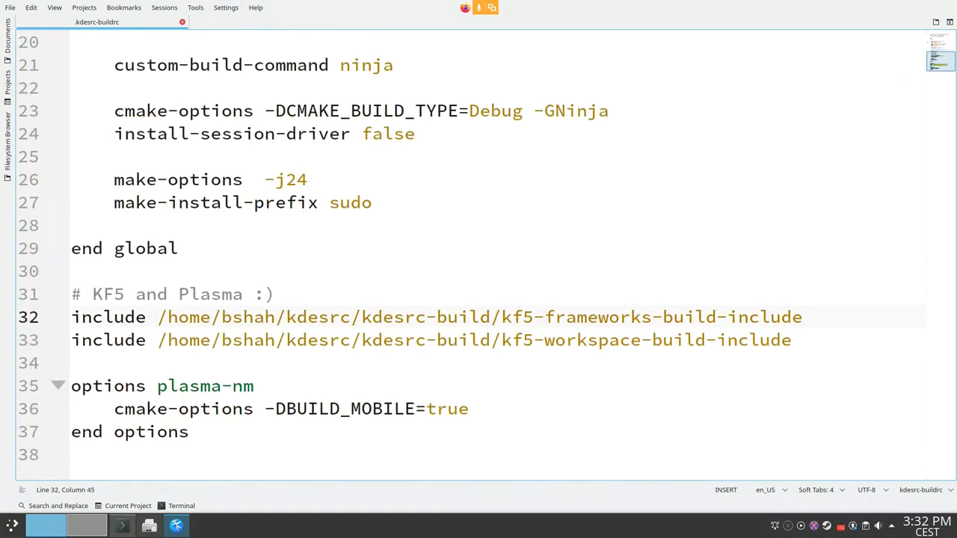
left_click(555, 341)
Step: Select the plasma-nm options block and its -DBUILD_MOBILE=true option, then leave full screen
left_click_drag(190, 432, 71, 386)
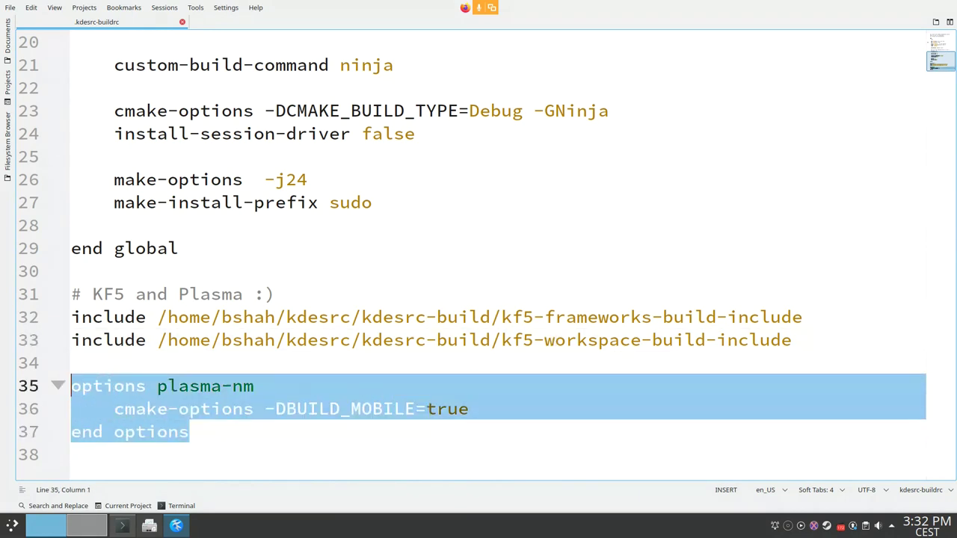
left_click(189, 432)
left_click_drag(158, 386, 254, 386)
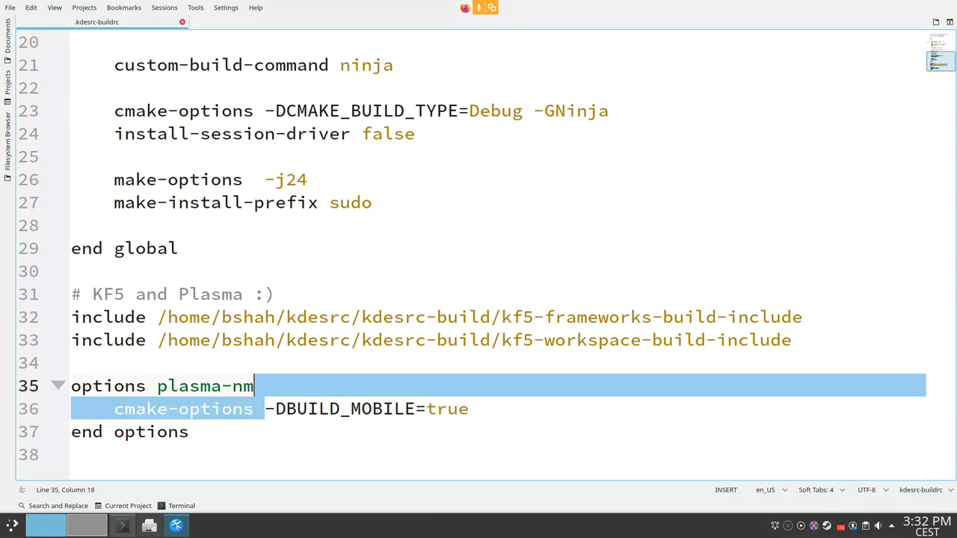
key("shift+Up")
key("shift+Down")
key("shift+End")
key("Escape")
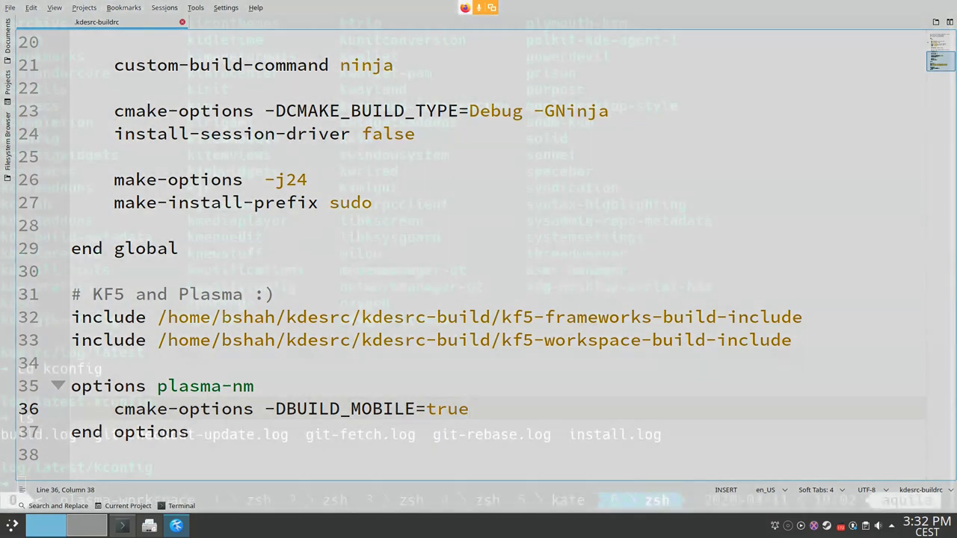
key("ctrl+shift+f")
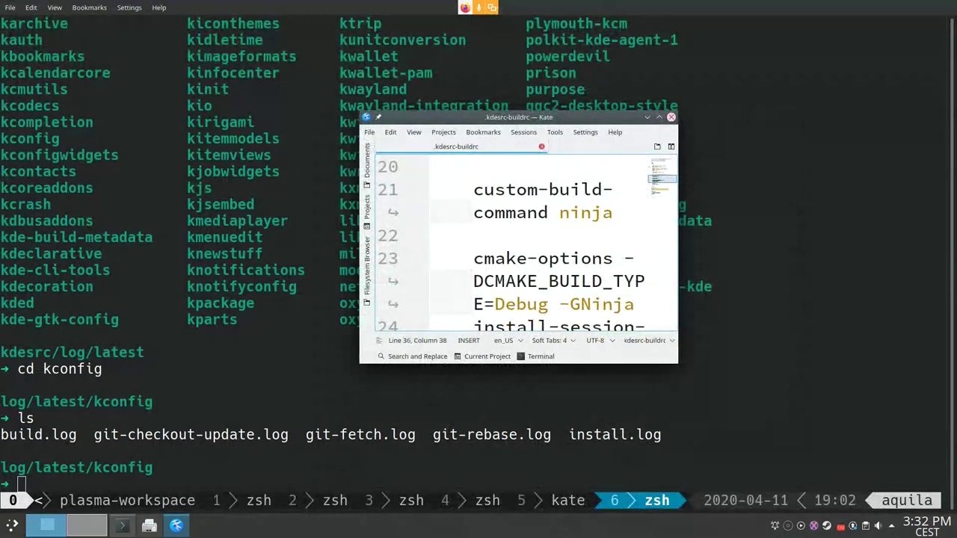
Step: Close Kate, exit the extra tmux window, and start a full kdesrc-build run
left_click(672, 118)
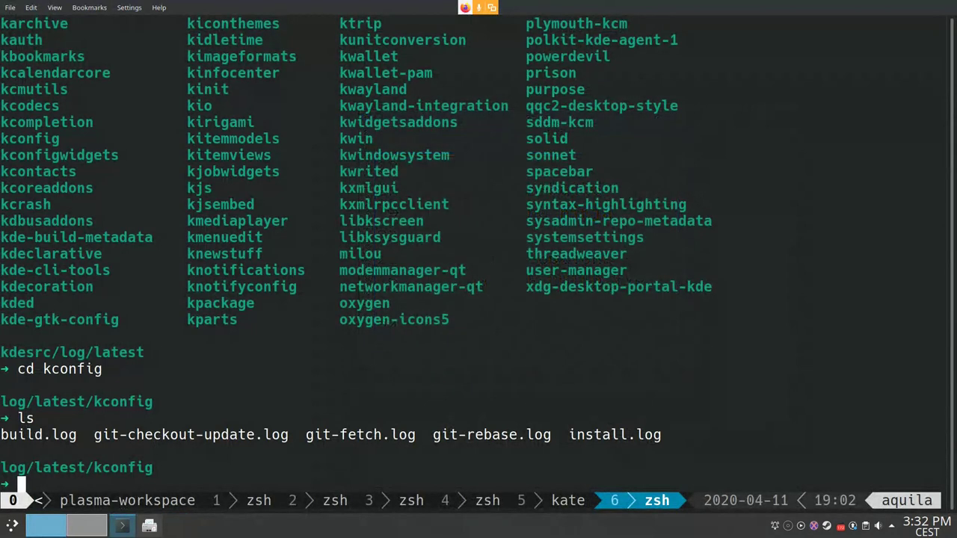
type("exit")
key("Return")
type("k")
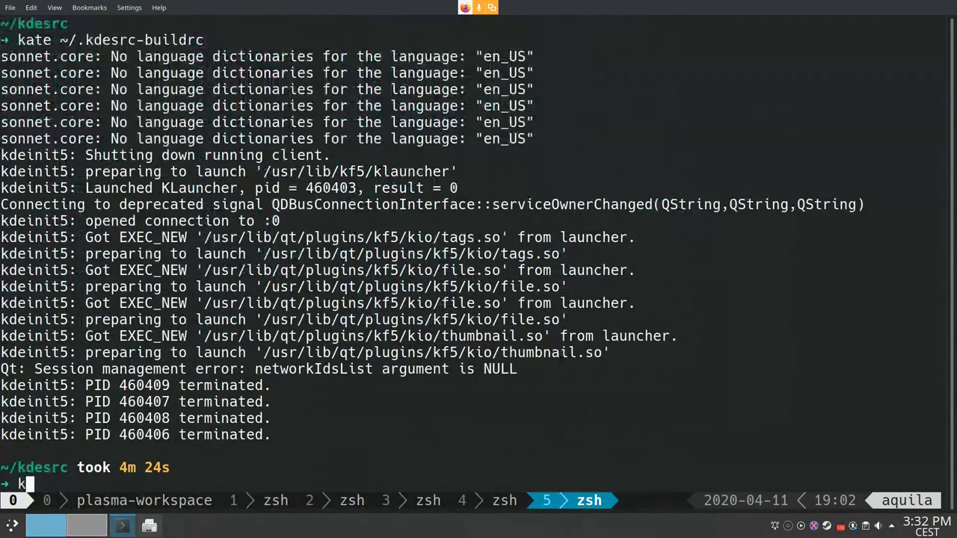
type("desrc-build")
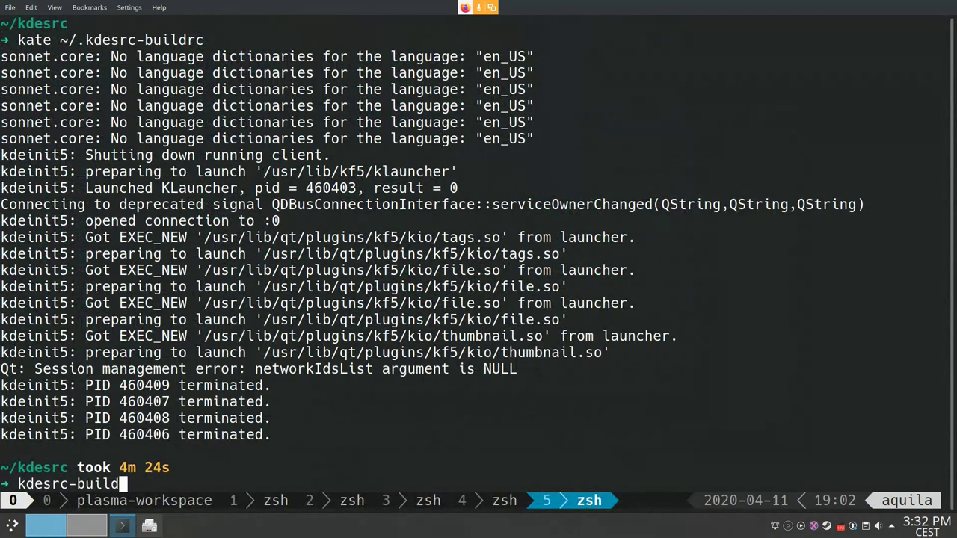
key("Return")
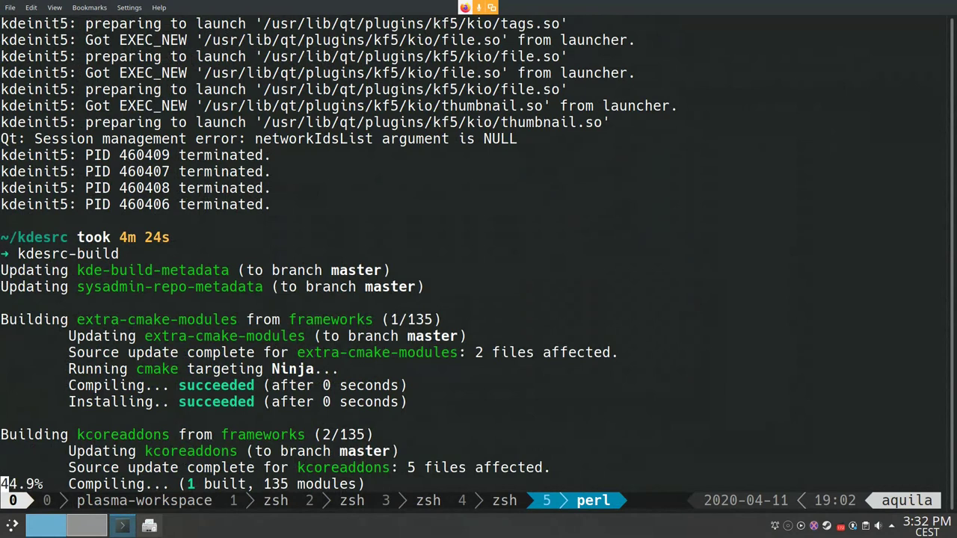
Step: List /opt/kde in a split tmux pane, close the pane, and interrupt the build with Ctrl+C
key("ctrl+b")
key("quotedbl")
type("cd /op")
key("Tab")
type("k")
key("Tab")
key("Return")
type("ls")
key("Return")
type("exit")
key("Return")
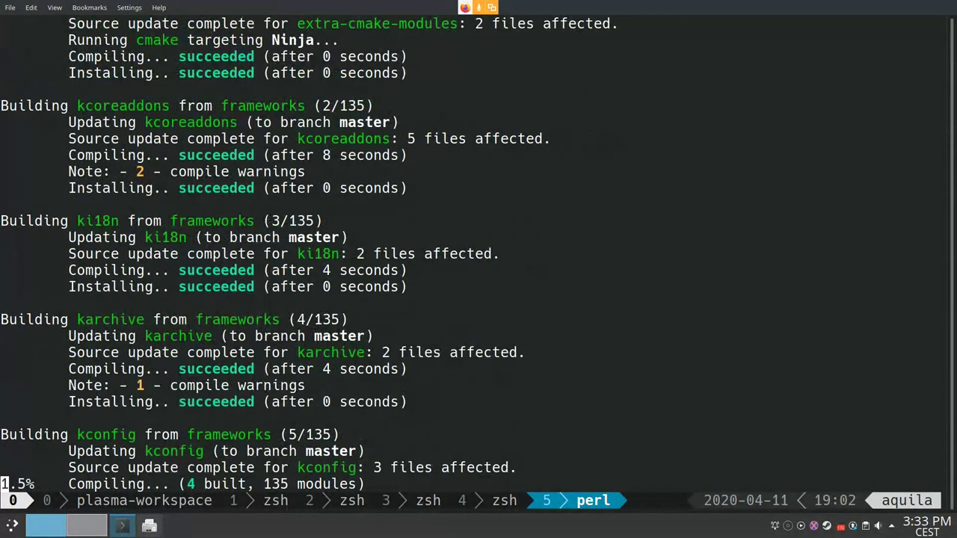
key("ctrl+c")
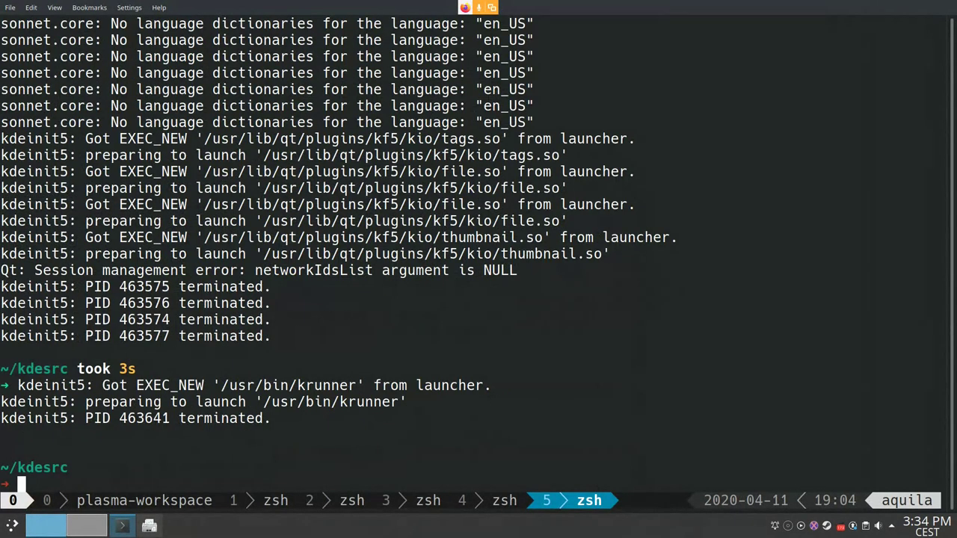
Step: Run kdesrc-build plasma-nano plasma-phone-components
type("kderc")
key("BackSpace")
key("BackSpace")
type("src-")
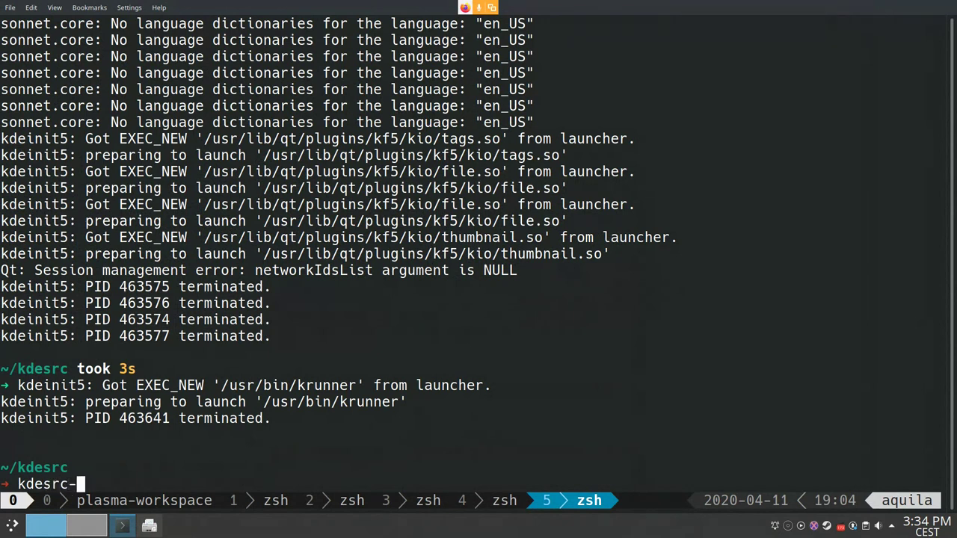
type("build")
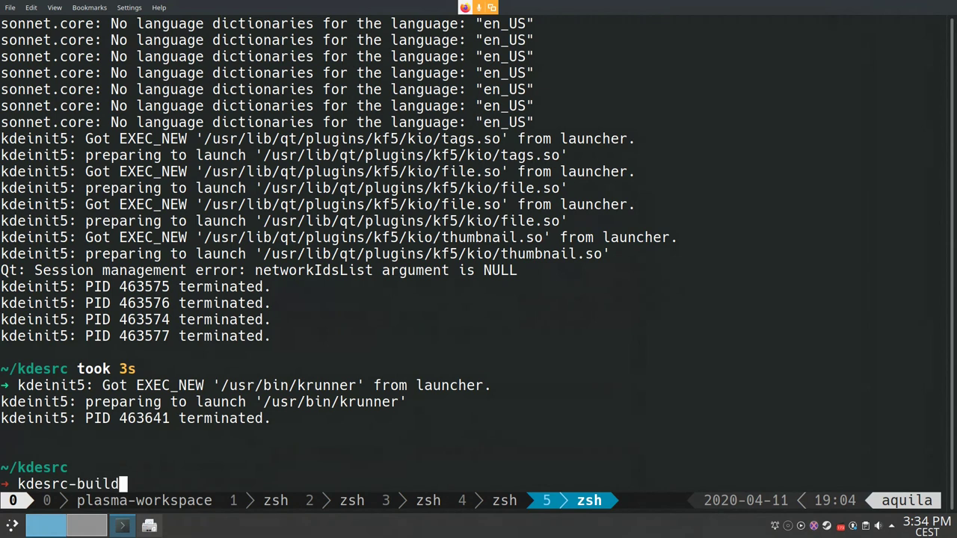
type(" plas")
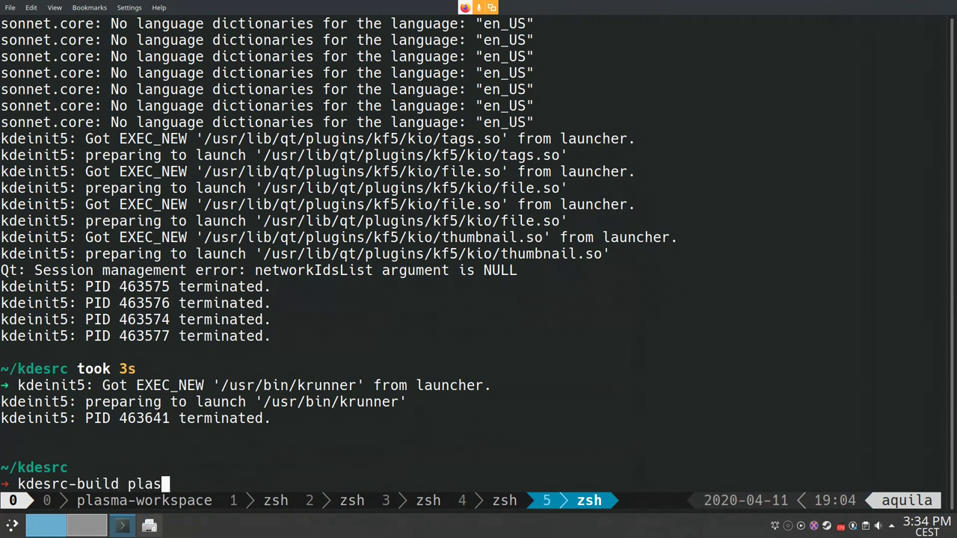
type("ma-no")
key("BackSpace")
key("BackSpace")
type("ano")
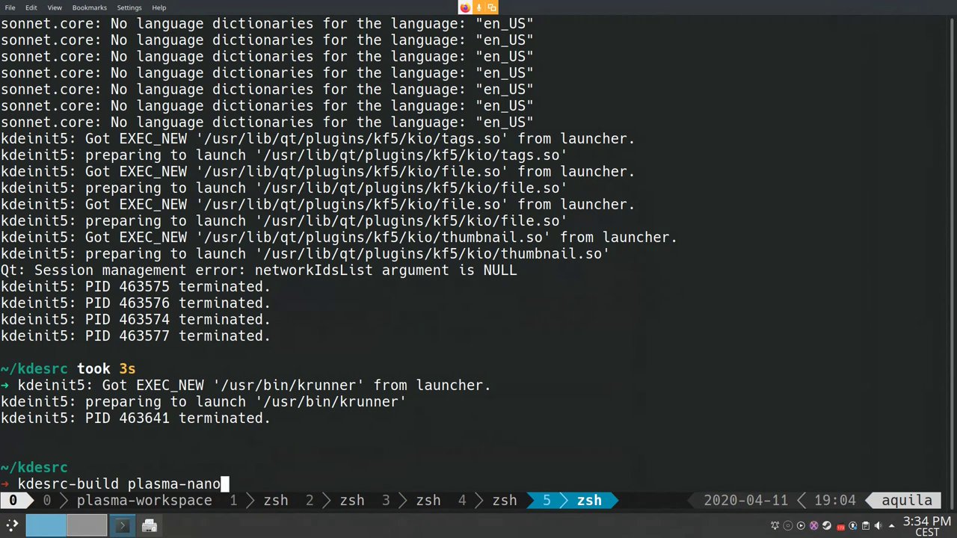
type(" plasma-pho")
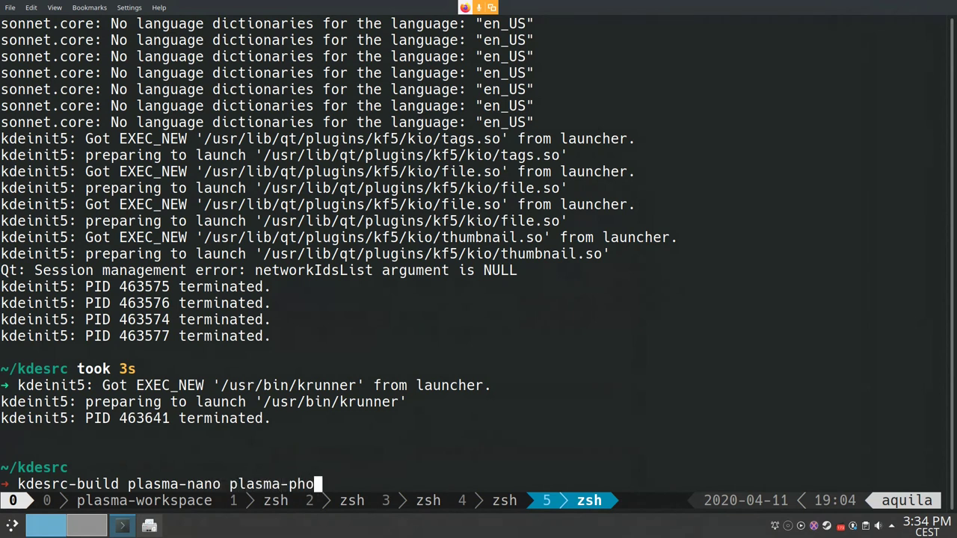
type("ne-component")
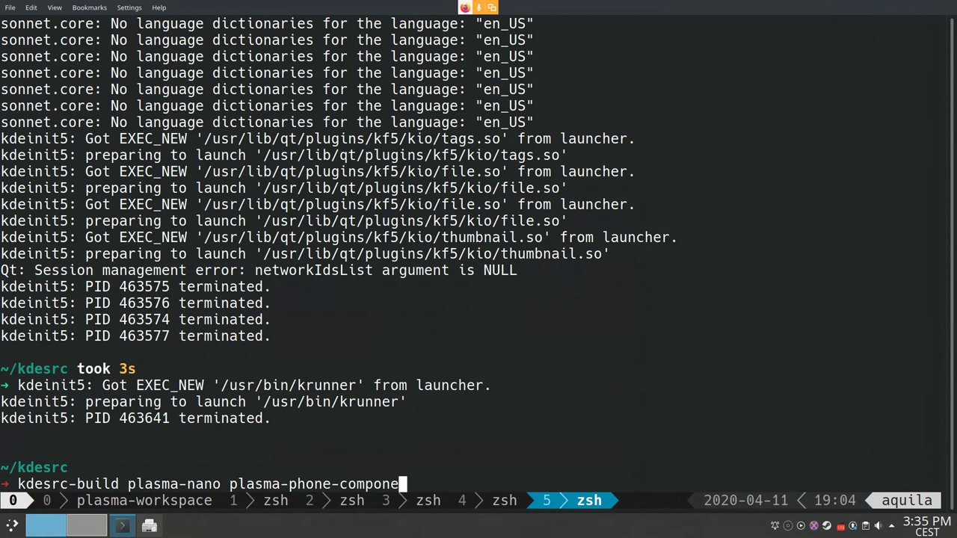
key("BackSpace")
type("nts")
key("Return")
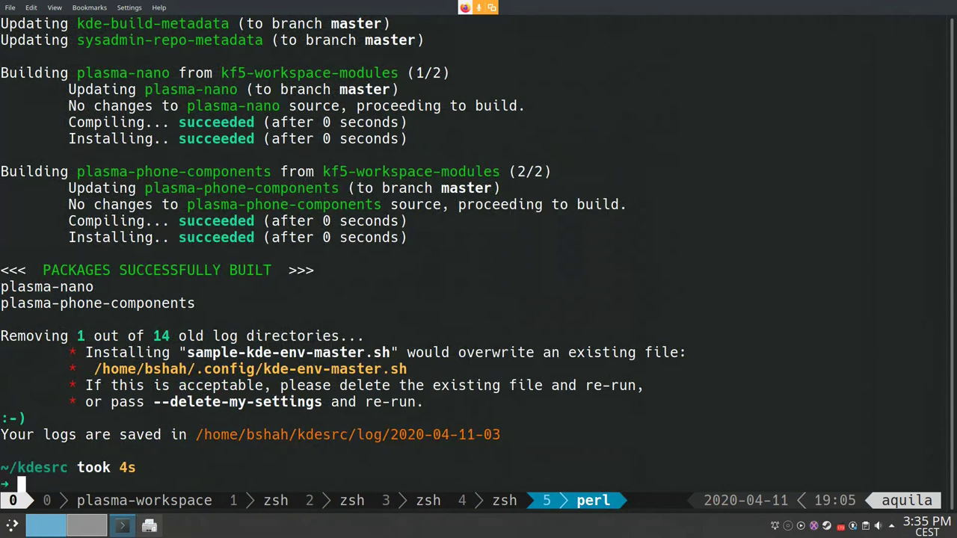
Step: Rerun the two-module build from history, then clear the terminal
key("Up")
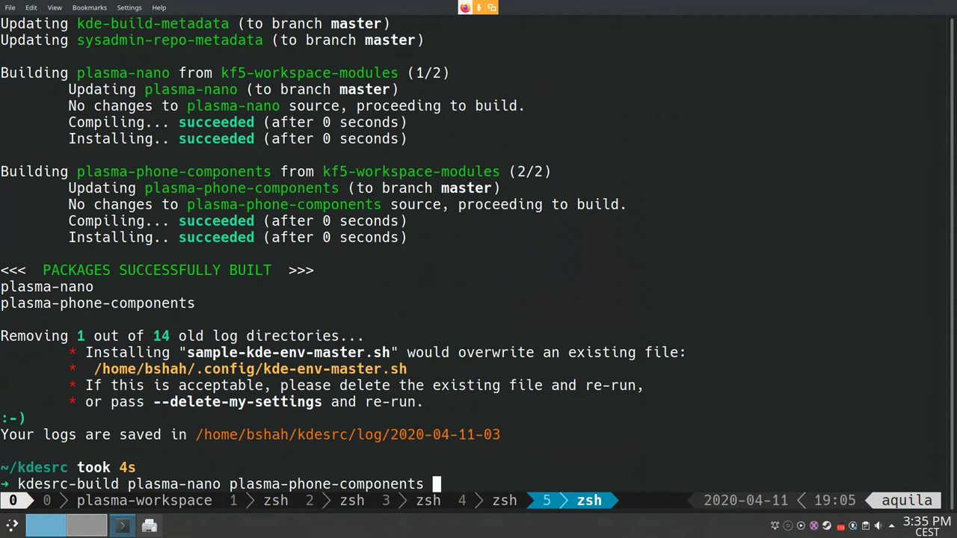
key("Return")
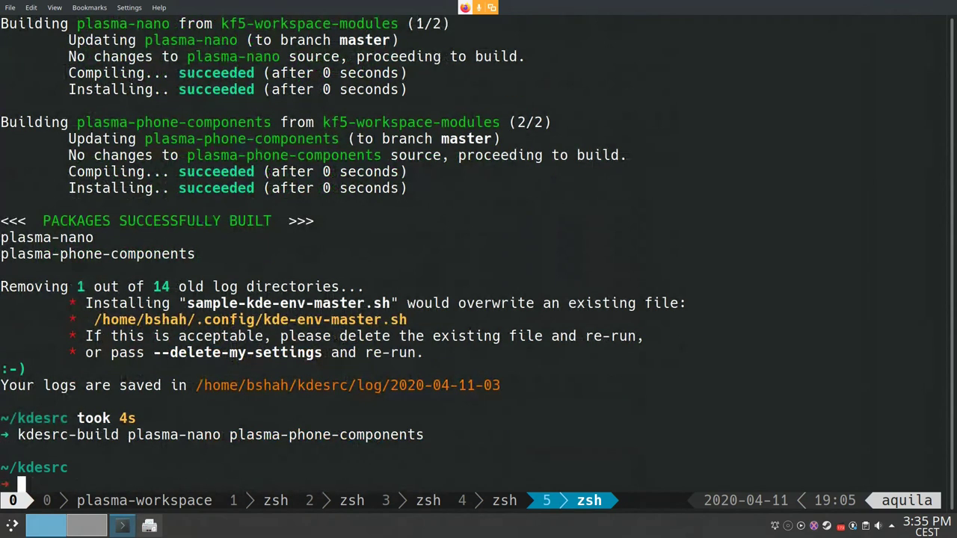
type("clear")
key("Return")
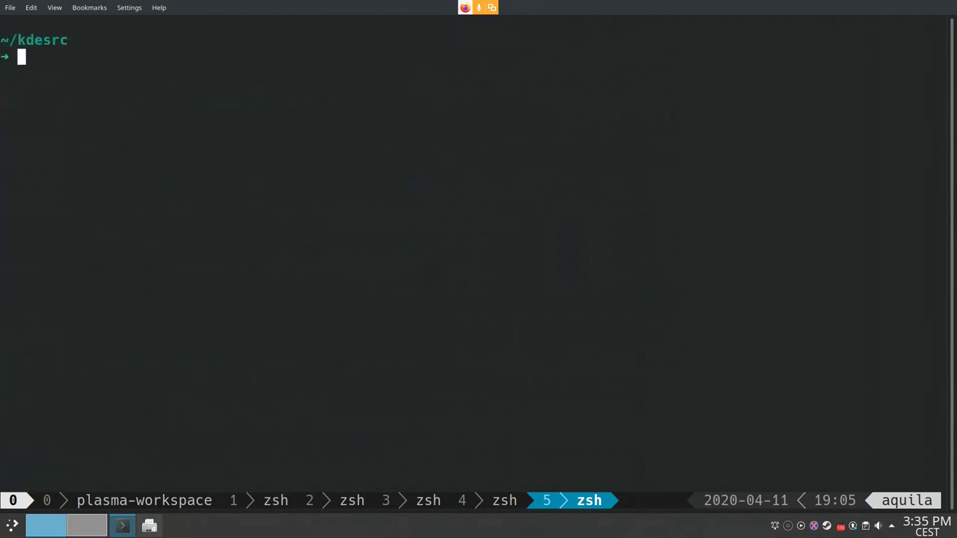
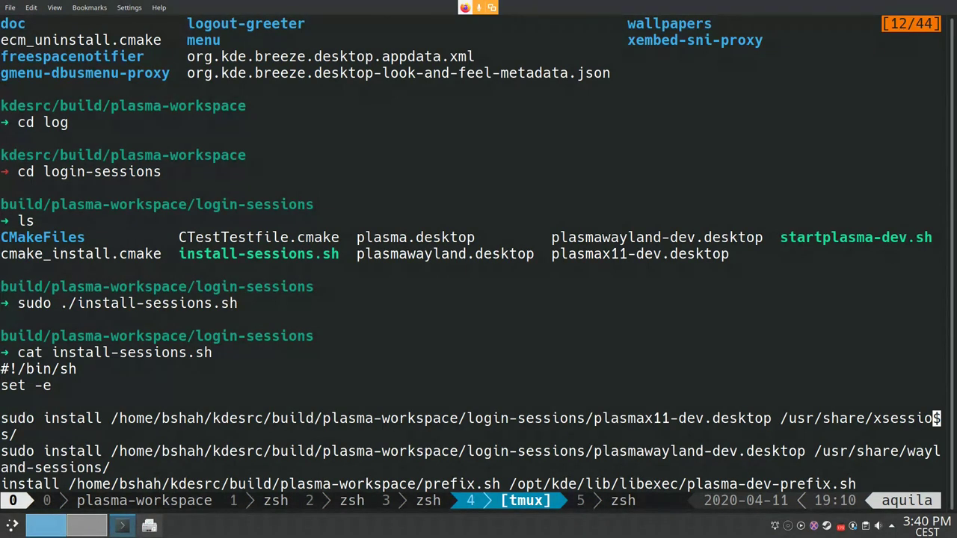
Step: Copy the plasma-dev-prefix.sh path from the tmux scrollback and print the file with cat
scroll(479, 254, "down", 2)
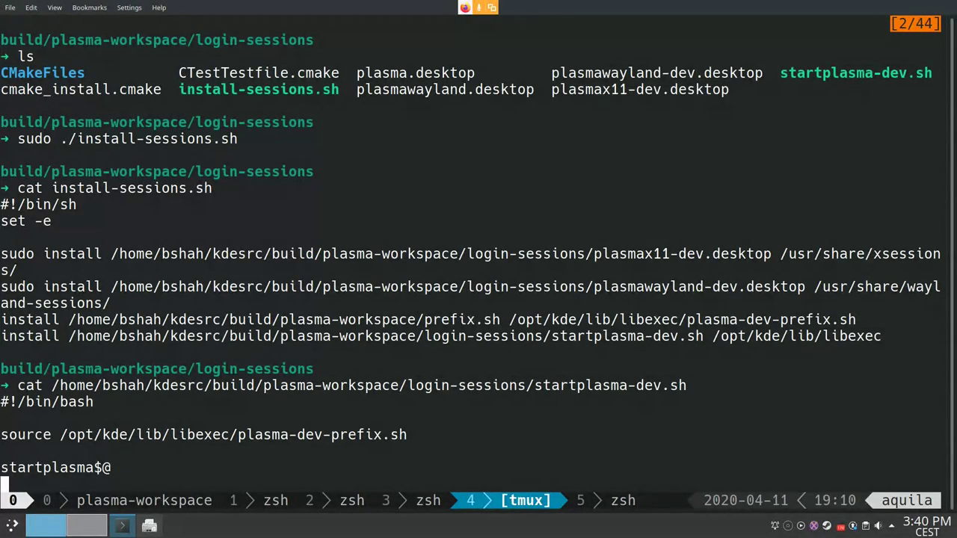
double_click(369, 385)
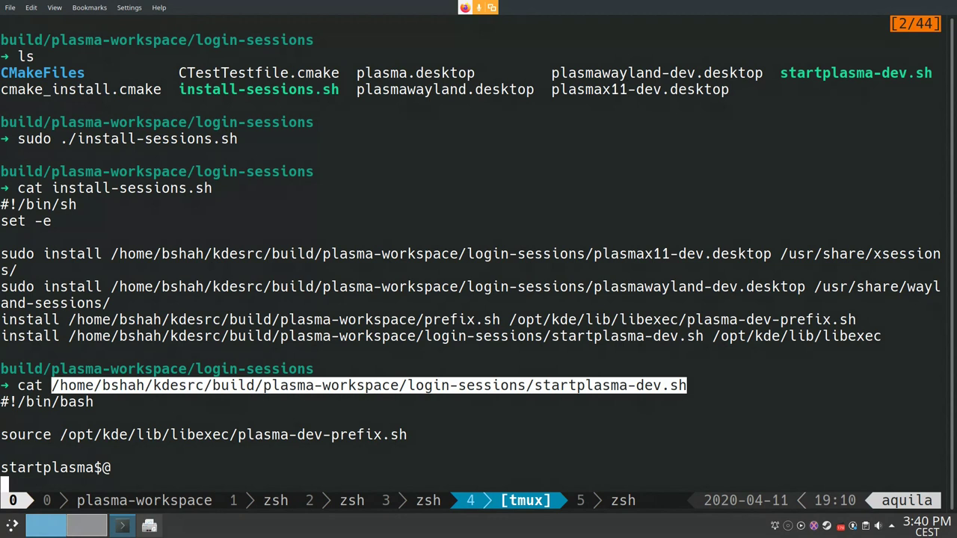
double_click(233, 435)
key("ctrl+c")
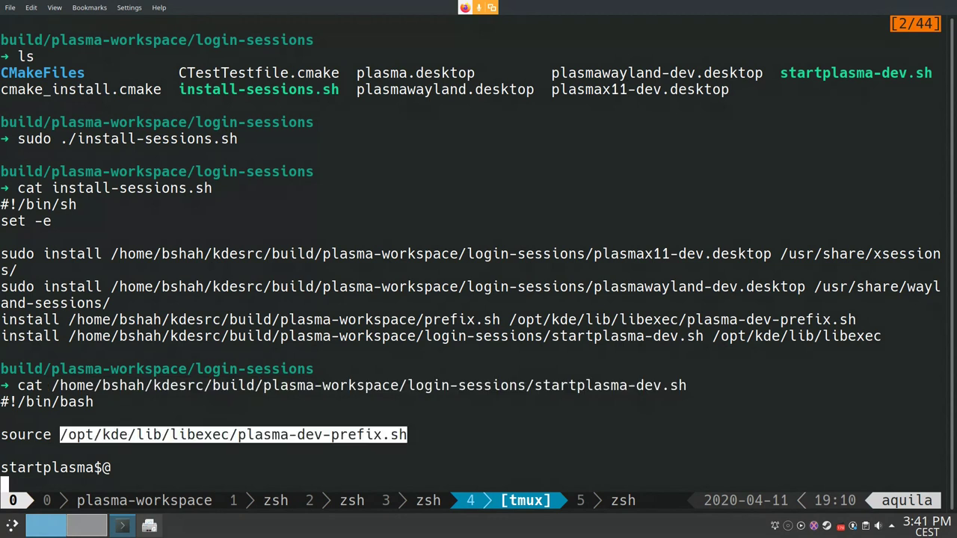
key("Return")
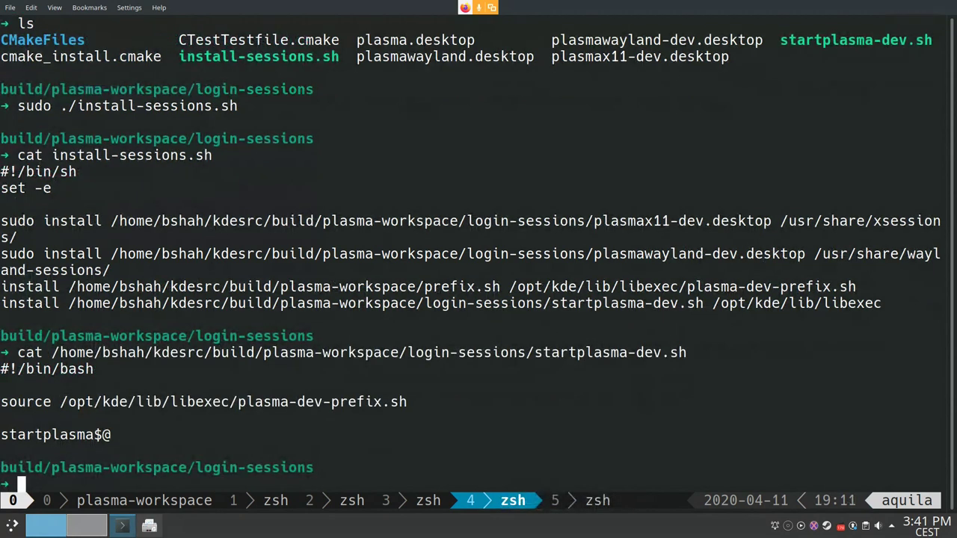
type("cat")
key("ctrl+shift+v")
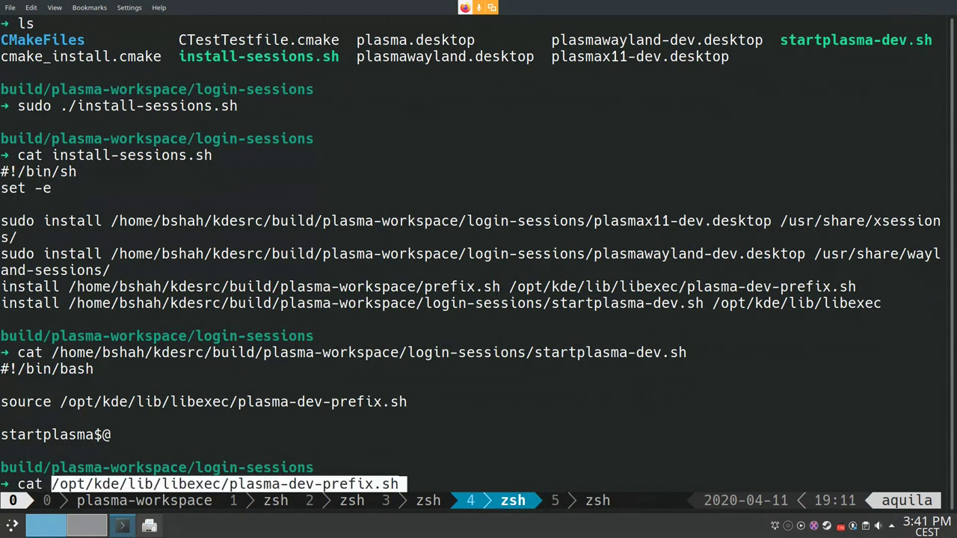
key("Return")
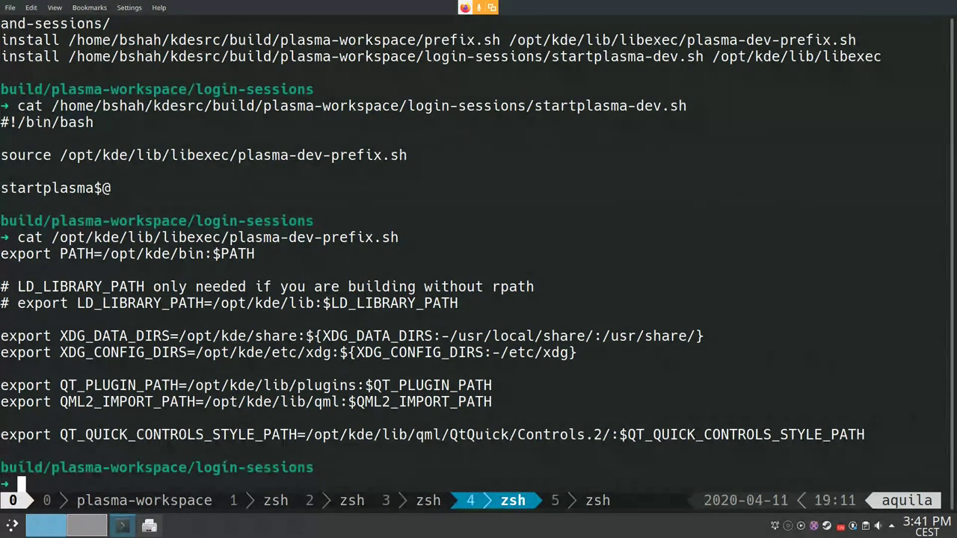
Step: Source plasma-dev-prefix.sh in tmux window 5
key("ctrl+b")
key("5")
key("ctrl+shift+v")
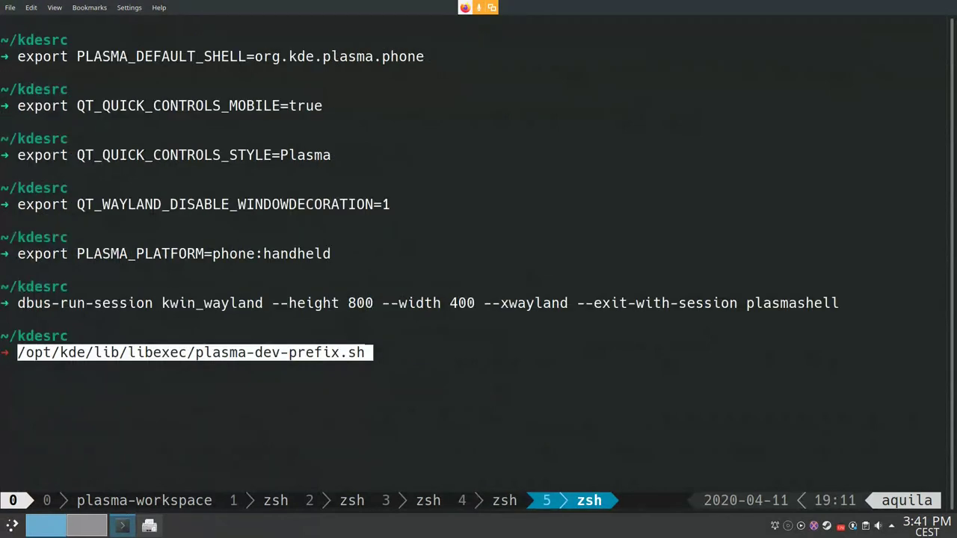
key("End")
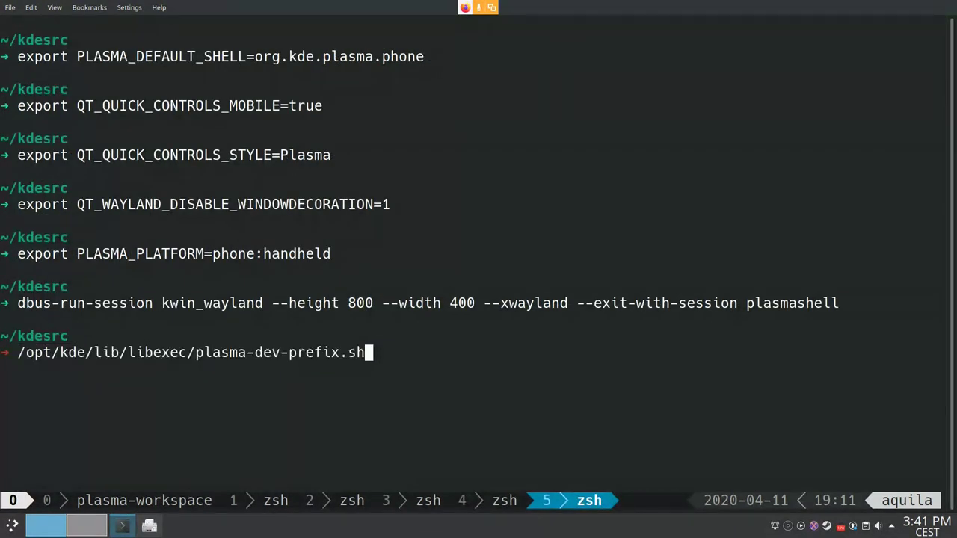
key("Home")
type("source")
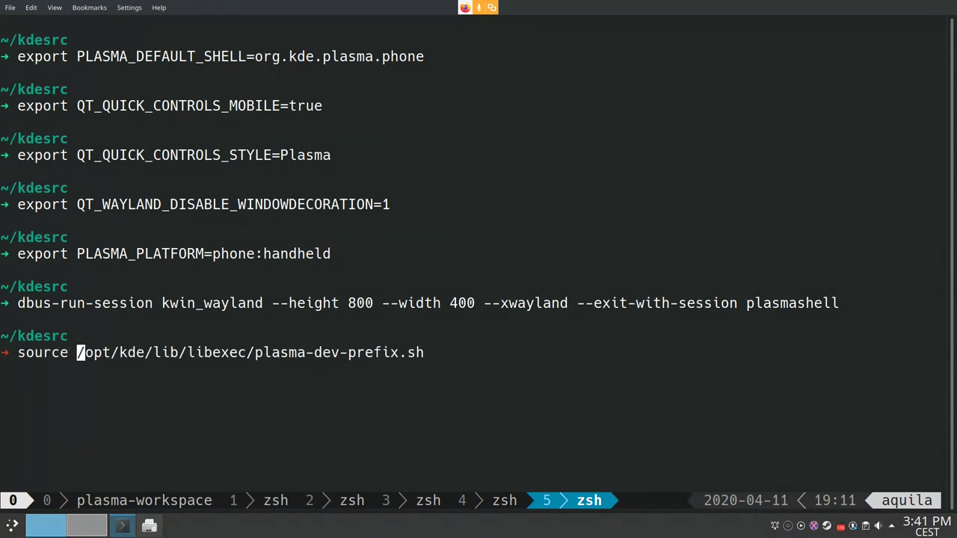
key("Return")
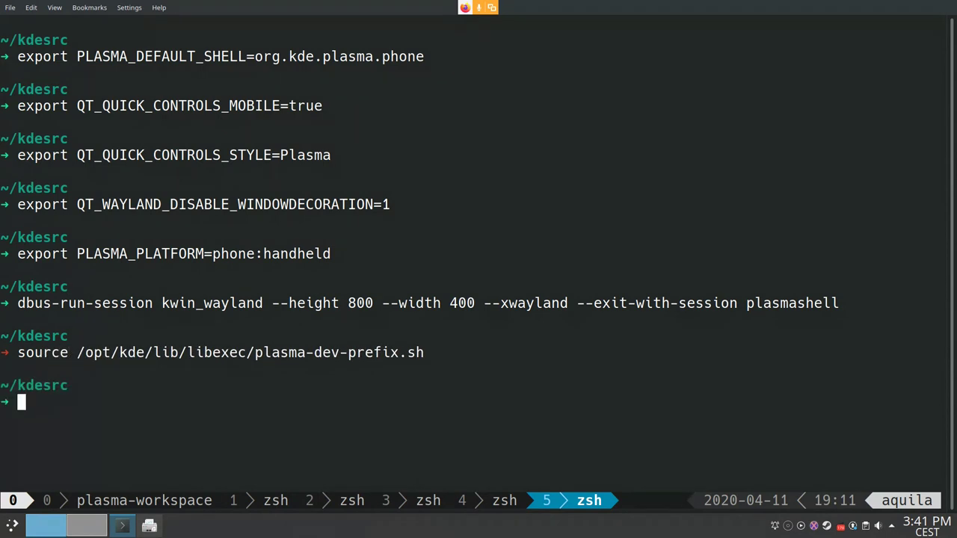
Step: Print $PATH and check that it now begins with /opt/kde/bin
type("echo $PATH")
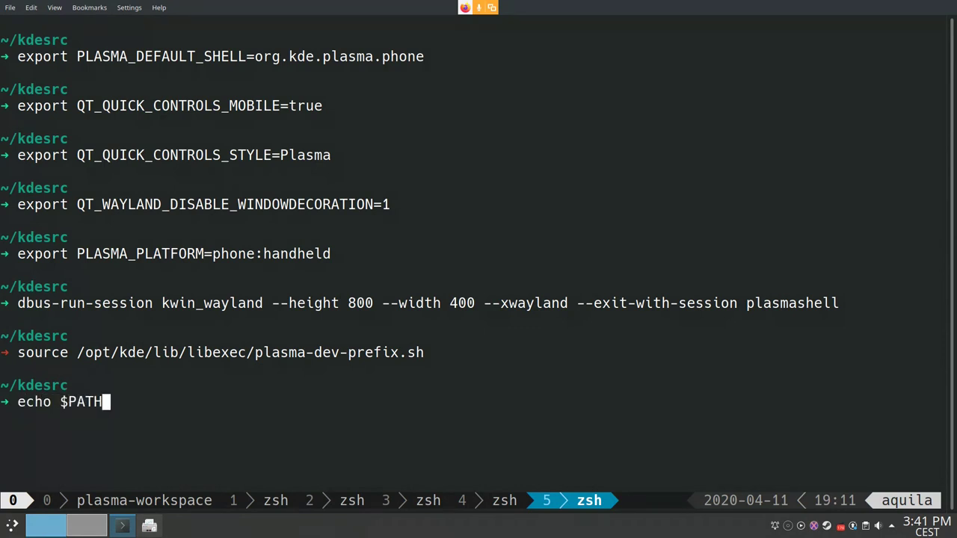
key("Return")
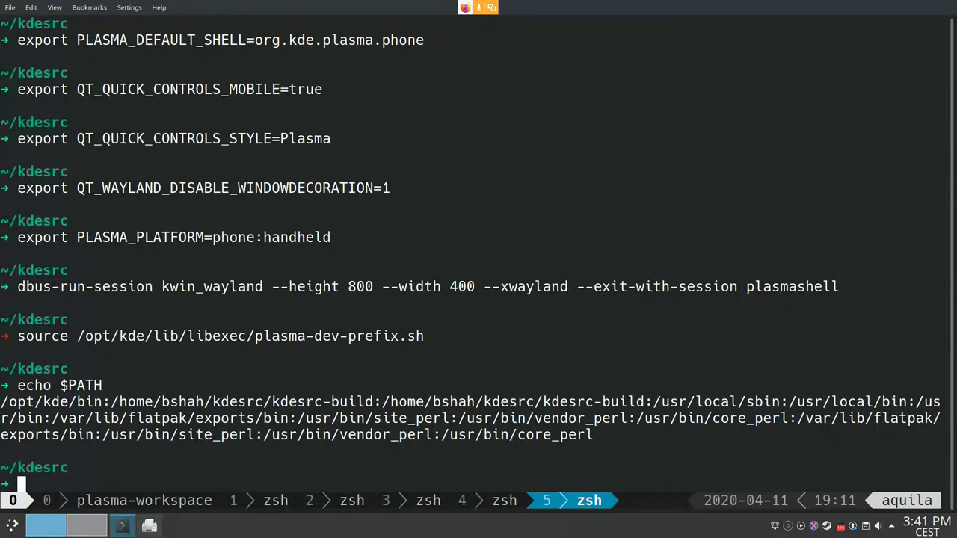
triple_click(299, 418)
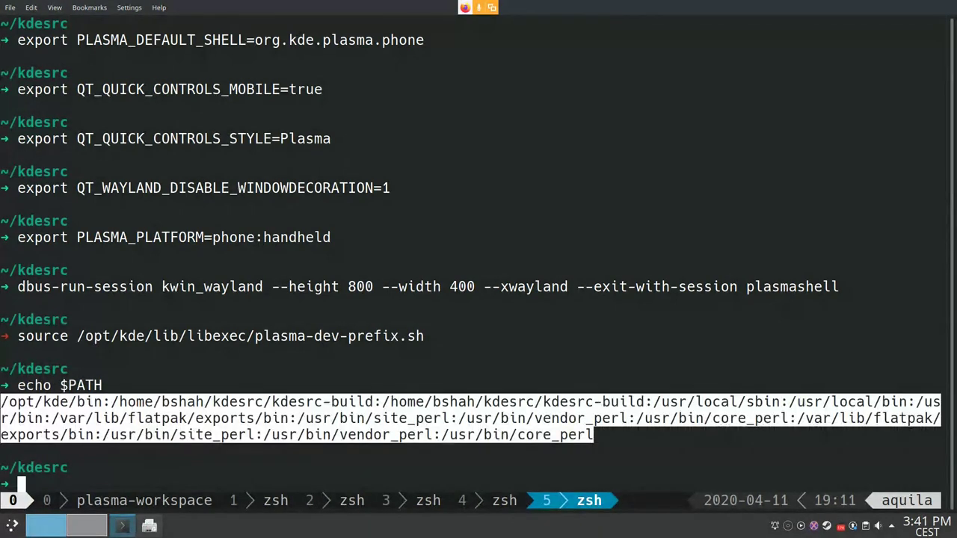
left_click_drag(95, 403, 0, 402)
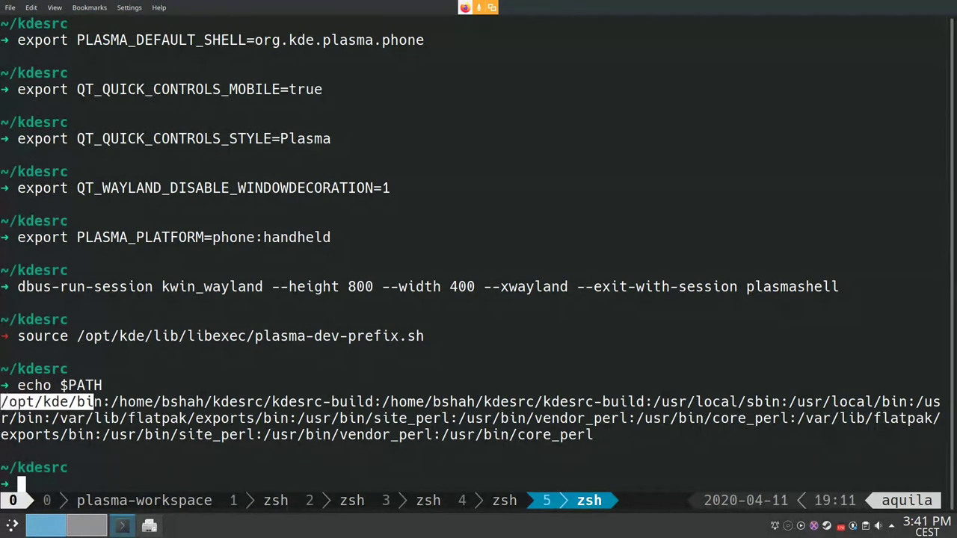
left_click(1, 402)
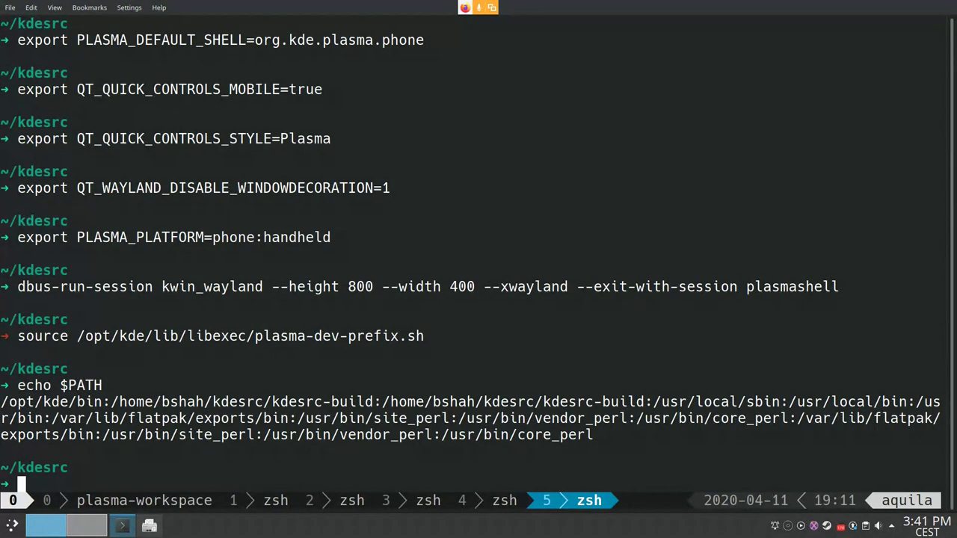
type("dbu")
key("BackSpace")
key("BackSpace")
key("BackSpace")
Step: Recall the dbus-run-session kwin_wayland command with a reverse history search for 'dbus'
key("Up")
key("Up")
key("Down")
key("Down")
key("ctrl+r")
type("dbus")
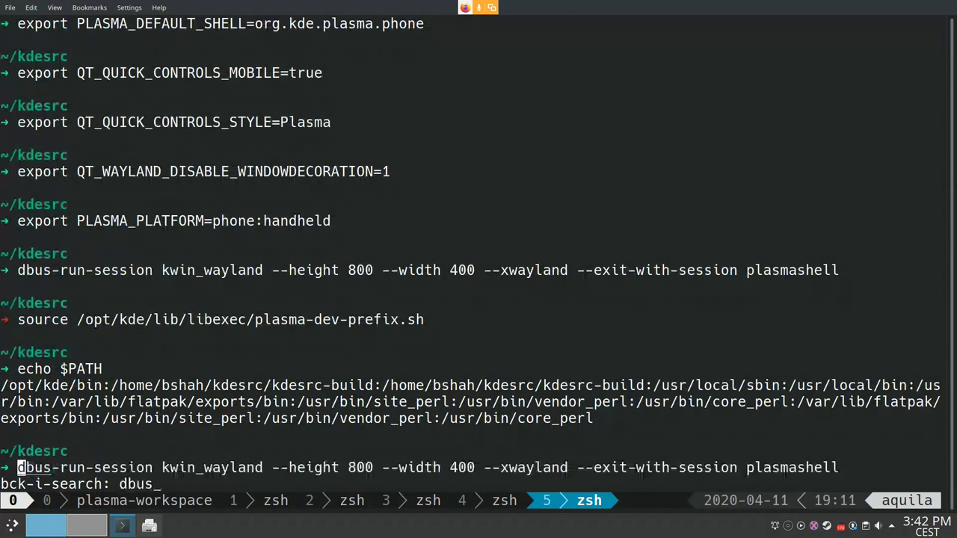
key("Escape")
key("alt+f")
key("alt+f")
key("alt+f")
key("Right")
key("Left")
key("Right")
key("Right")
key("Right")
key("Right")
key("Right")
key("Right")
key("Right")
key("Right")
key("Right")
key("Right")
key("Right")
key("Right")
key("Right")
key("Right")
type("C")
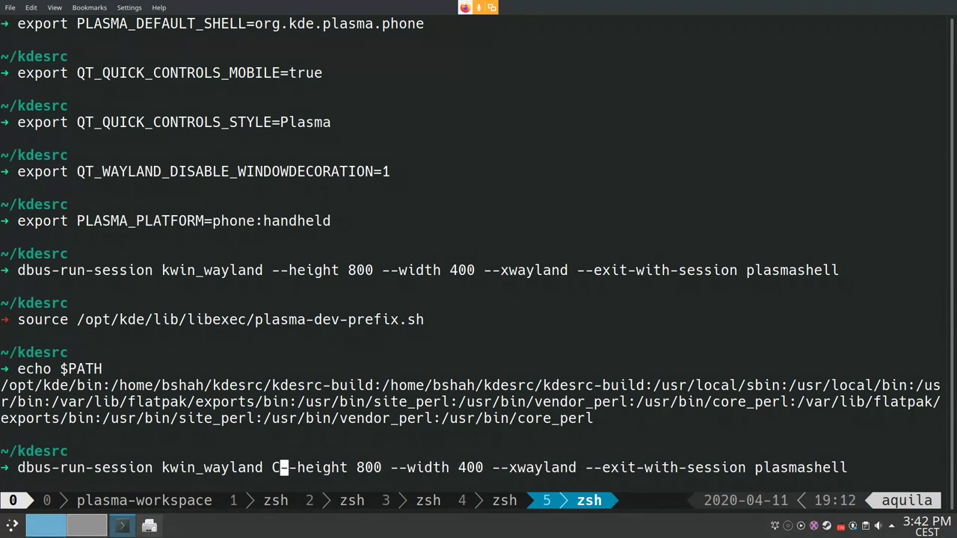
key("BackSpace")
Step: Delete the --height 800 and --width 400 options, keeping kwin_wayland intact
left_click_drag(280, 467, 475, 468)
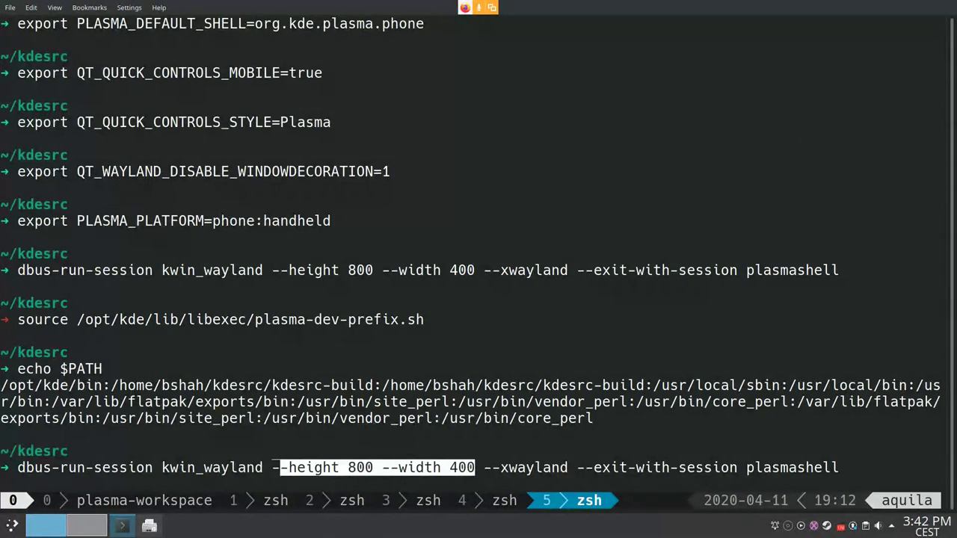
left_click(273, 468, "shift")
left_click(483, 468, "shift")
key("BackSpace")
key("BackSpace")
key("BackSpace")
key("ctrl+w")
key("ctrl+w")
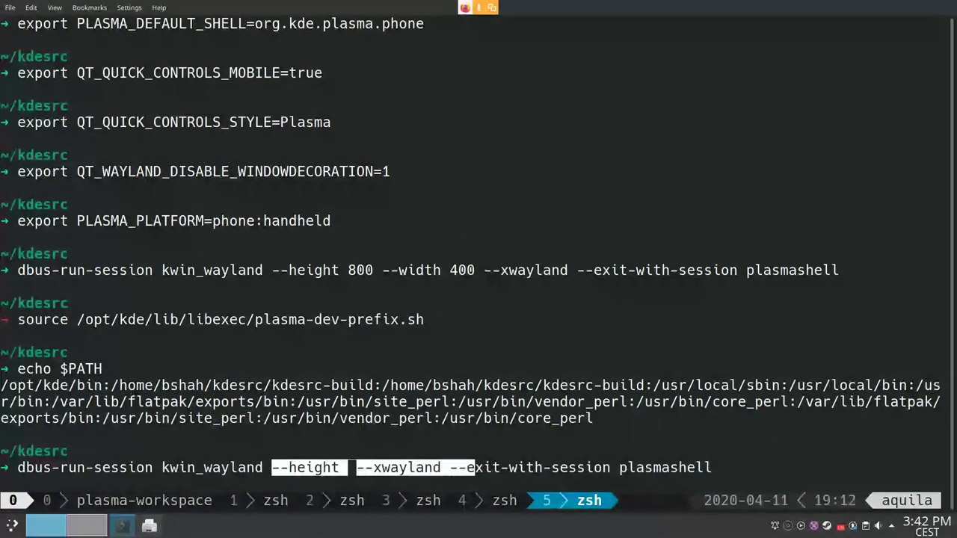
key("ctrl+w")
key("ctrl+w")
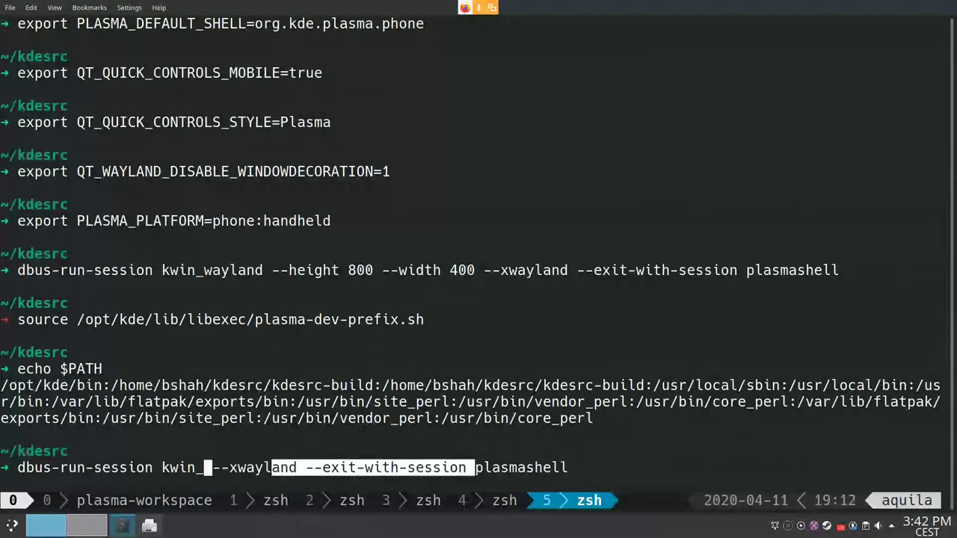
type("wayland")
Step: Review the edited command and run it to launch kwin_wayland with plasmashell
key("Right")
key("Right")
key("Right")
key("Right")
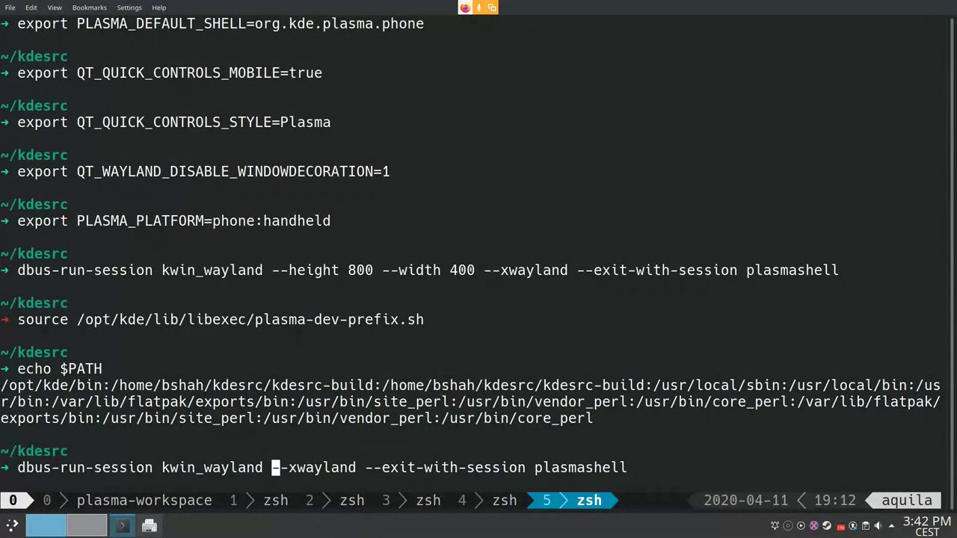
key("Right")
key("Right")
key("Right")
key("Right")
key("Right")
key("Right")
key("Right")
key("Right")
key("Right")
key("Right")
key("Right")
key("Right")
key("Left")
key("Left")
key("Left")
key("Left")
key("Left")
key("Right")
key("Right")
key("Right")
key("Right")
key("Right")
key("Right")
key("Right")
key("Right")
key("Right")
key("Right")
key("Right")
key("Right")
key("Right")
key("Right")
key("Right")
key("Right")
key("Right")
key("Right")
key("Right")
key("Right")
key("Left")
key("Right")
key("Right")
key("Right")
key("Right")
key("Right")
key("Right")
key("Right")
key("Right")
key("Right")
key("Right")
key("Right")
key("Right")
key("Right")
key("Right")
double_click(212, 468)
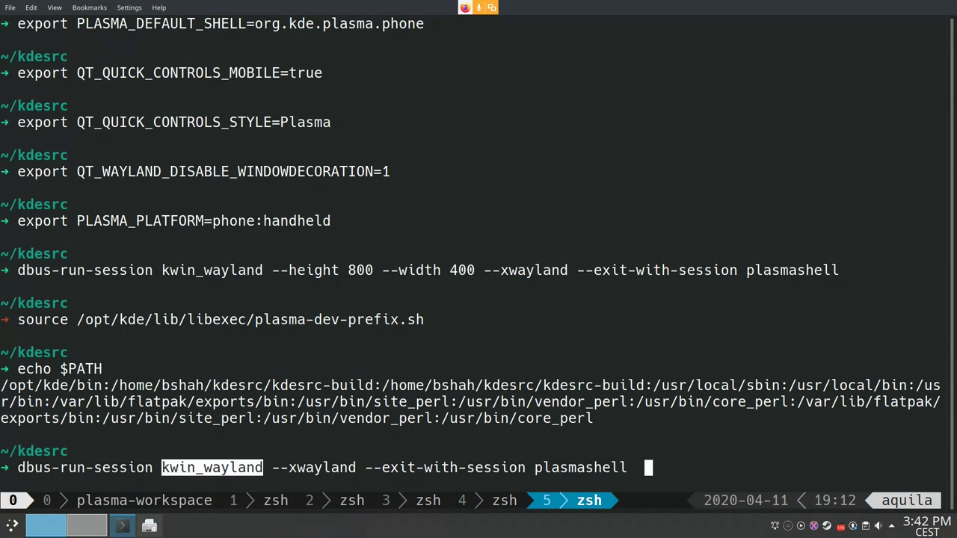
double_click(580, 468)
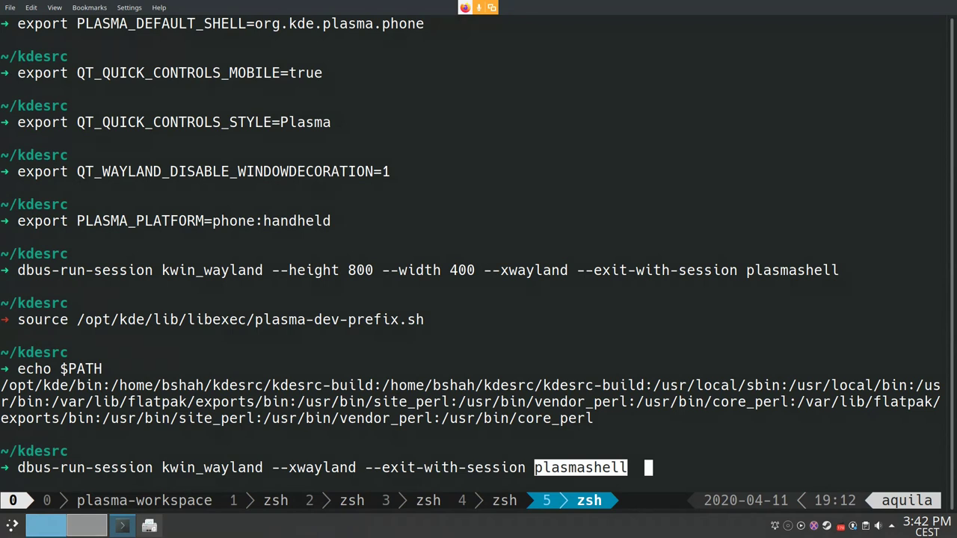
key("Return")
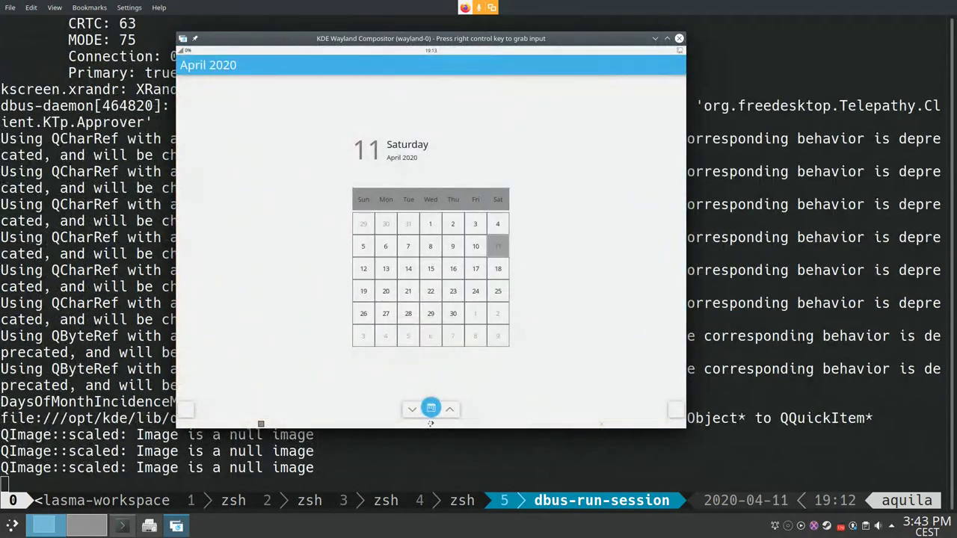
Step: Flip Calindori to May 2020 and back to April, then close the compositor window
left_click(449, 409)
left_click(412, 409)
left_click(679, 38)
Step: Rerun the fixed-size dbus-run-session command found by reverse-searching 'dbus'
key("Up")
key("Up")
key("Down")
key("ctrl+c")
key("ctrl+r")
type("dbus")
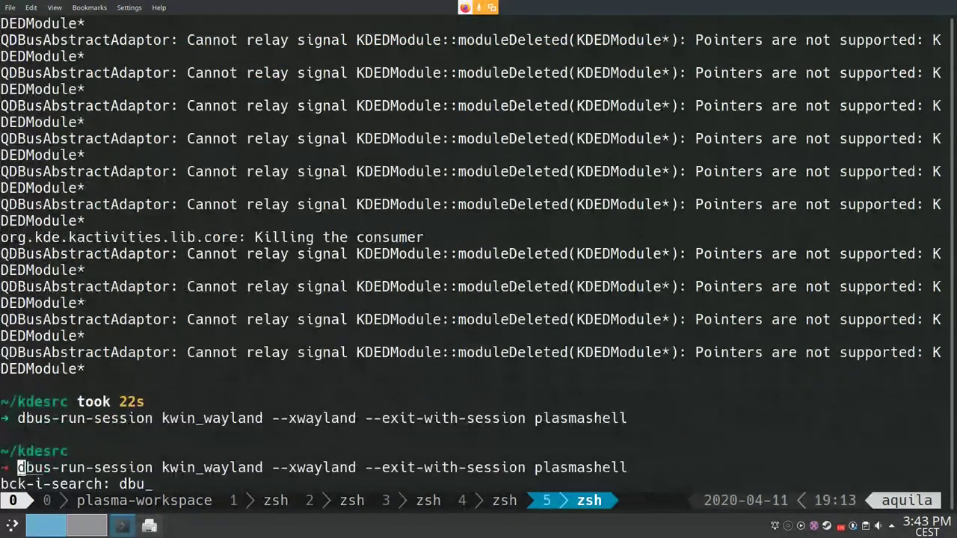
key("Return")
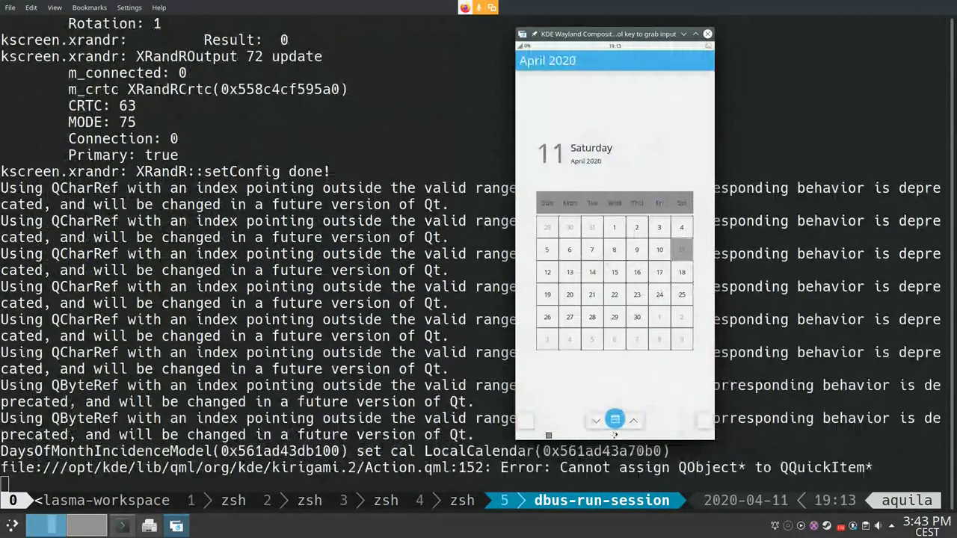
Step: Open and close Calindori's navigation and day drawers, then step back two months
left_click(526, 421)
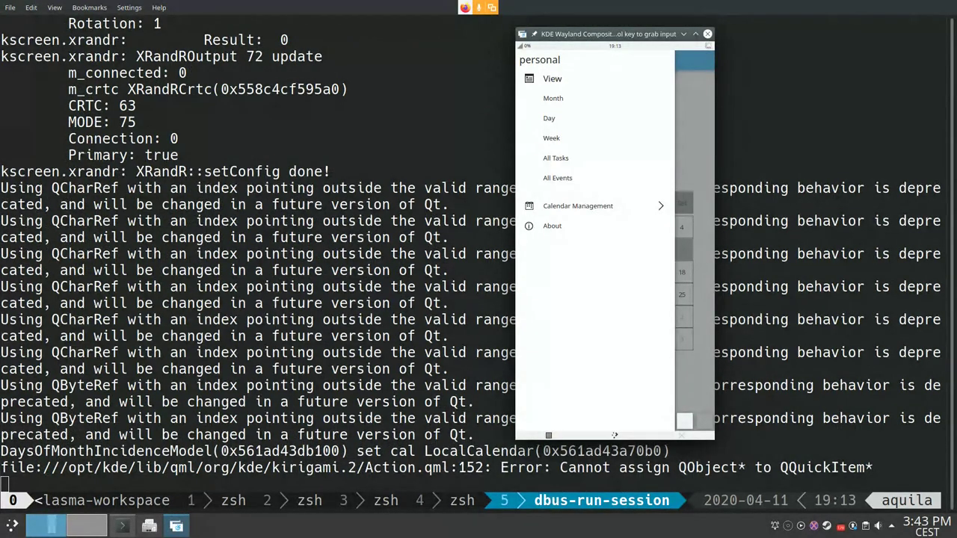
left_click(685, 421)
left_click(684, 421)
left_click(596, 420)
left_click(596, 420)
left_click(596, 421)
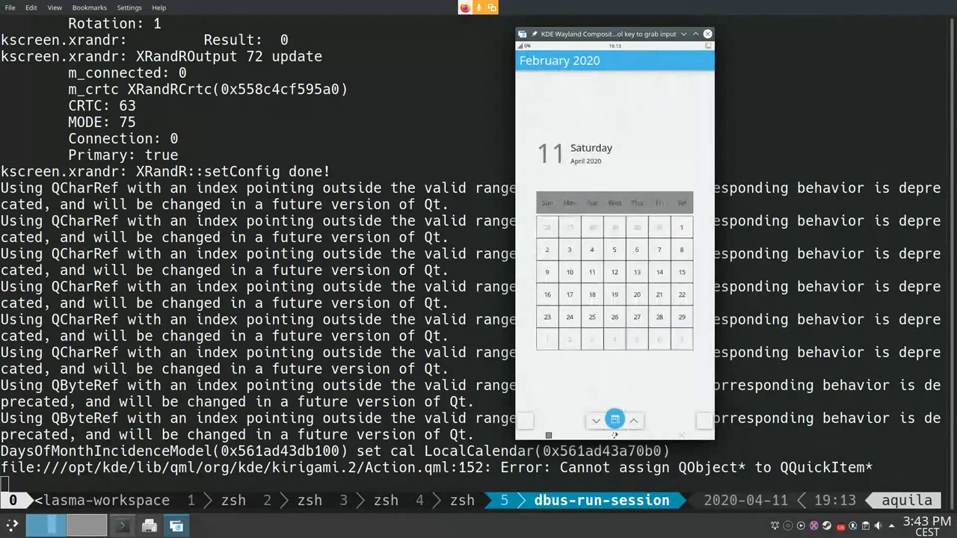
Step: Pull down quick settings, lower the display brightness, and dismiss the panel
left_click_drag(615, 46, 615, 172)
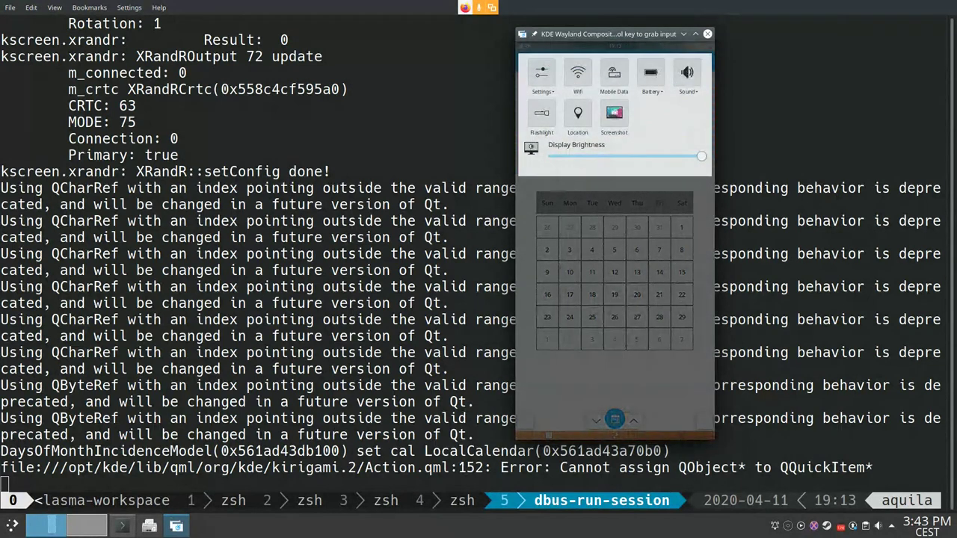
left_click_drag(702, 156, 653, 156)
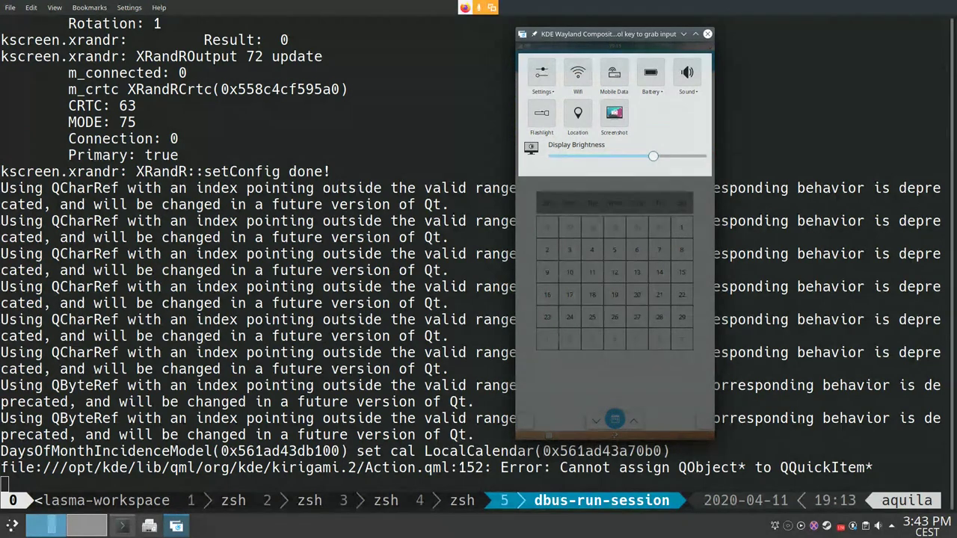
left_click(549, 435)
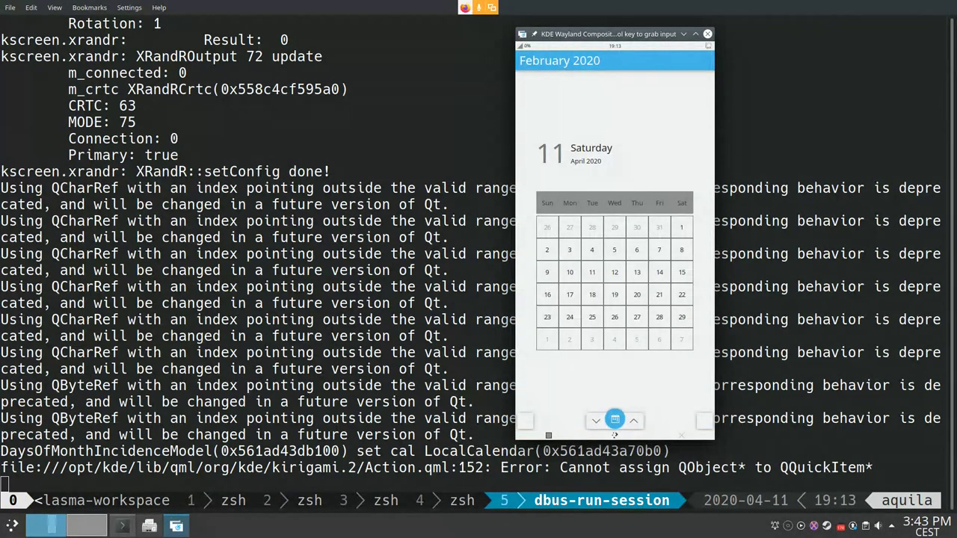
left_click_drag(614, 46, 615, 172)
left_click(548, 435)
Step: Close Calindori from the task switcher, then close the Plasma Mobile emulator window
left_click_drag(615, 436, 614, 427)
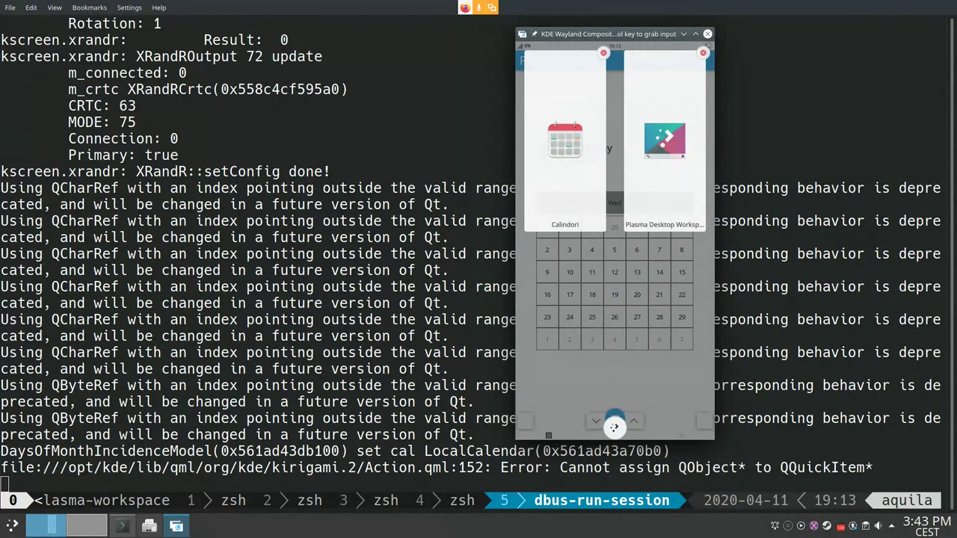
left_click(614, 427)
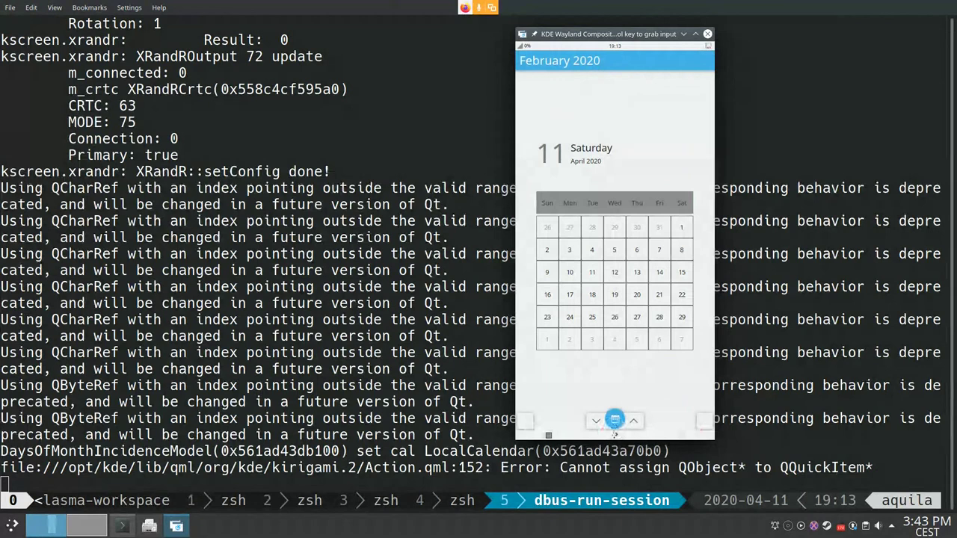
left_click(614, 427)
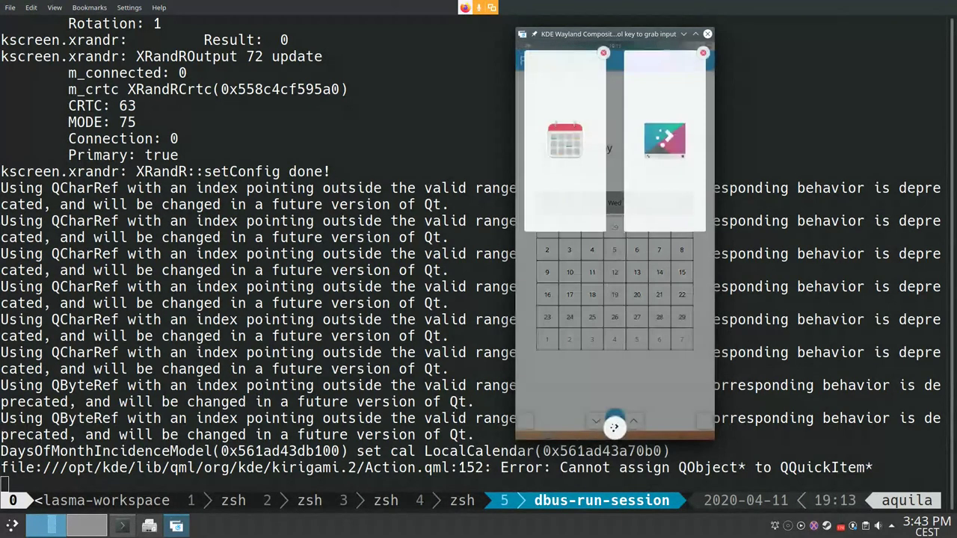
left_click(604, 52)
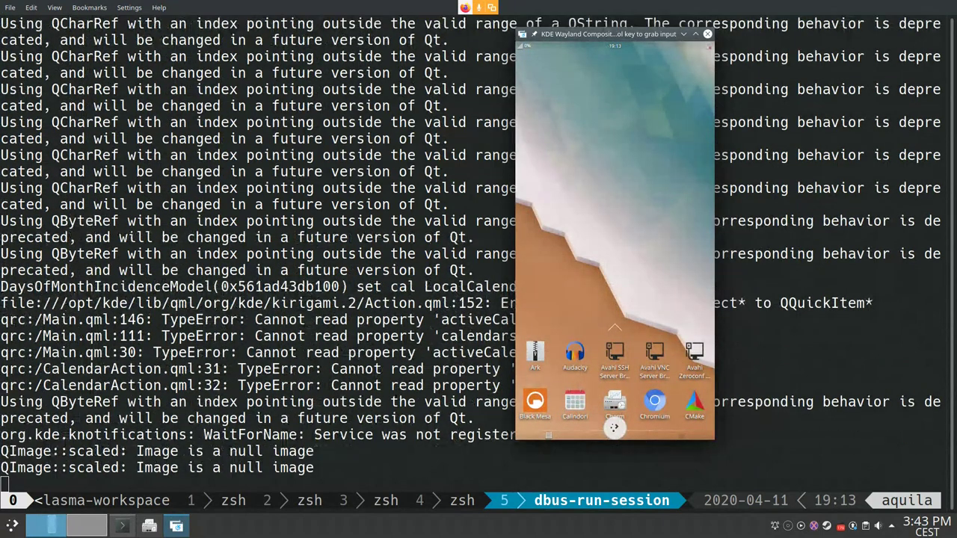
left_click(708, 35)
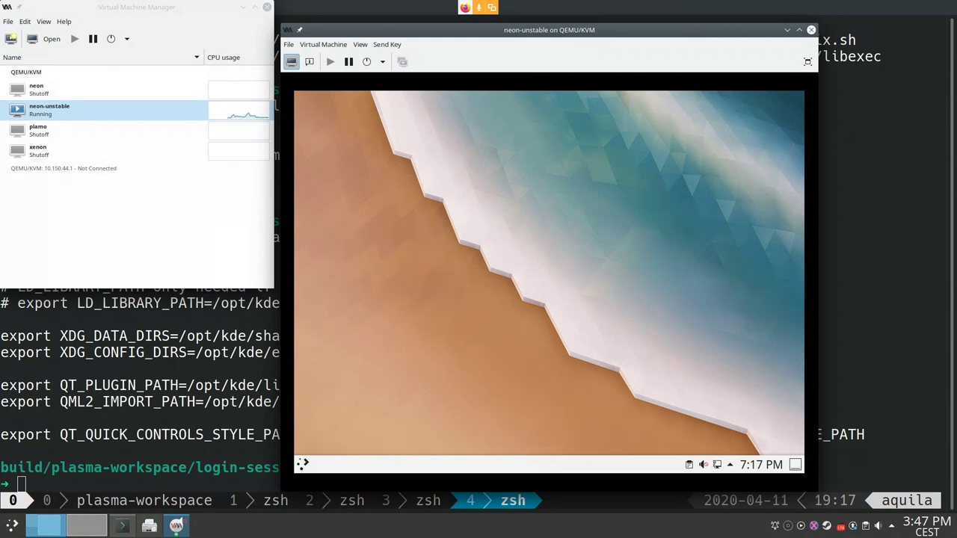
Step: Search 'abou' in Kickoff to view System Information (Plasma 5.18.80), close it, and reopen Kickoff
left_click(303, 464)
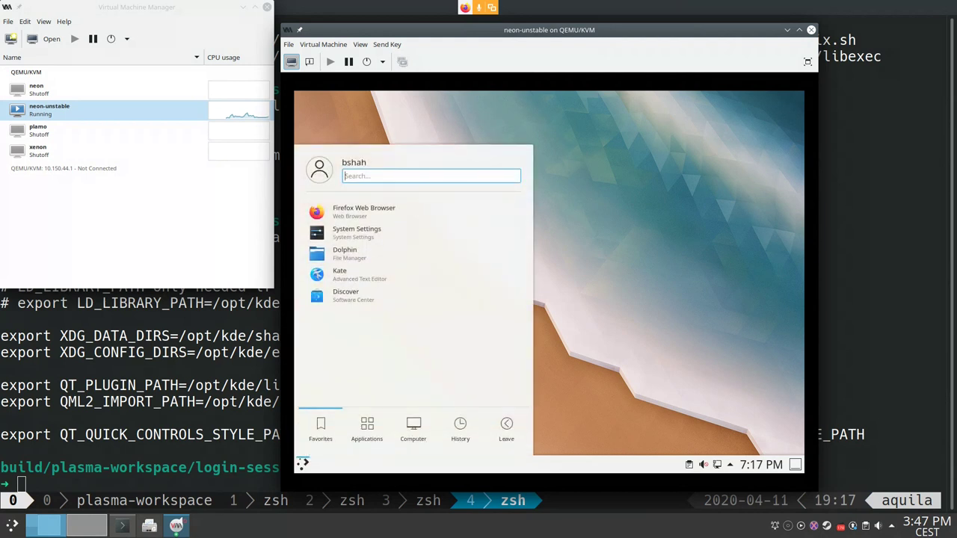
type("abou")
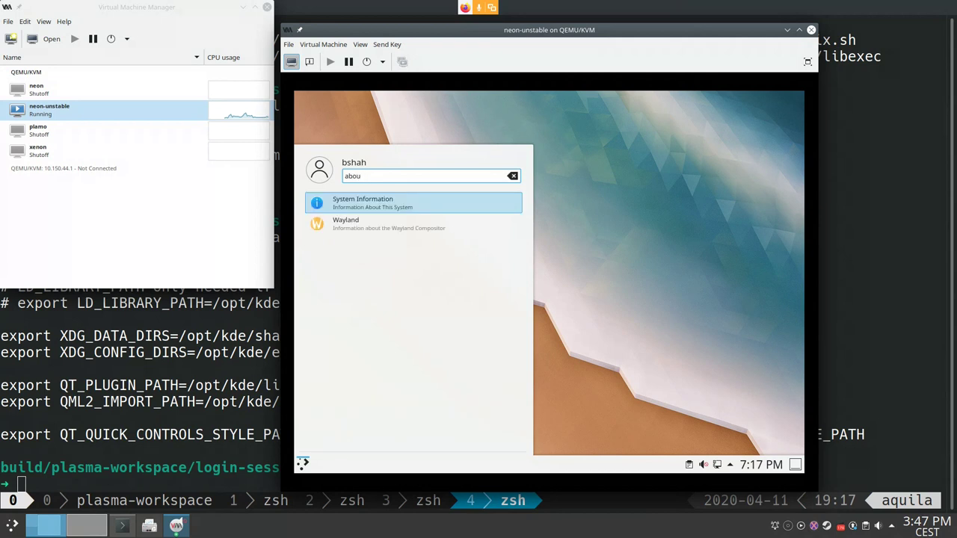
key("Return")
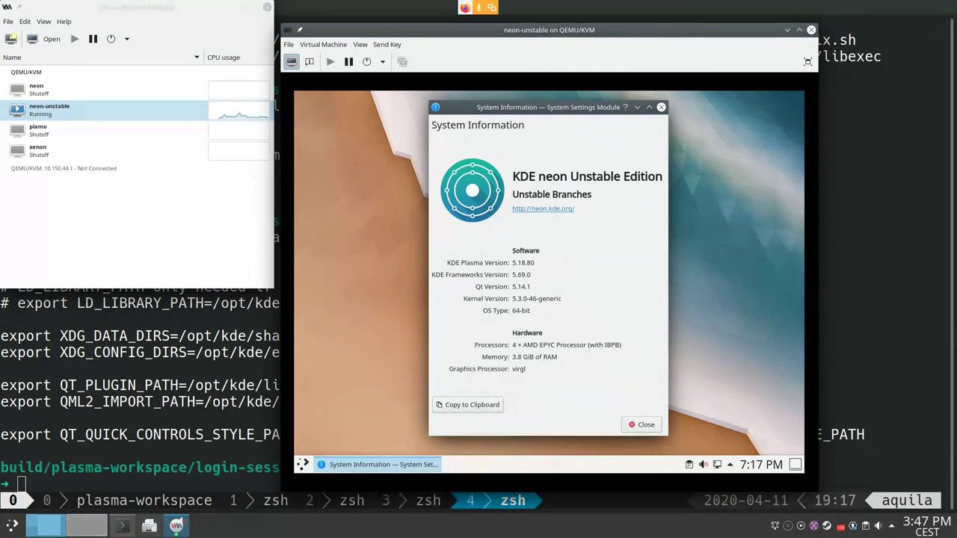
left_click(641, 424)
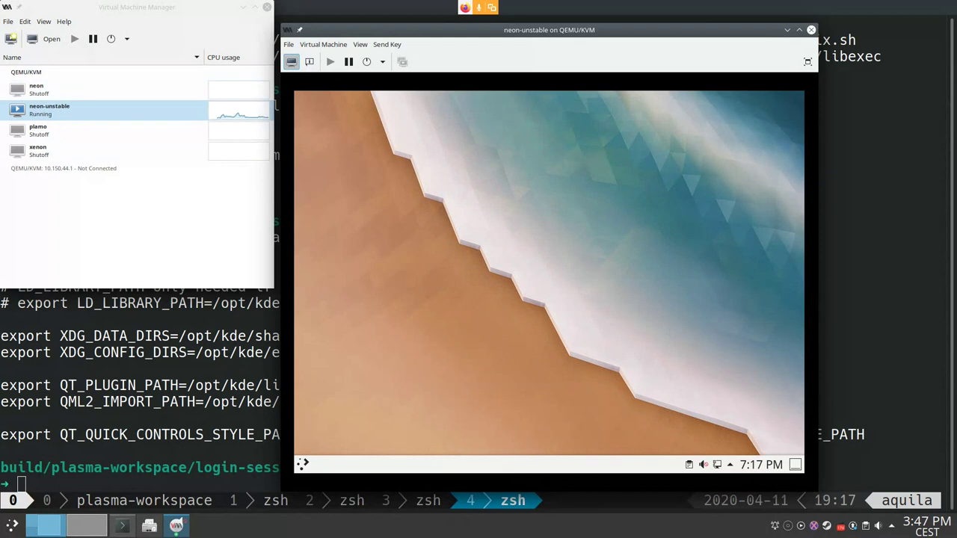
left_click(303, 464)
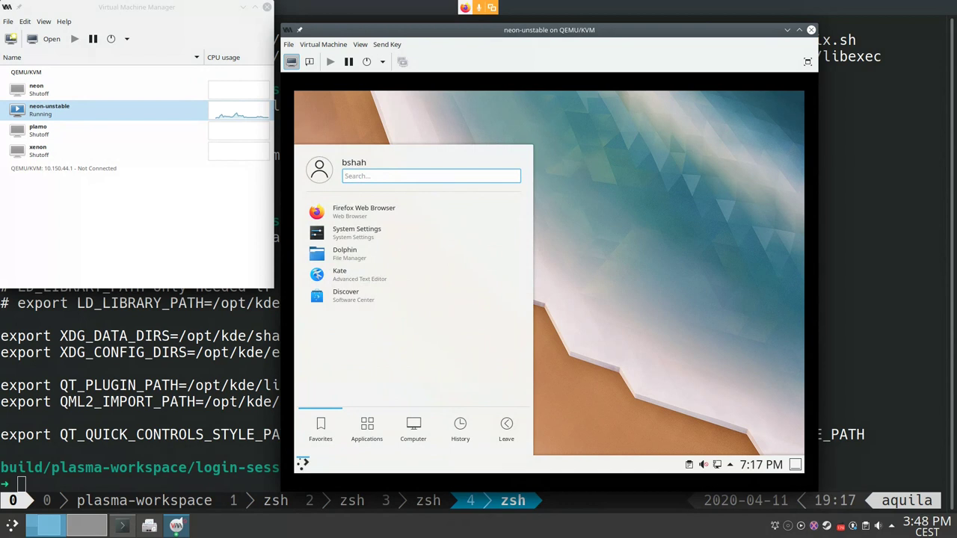
Step: Dismiss and reopen the VM's launcher, then search 'kons' and start Konsole
mouse_move(506, 426)
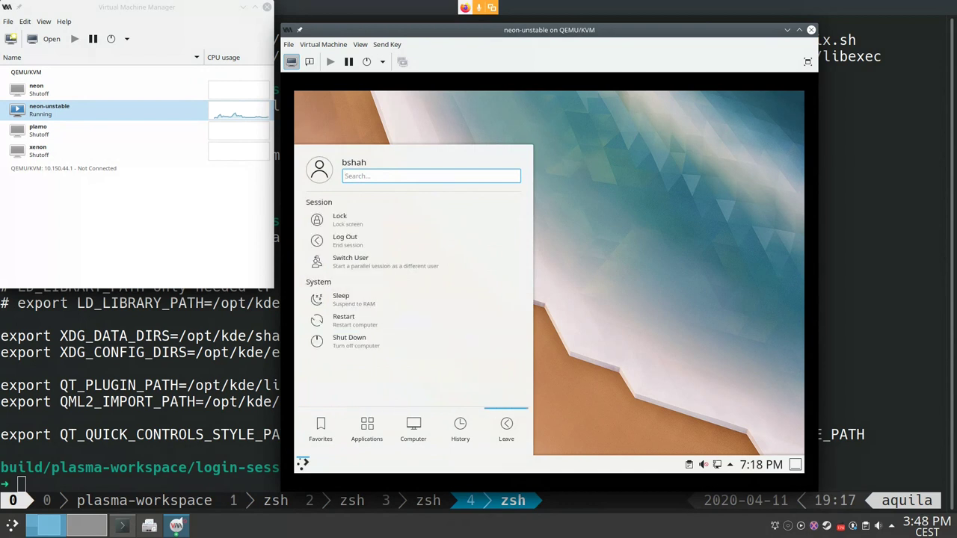
left_click(345, 239)
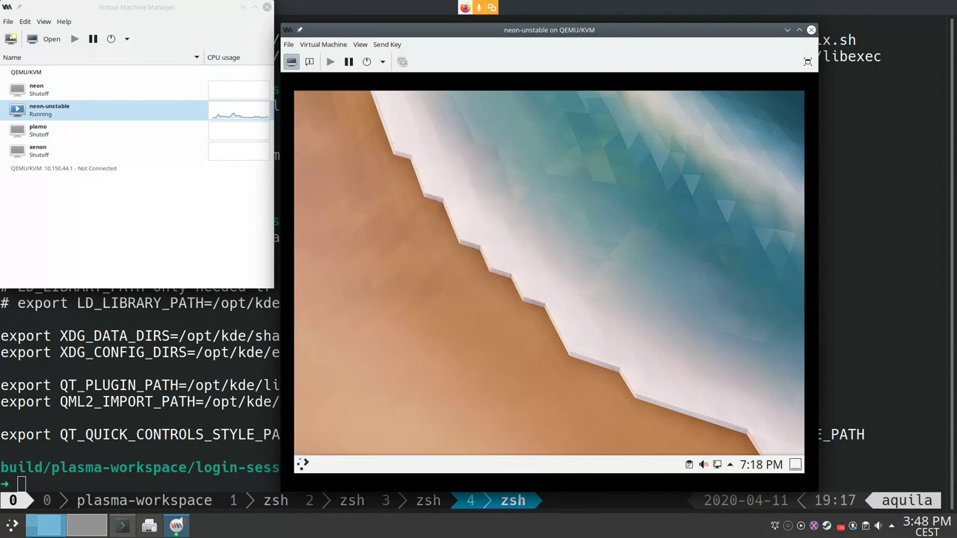
left_click(303, 464)
mouse_move(413, 427)
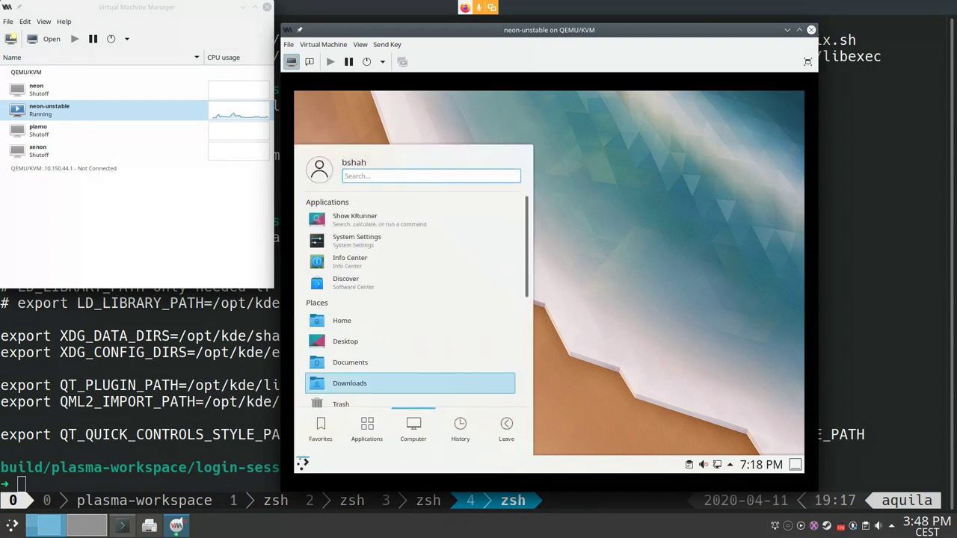
type("kons")
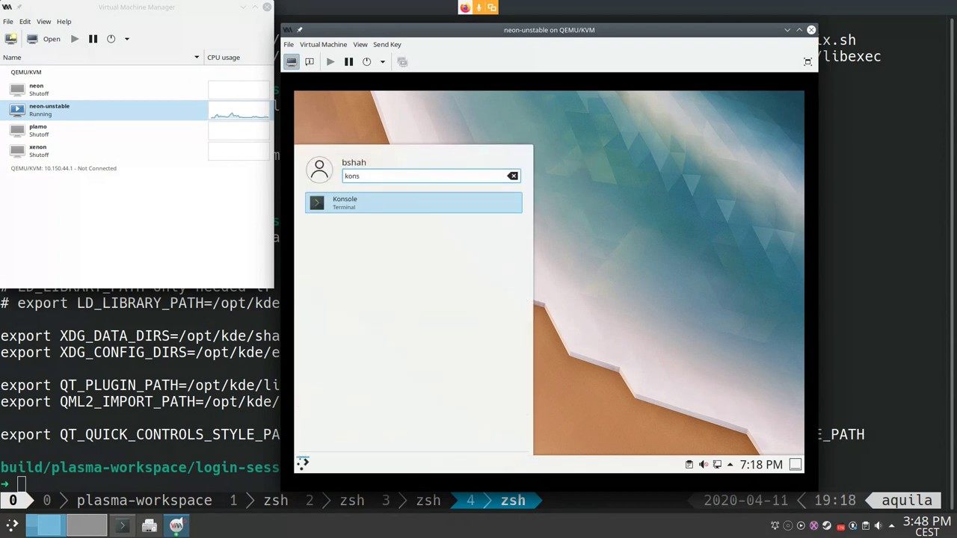
key("Return")
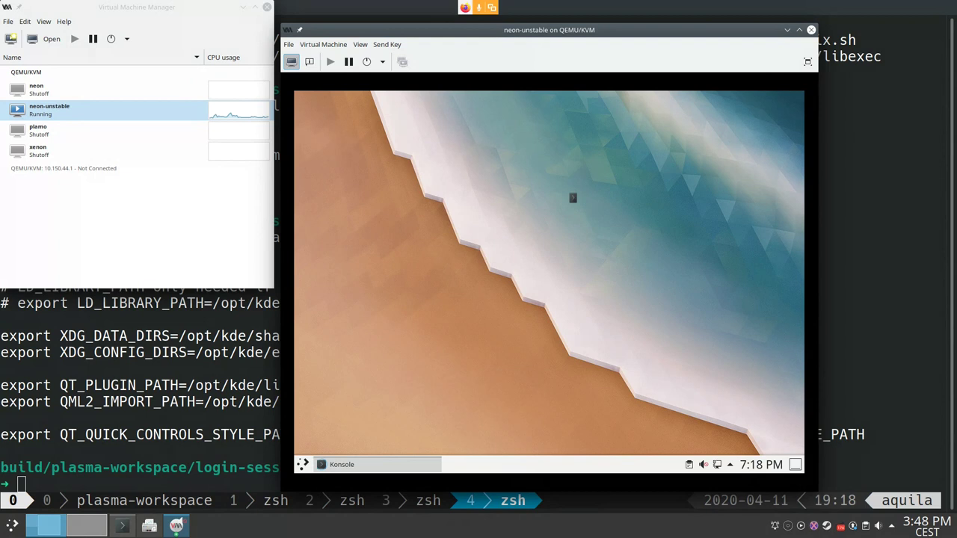
Step: Enlarge the text and maximize Konsole while typing the plasma-phone-components install command
type("sudo apt ins")
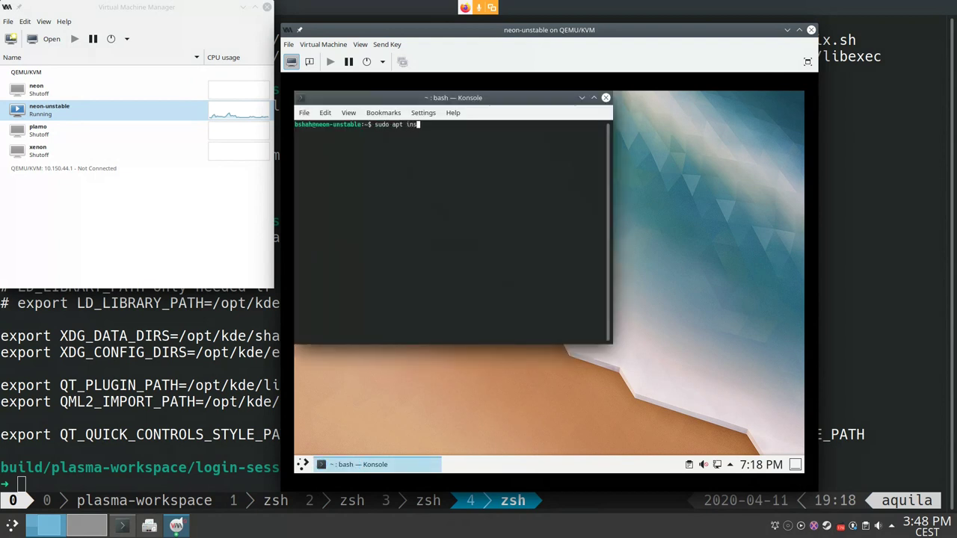
type("tall plasma-phone-compon")
key("ctrl+plus")
key("ctrl+plus")
key("ctrl+plus")
key("ctrl+plus")
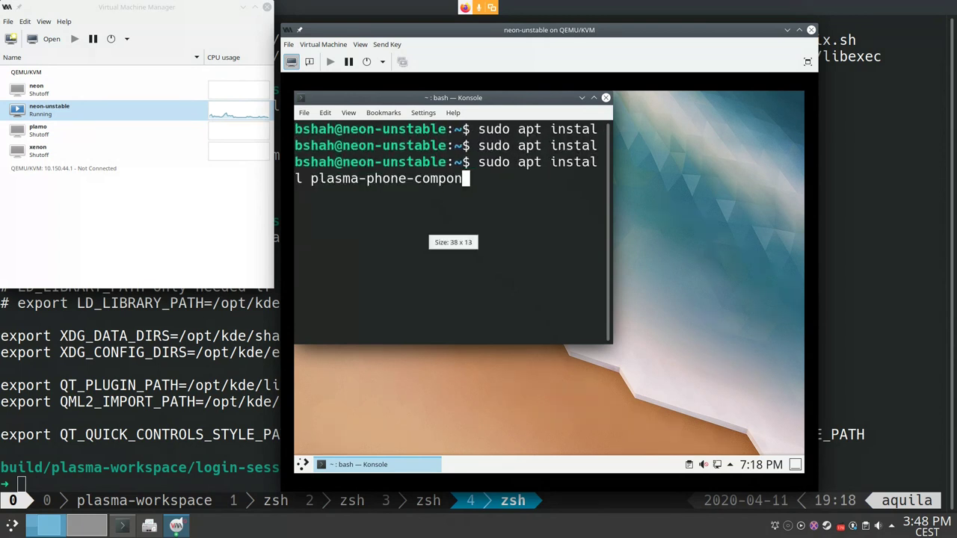
left_click(594, 97)
key("BackSpace")
key("ctrl+minus")
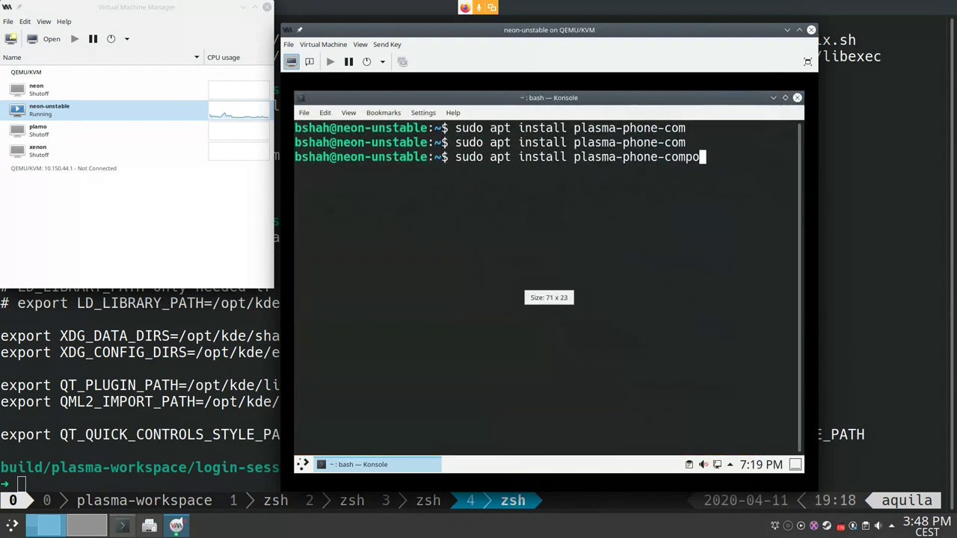
type("nentsnt")
Step: Run sudo apt install plasma-phone-components, entering the sudo password and confirming with Y
key("BackSpace")
key("BackSpace")
key("Return")
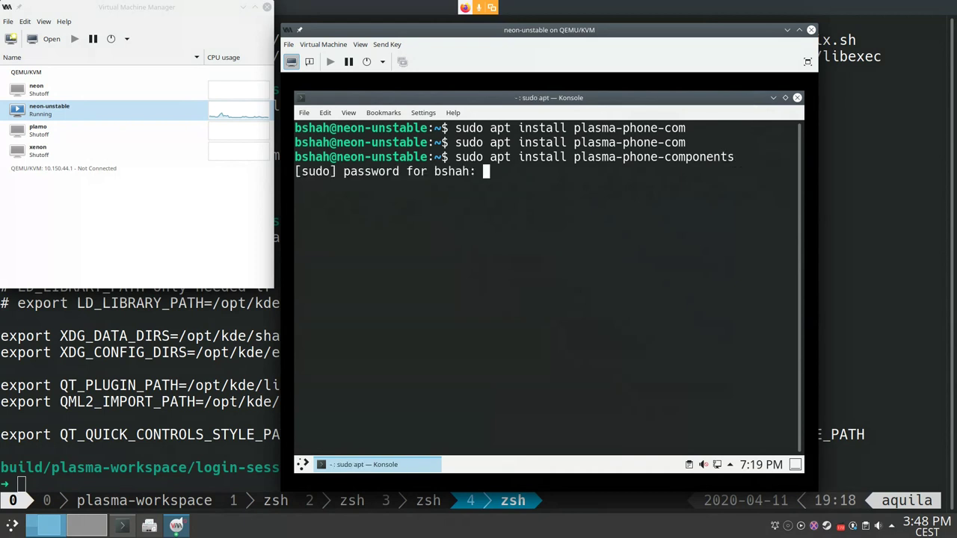
key("Return")
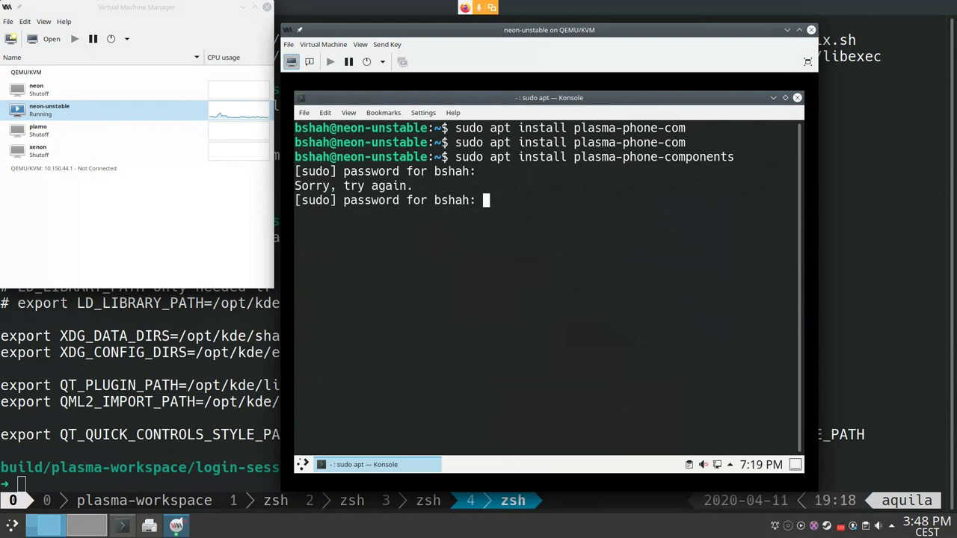
key("Return")
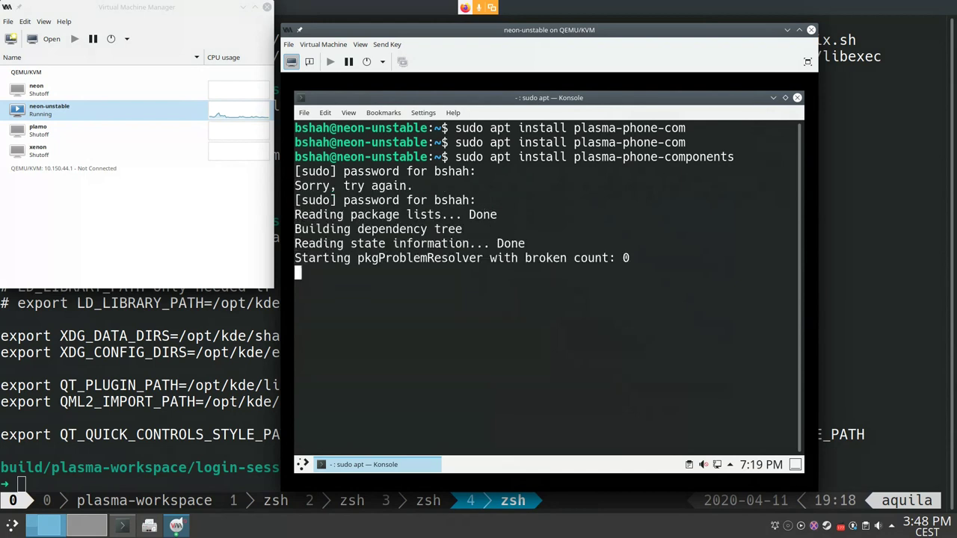
key("Return")
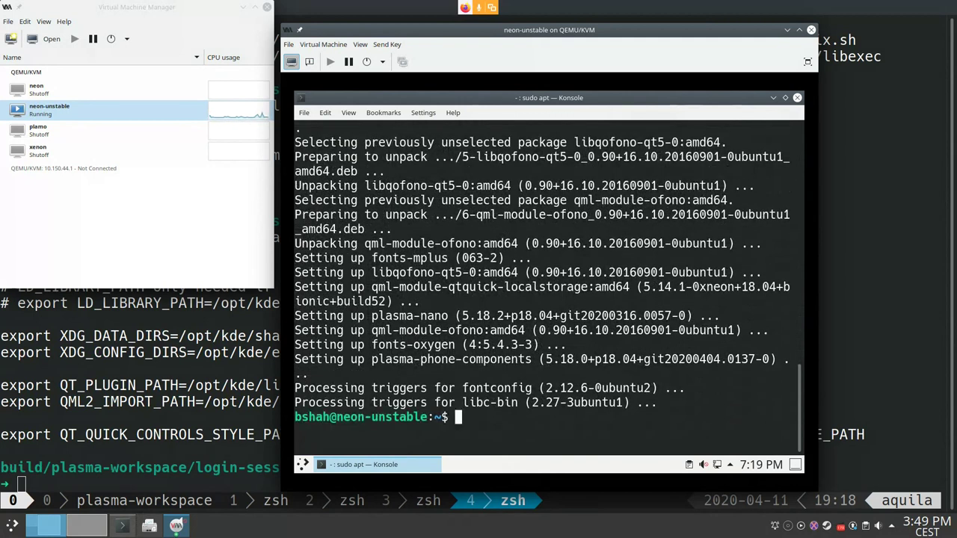
Step: Install plasma-phone-settings with sudo apt install
type("sudo apt install plasma-phone-components")
key("BackSpace")
key("BackSpace")
key("BackSpace")
key("BackSpace")
key("BackSpace")
key("BackSpace")
key("BackSpace")
key("BackSpace")
key("BackSpace")
key("BackSpace")
type("settings")
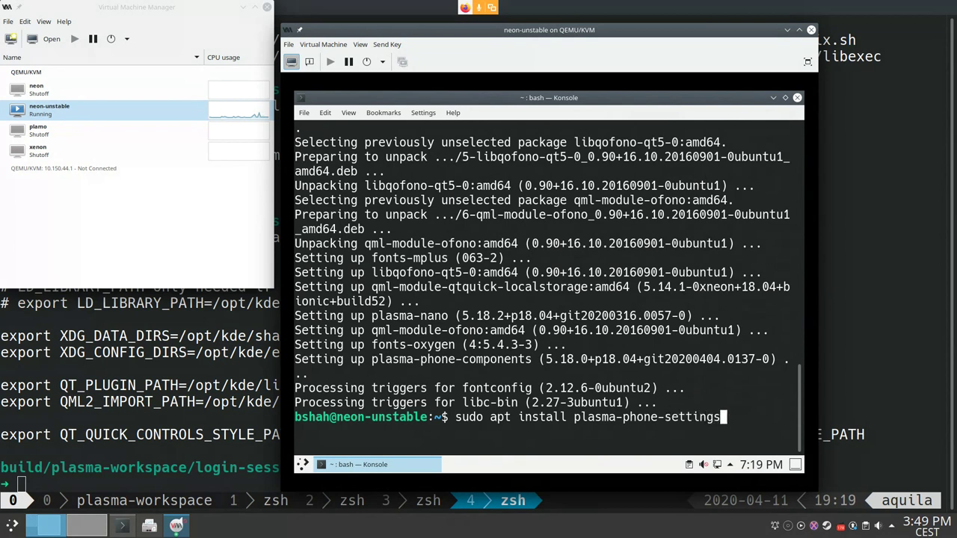
key("Return")
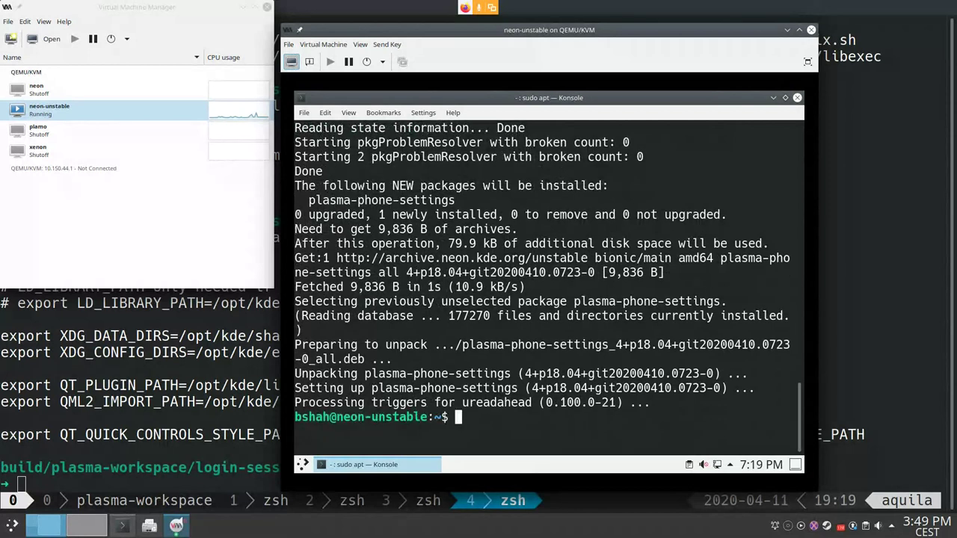
Step: List plasma-phone-settings files with dpkg --listfiles and scroll back to the /etc entries
type("dp")
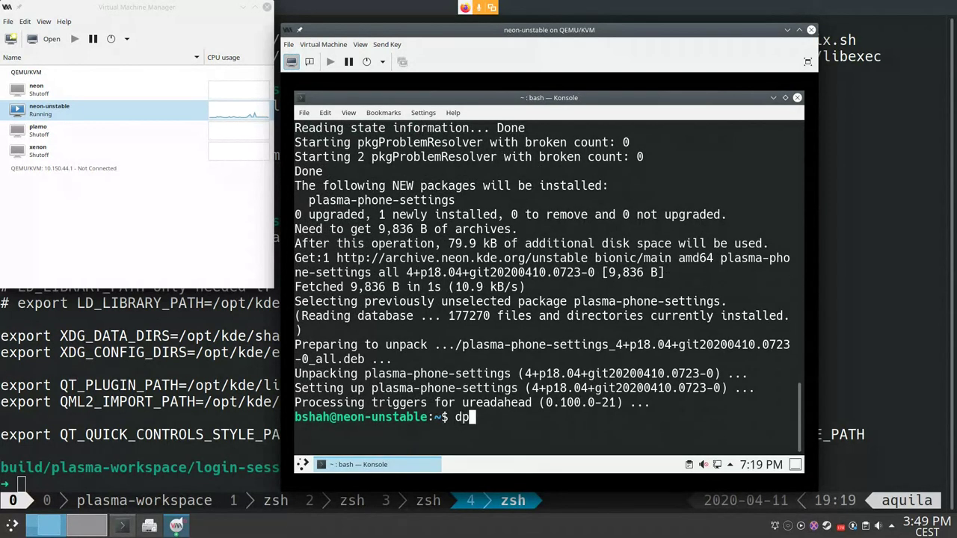
type("kg --listfiles pl")
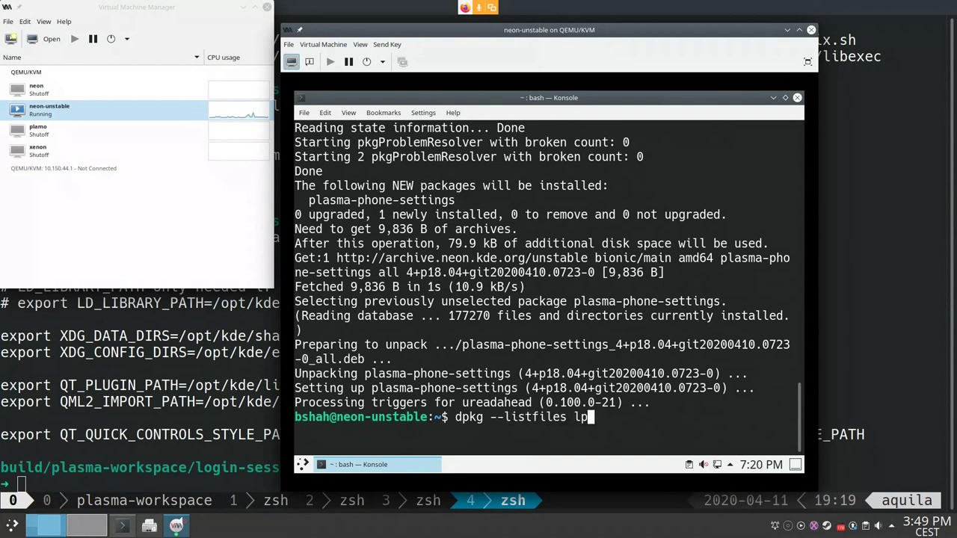
type("asma-phone-se")
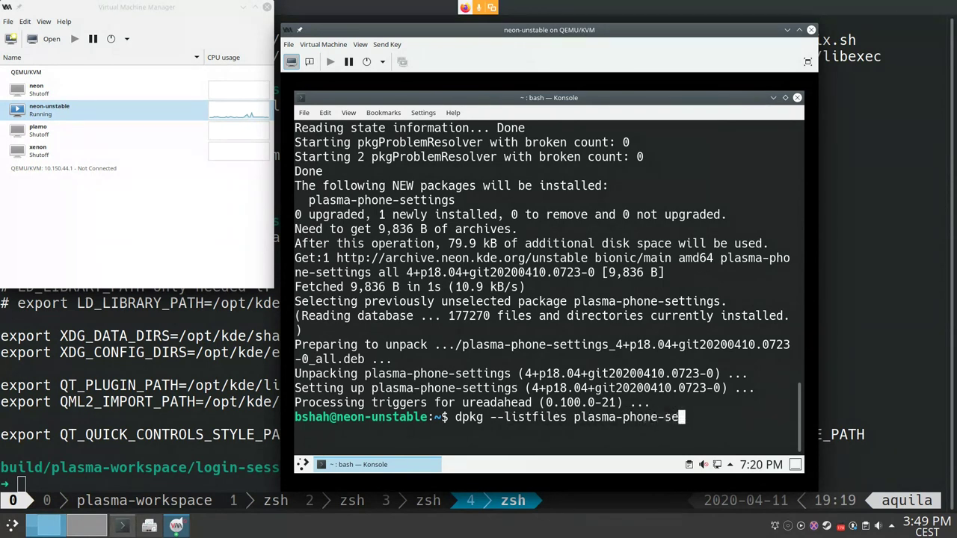
type("ttings")
key("Return")
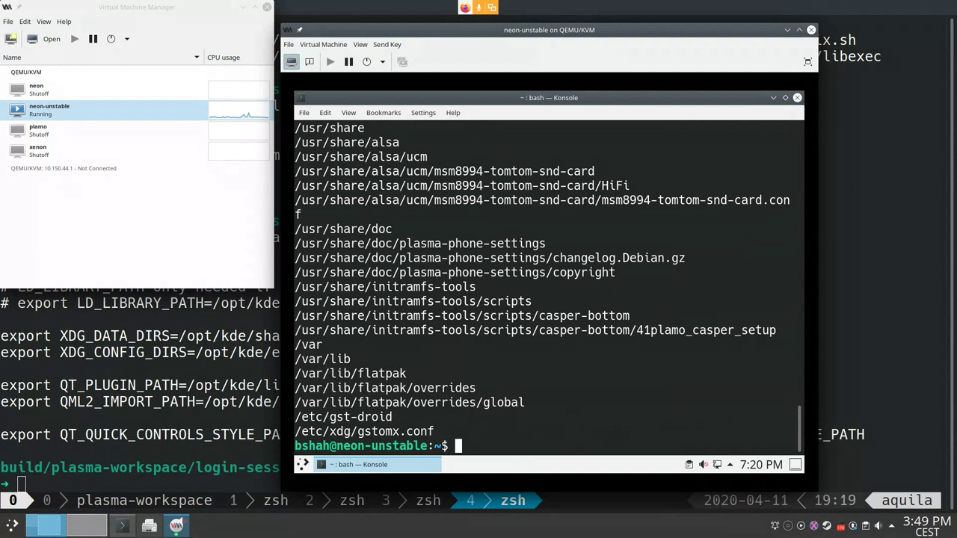
key("shift+Page_Up")
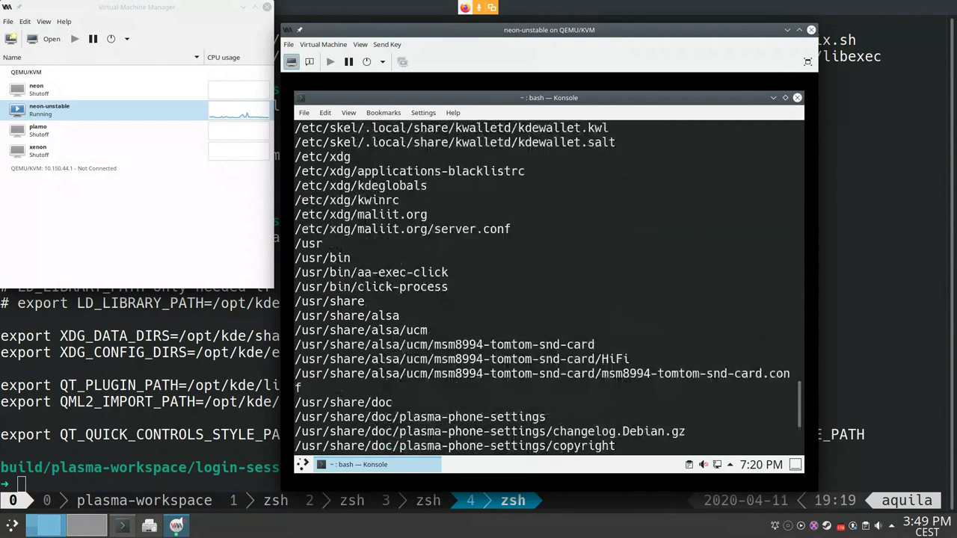
key("shift+Page_Up")
key("shift+Page_Up")
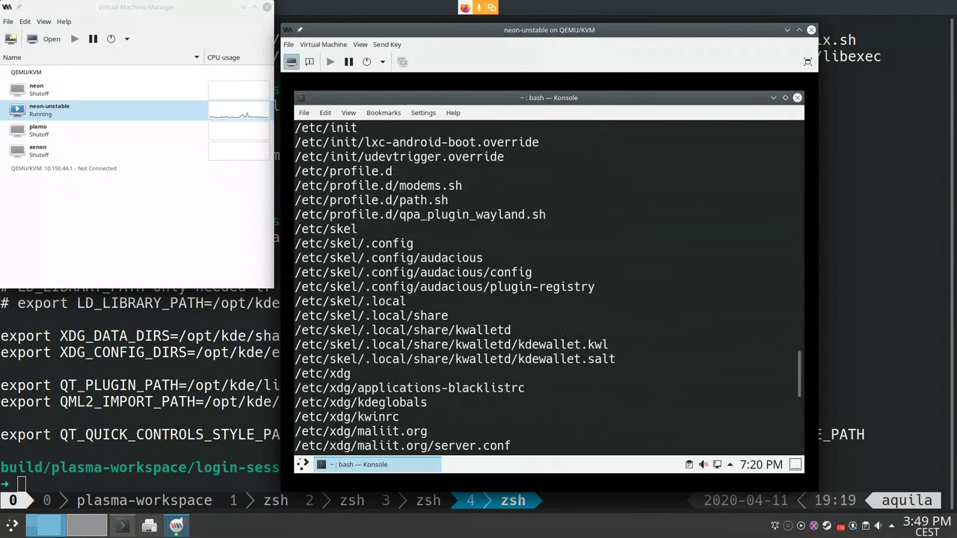
Step: Print /etc/xdg/kwinrc with cat using the copied path
double_click(346, 417)
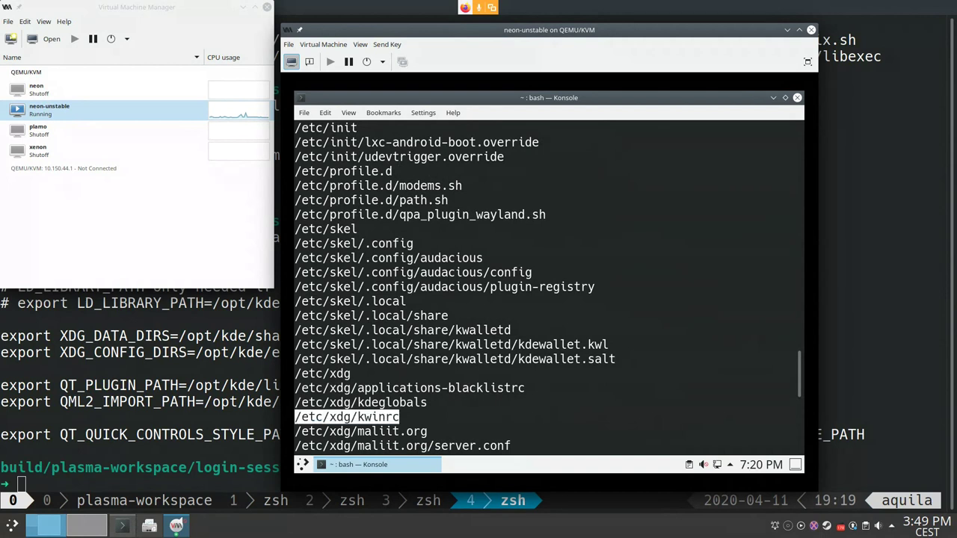
key("Return")
type("cat")
type("/etc/xdg/kwinrc")
key("Return")
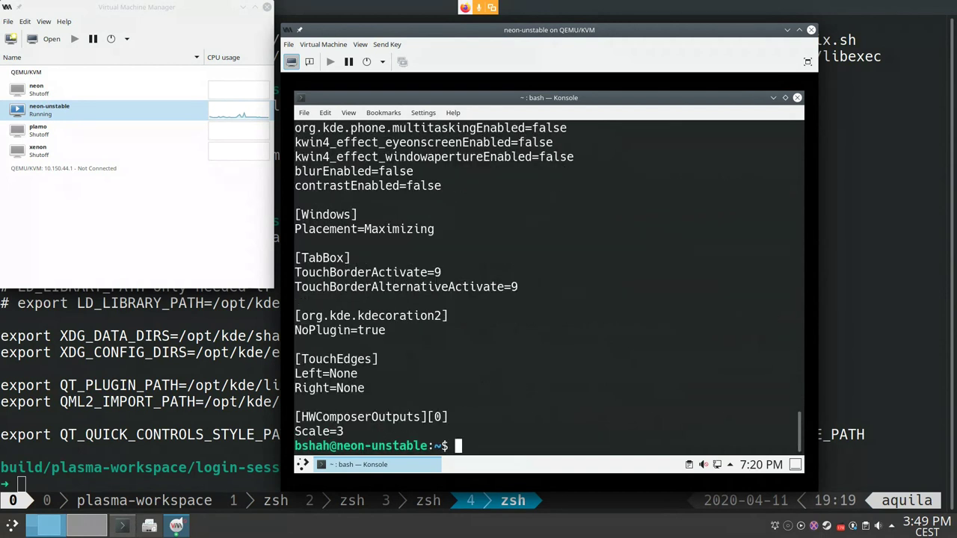
Step: Highlight the NoPlugin setting, then the blurEnabled and contrastEnabled false lines
left_click_drag(295, 315, 386, 330)
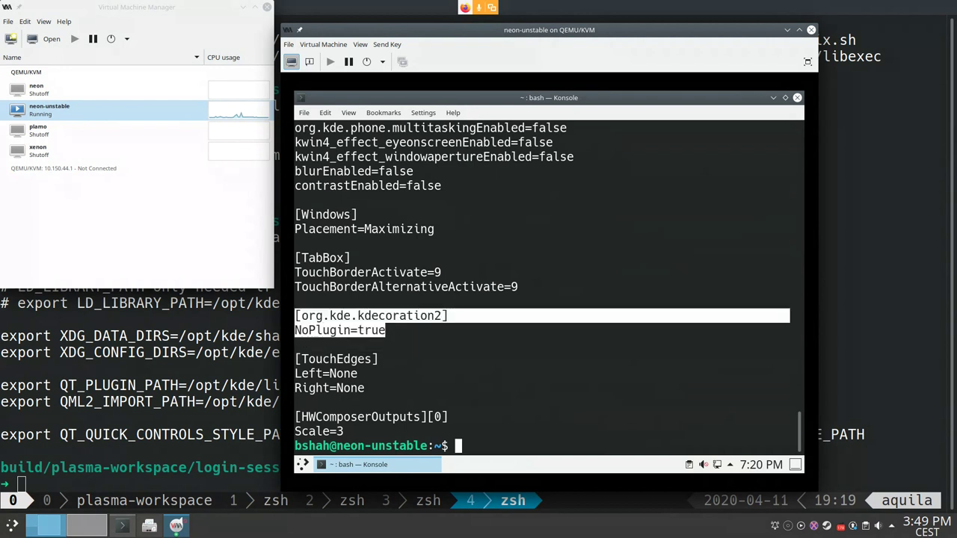
left_click_drag(294, 215, 790, 214)
left_click(448, 214)
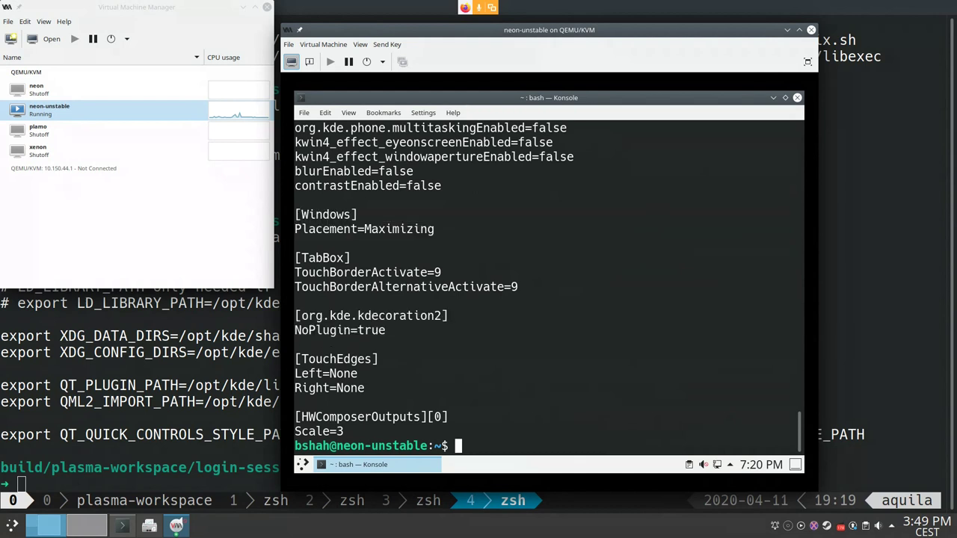
left_click_drag(454, 185, 322, 171)
left_click_drag(454, 200, 295, 171)
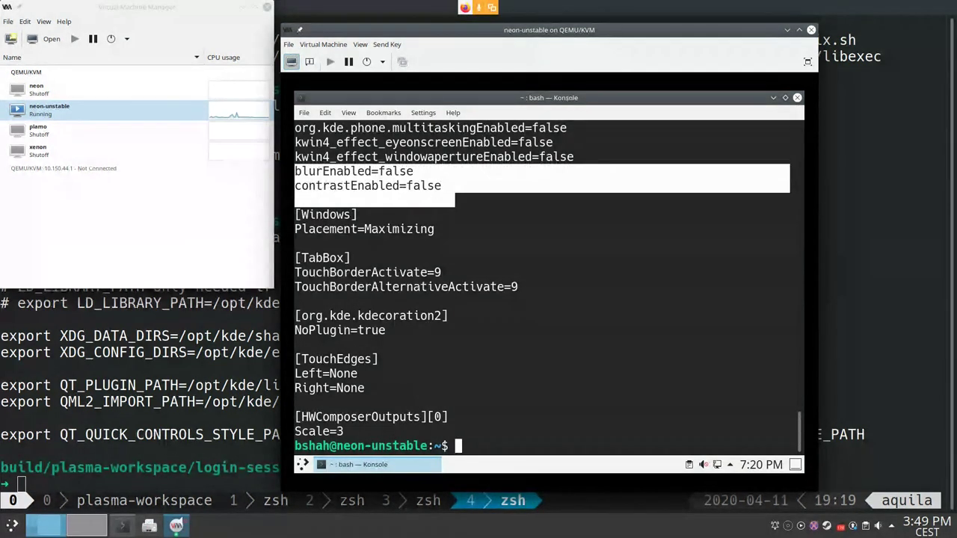
left_click_drag(448, 187, 296, 171)
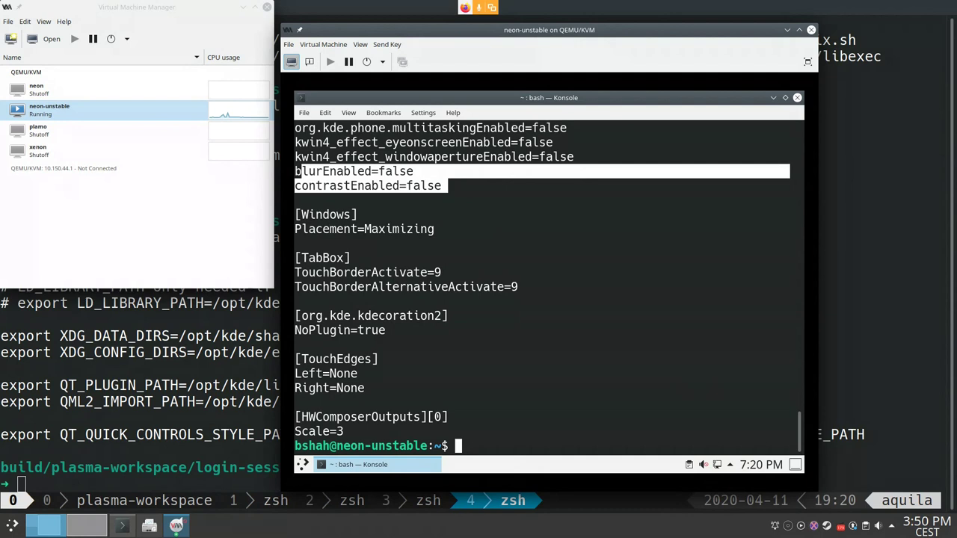
Step: Reinstall plasma-phone-components and plasma-phone-settings (both already newest), then exit Konsole
key("Return")
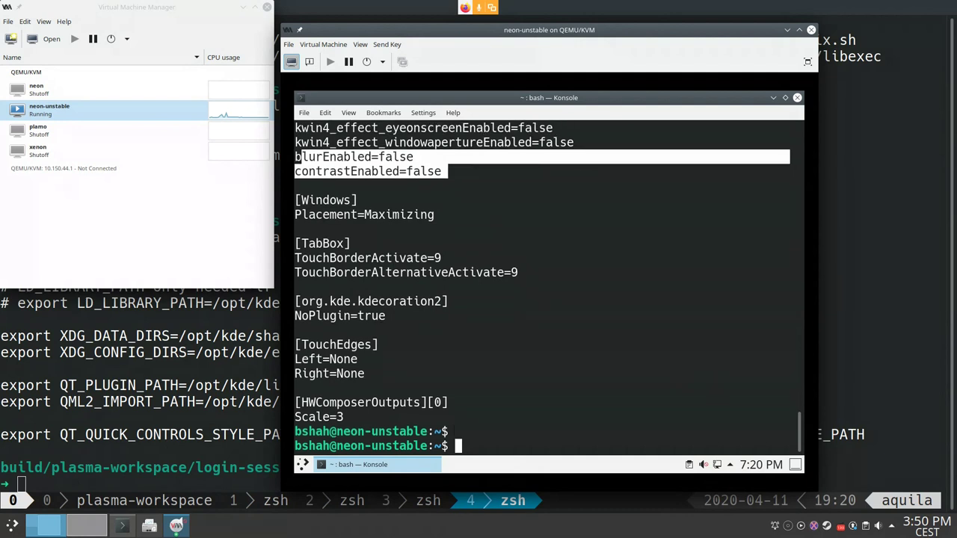
type("dpkg --listfiles plasma-phone-settings")
key("Up")
key("Up")
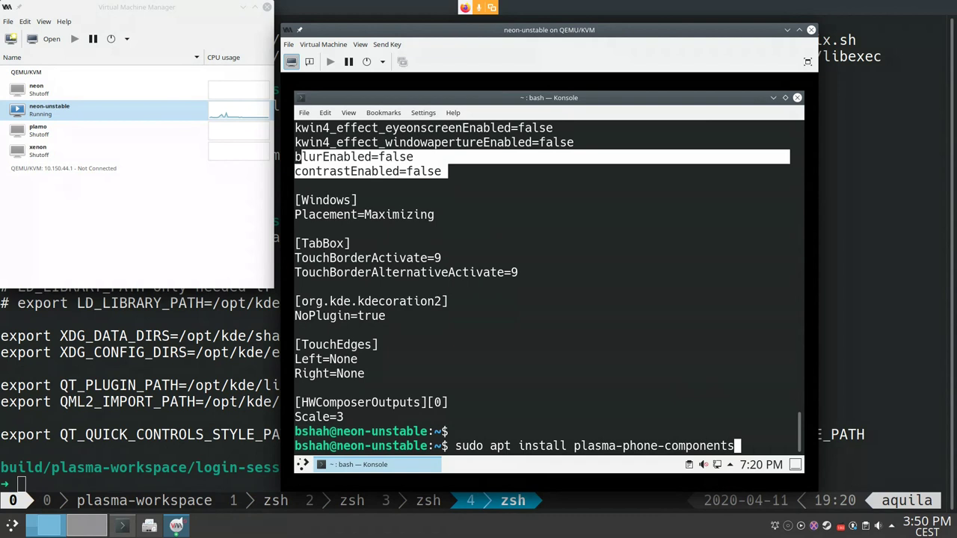
type("plasma-phone-")
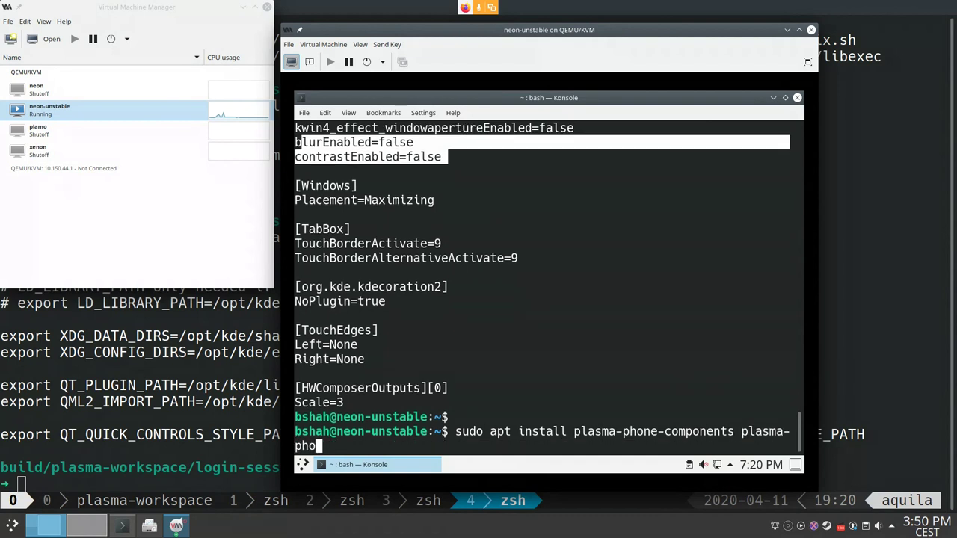
type("settings")
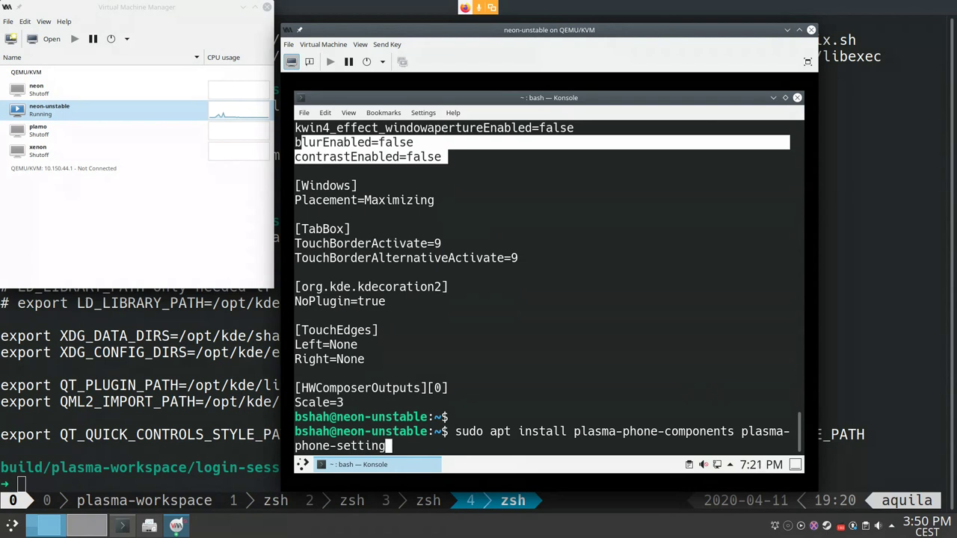
key("Return")
type("exit")
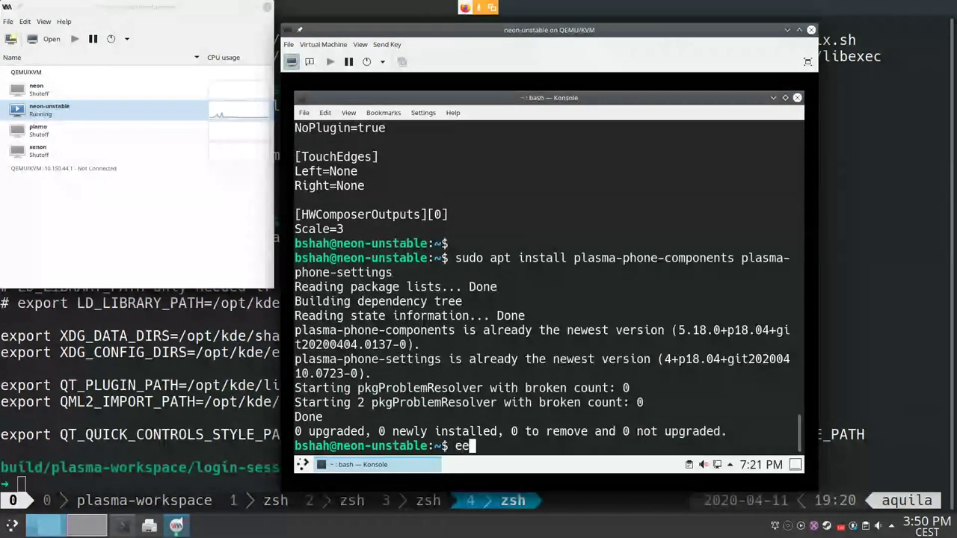
key("Return")
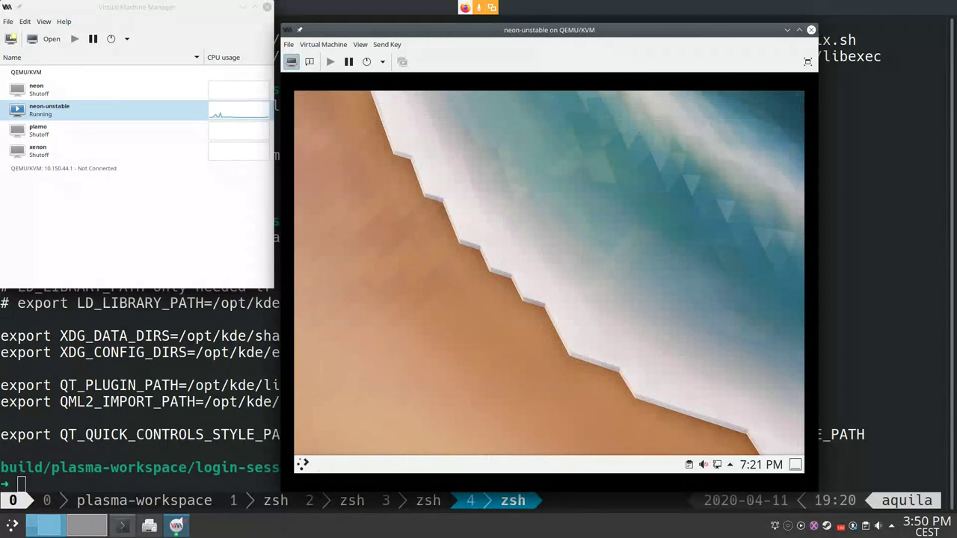
Step: Launch a new Konsole terminal in the VM and enlarge its font
key("alt+space")
type("konso")
key("Return")
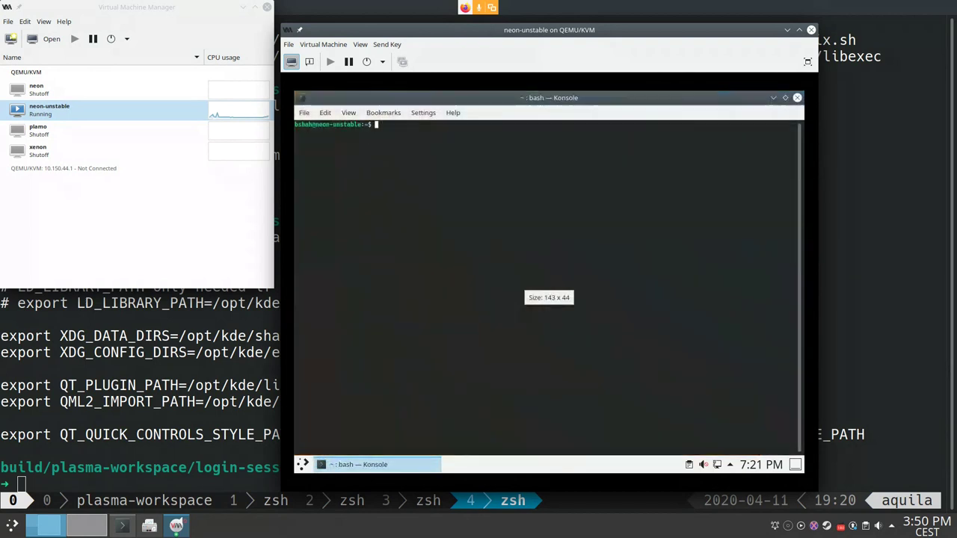
type("p")
key("BackSpace")
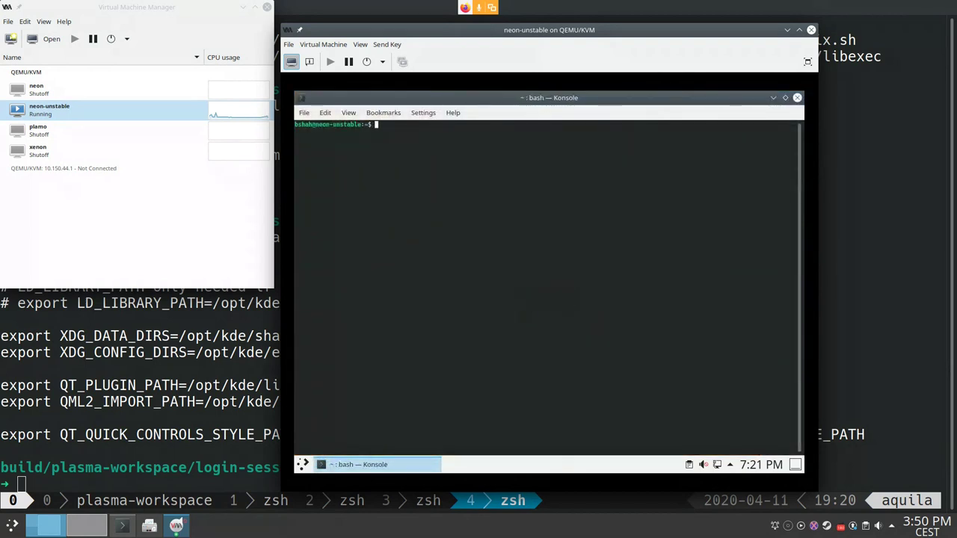
key("ctrl+plus")
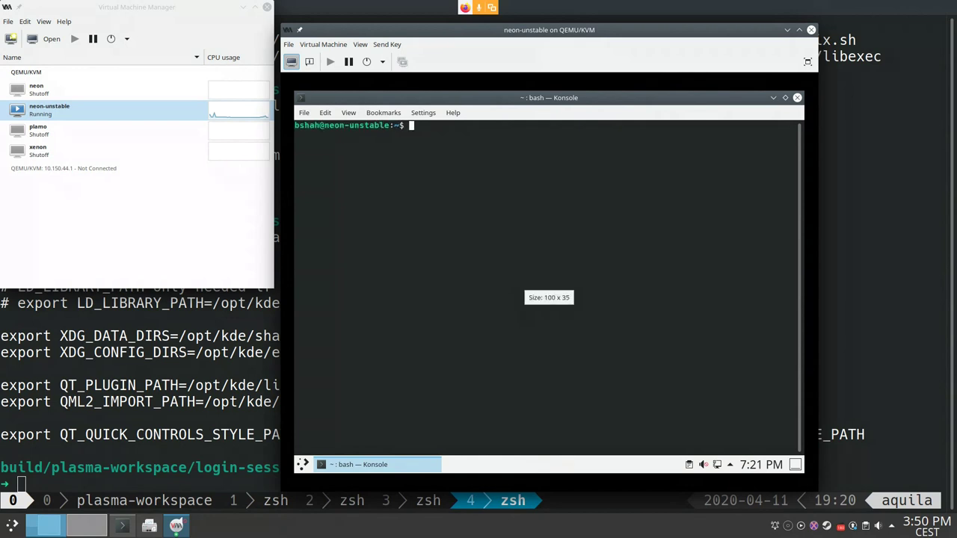
Step: Export PLASMA_DEFAULT_SHELL=org.kde.plasma.phone in the VM shell
key("ctrl+r")
type("export")
key("ctrl+c")
type("exp")
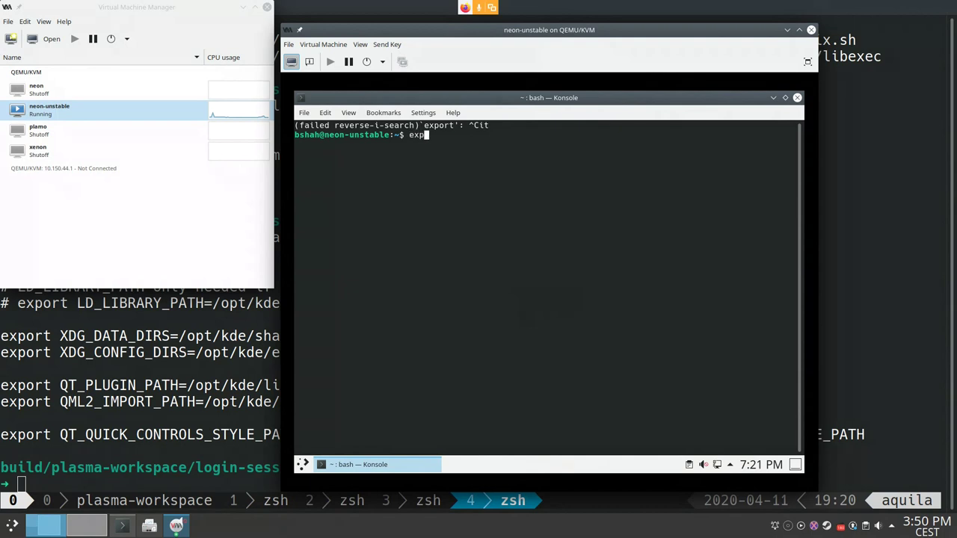
type("ort PLASMA_DEFAULT_SHELL=or")
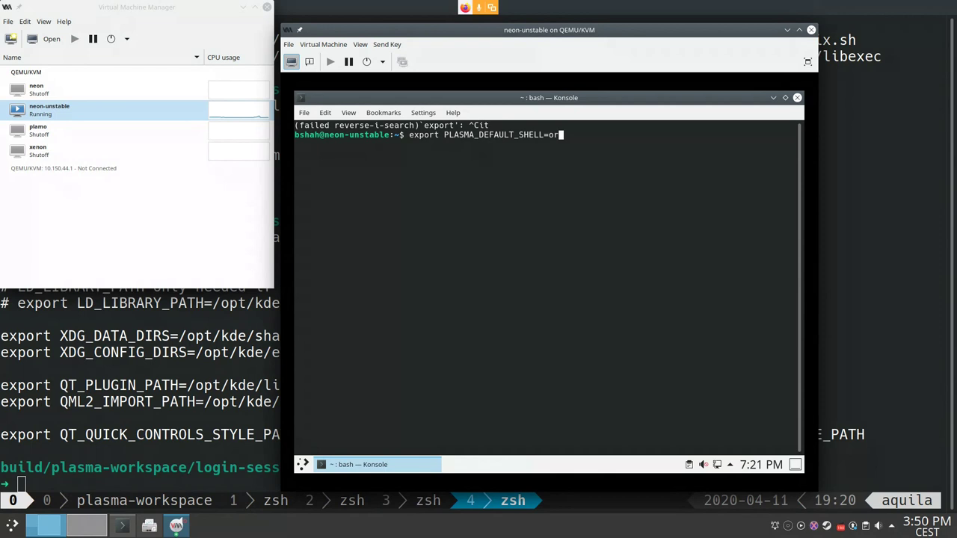
type("g.kde.plasma.phone")
key("Return")
Step: Export QT_QUICK_CONTROLS_MOBILE=1 and QT_QUICK_CONTROLS_STYLE=Plasma
type("exp")
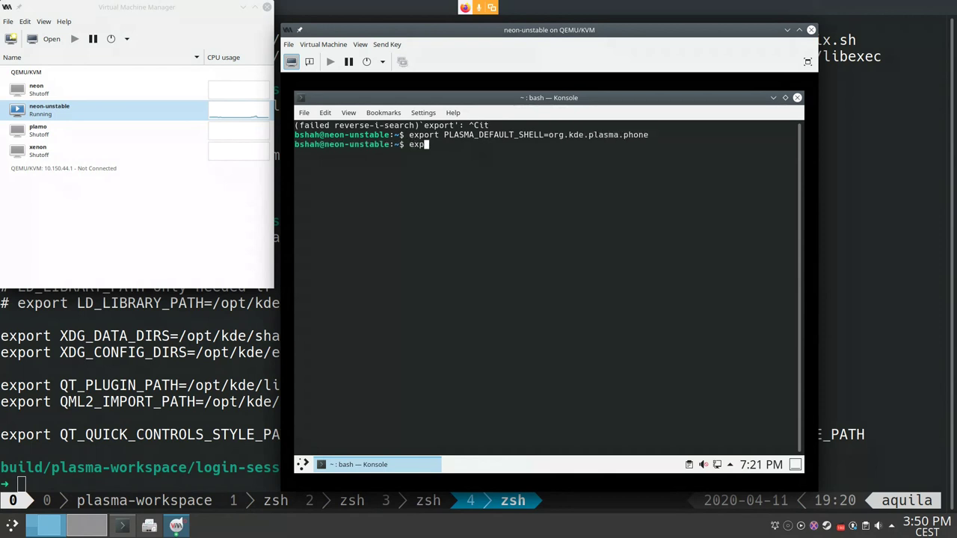
type("ort QT_QUICK_CONTR")
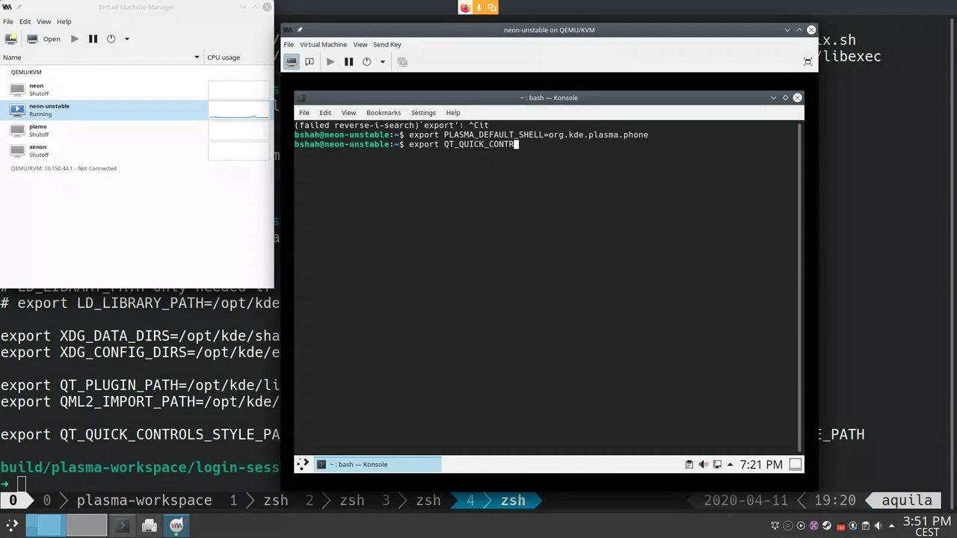
type("OLS_MOBILE=1")
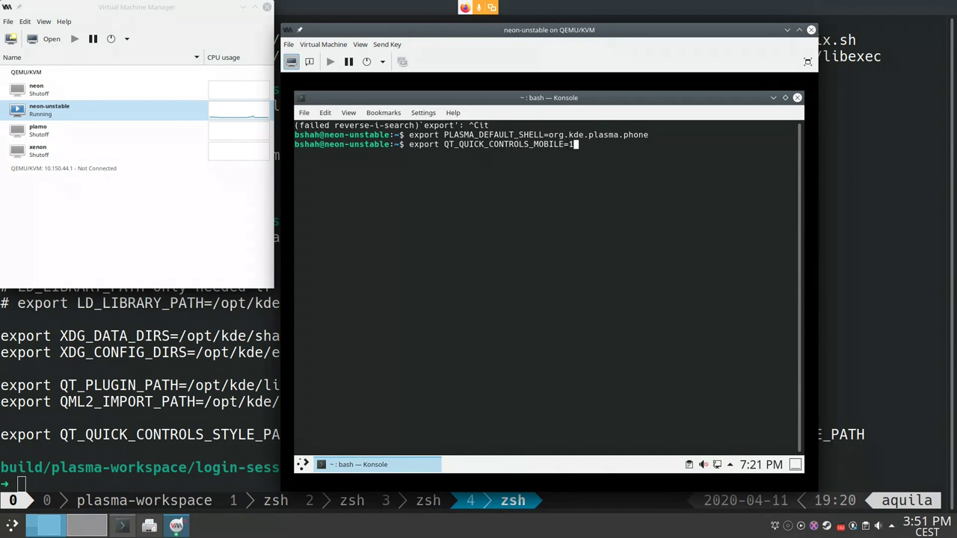
key("Return")
type("export QT_QTI")
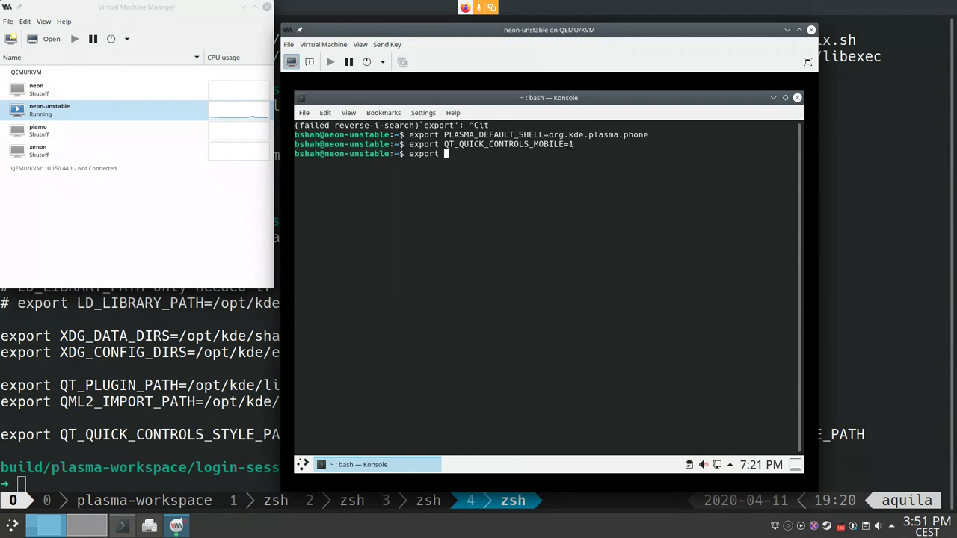
key("BackSpace")
key("BackSpace")
type("UICK_Q")
key("BackSpace")
type("CONTROLS_ST")
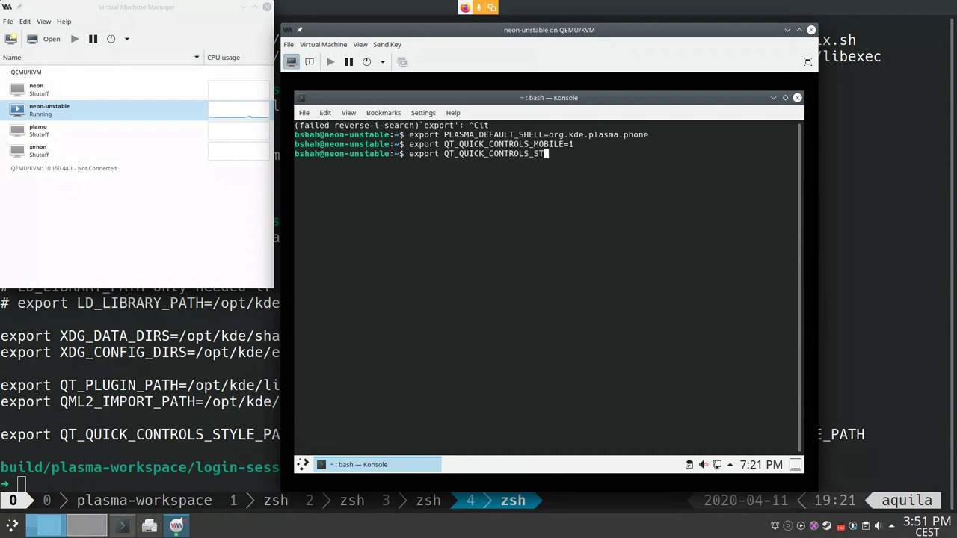
type("YLE=Plasma")
key("Return")
Step: Export QT_WAYLAND_DISABLE_WINDOWDECORATION=1, checking the host shell history for the exact name
type("e")
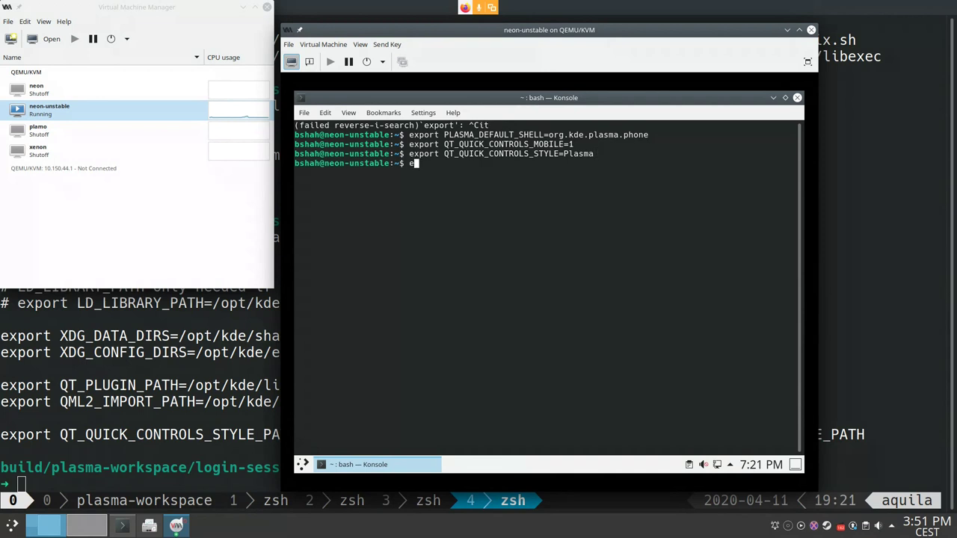
type("xport QT_")
key("alt+Tab")
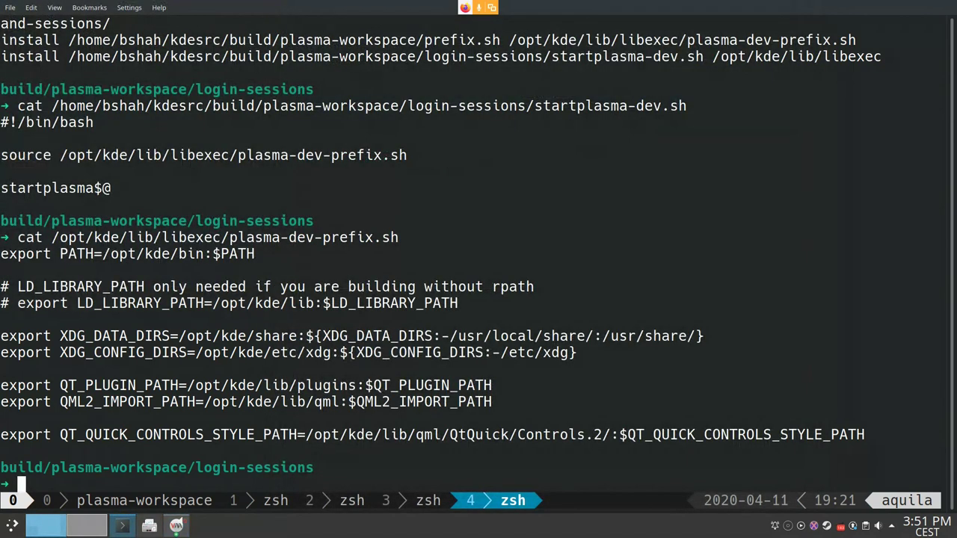
key("ctrl+r")
type("exp")
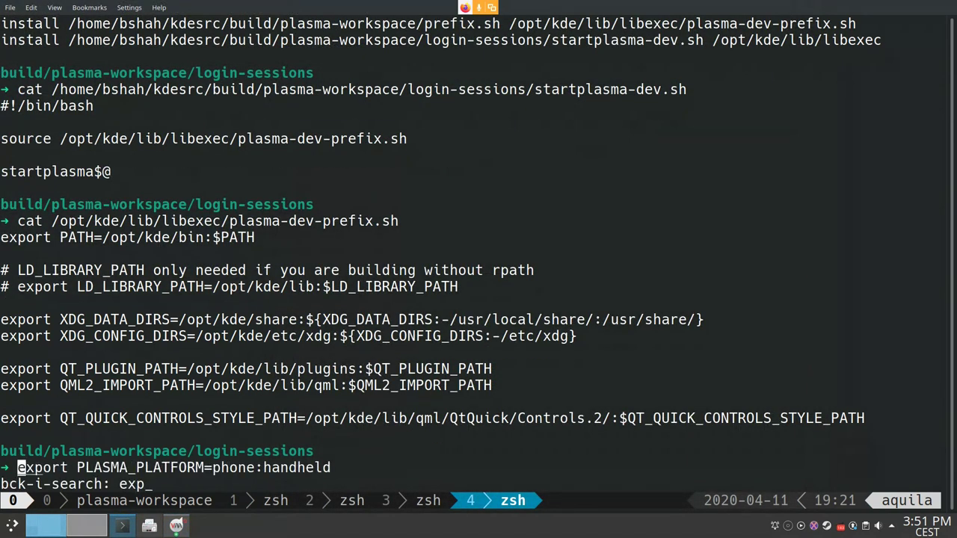
type("ort QT")
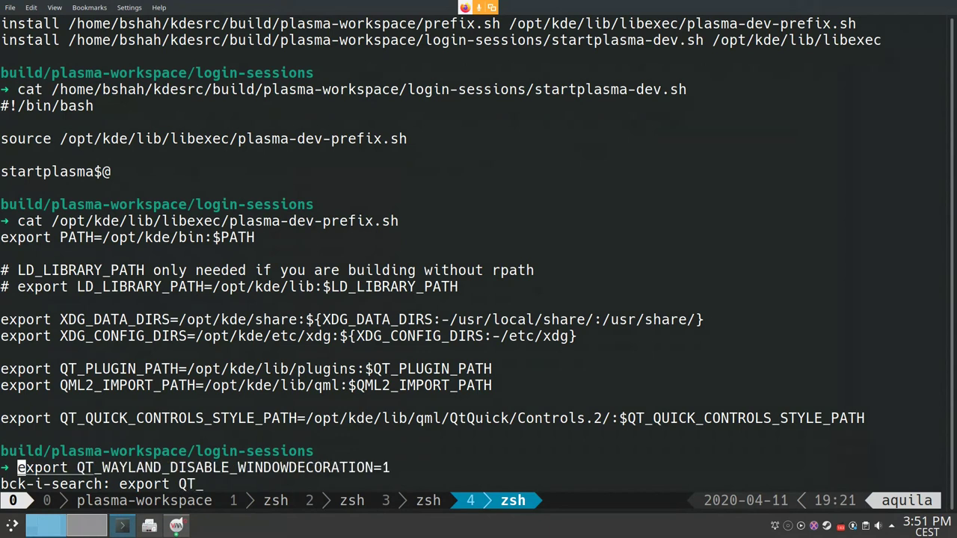
key("alt+Tab")
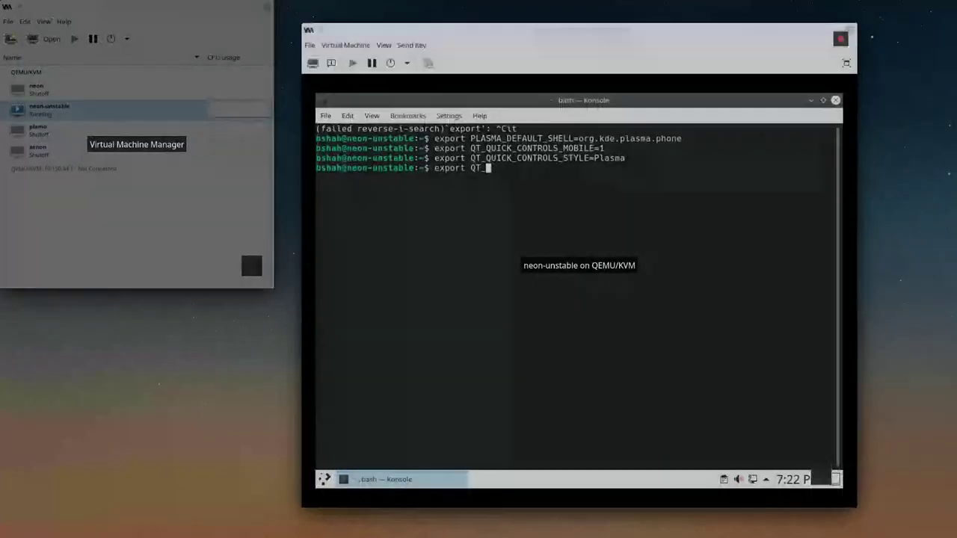
type("WAYLAND_DISABLE_WINDOW")
key("alt+Tab")
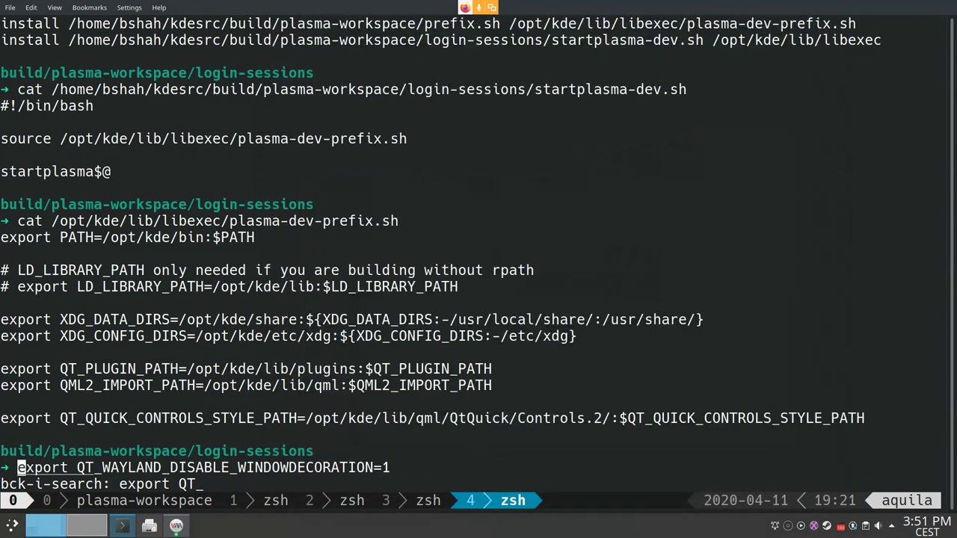
left_click(176, 525)
left_click(578, 269)
type("DECORATI")
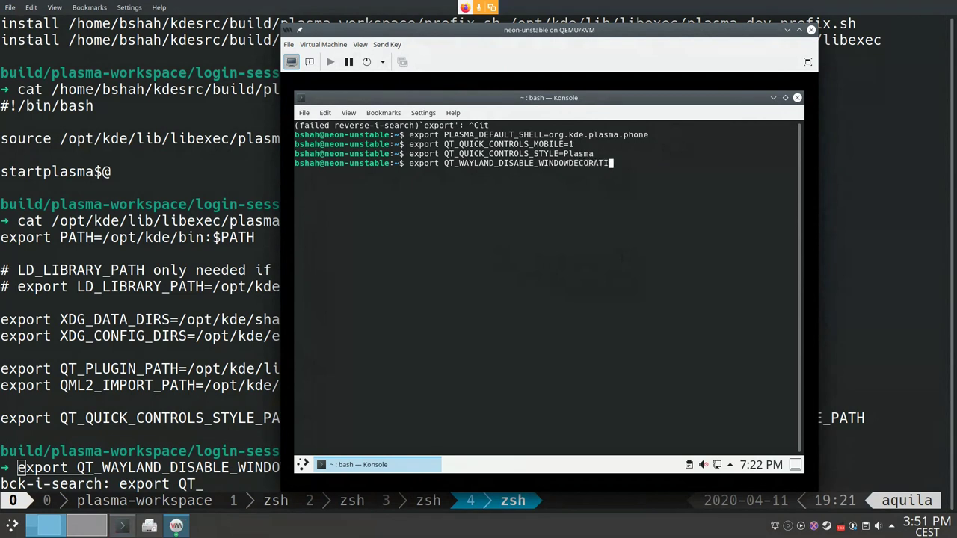
type("ON=1")
key("Return")
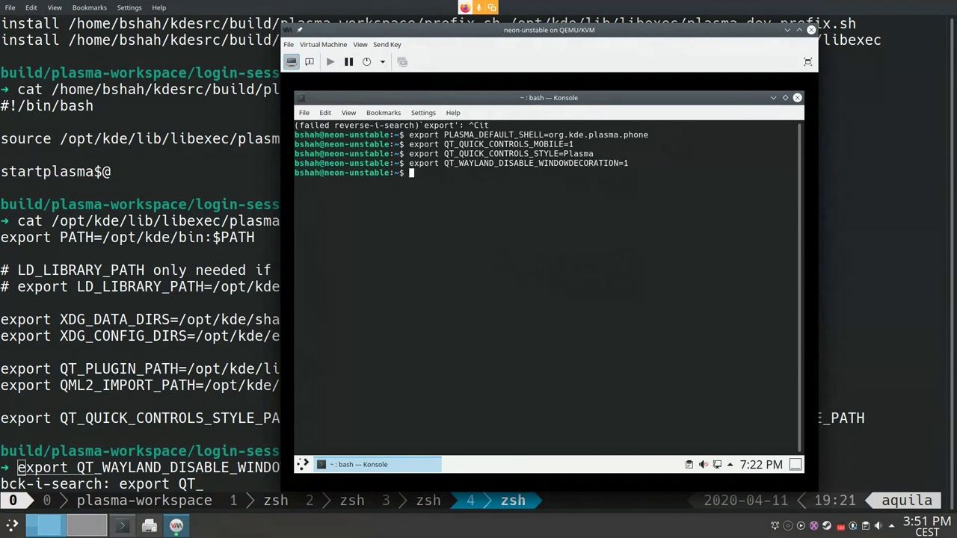
Step: Browse the host terminal's tmux windows and scrollback for the earlier export commands
key("alt+Tab")
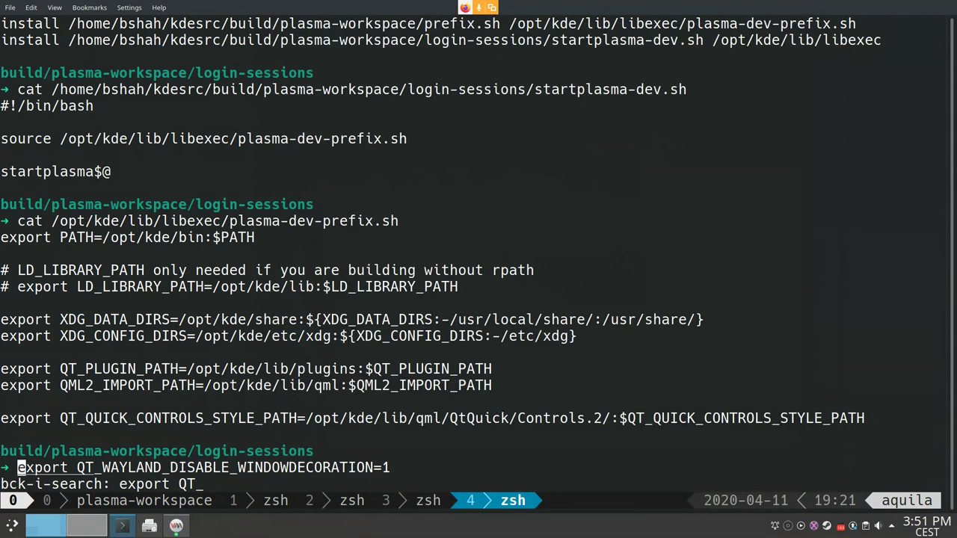
key("ctrl+b")
key("3")
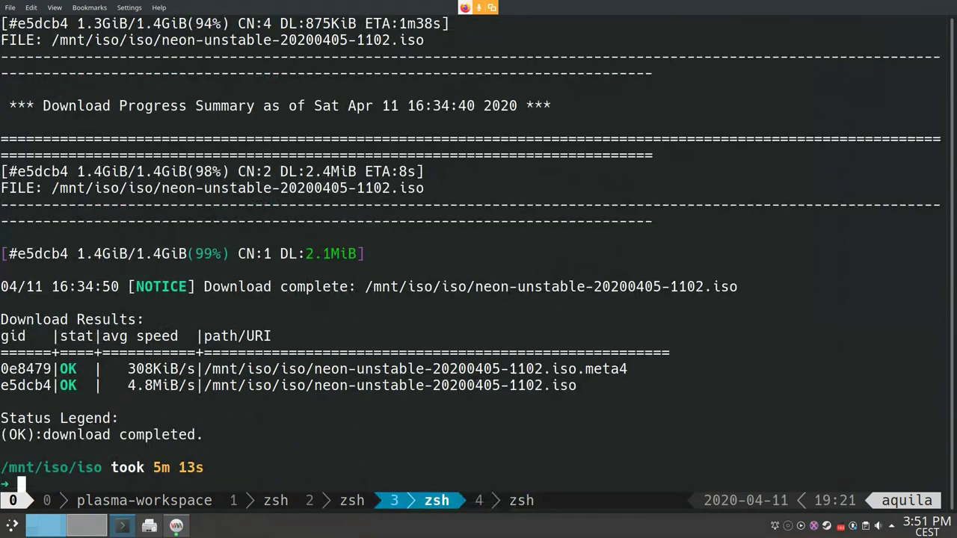
key("ctrl+b")
key("p")
key("ctrl+b")
key("n")
key("ctrl+b")
key("n")
key("ctrl+b")
key("[")
key("g")
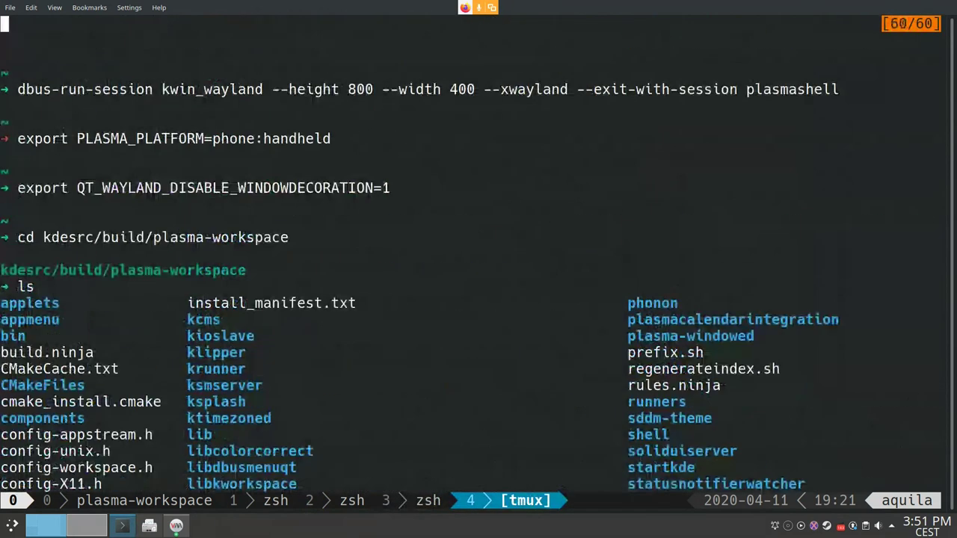
Step: Export PLASMA_PLATFORM=phone:handheld in the VM shell
key("alt+Tab")
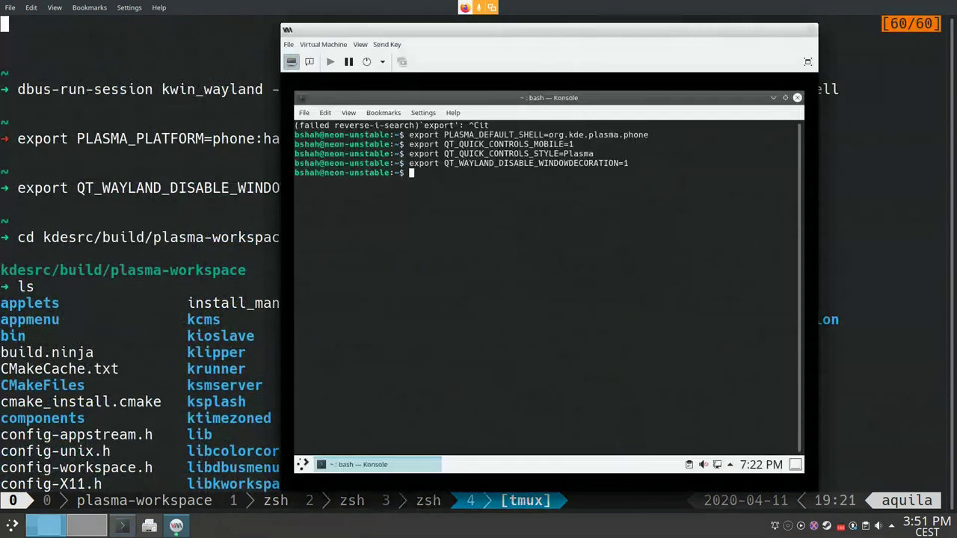
type("exo")
key("BackSpace")
type("port PLASMA_")
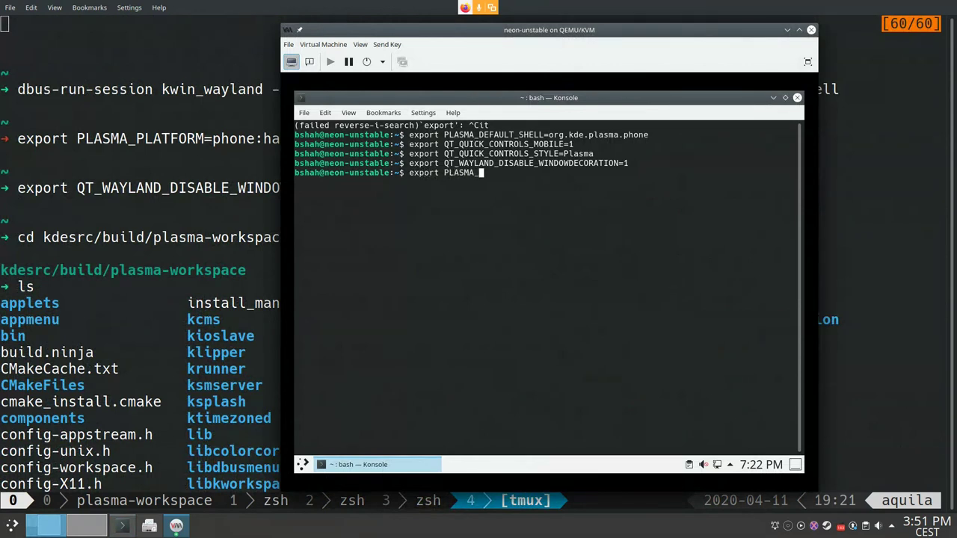
type("PLATFORM=phone:handh")
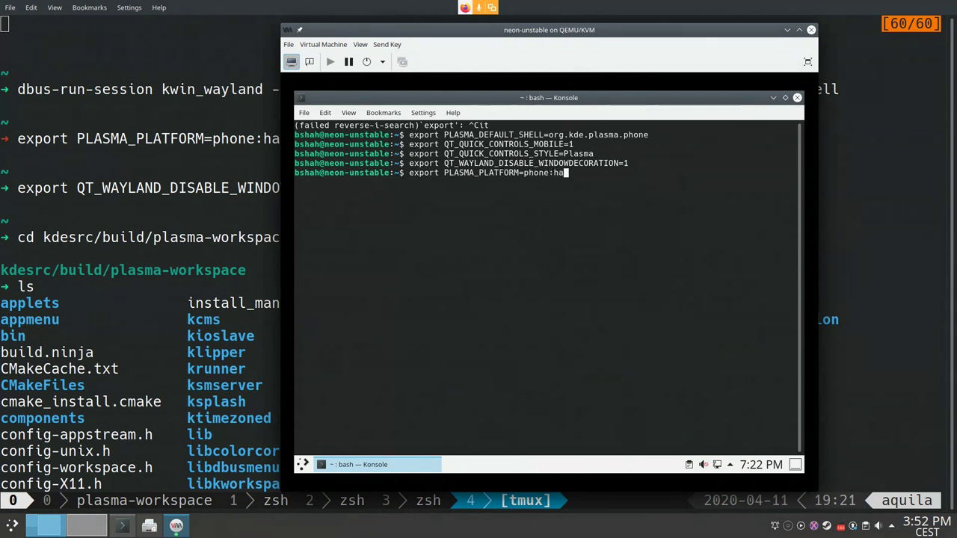
type("eld")
key("Return")
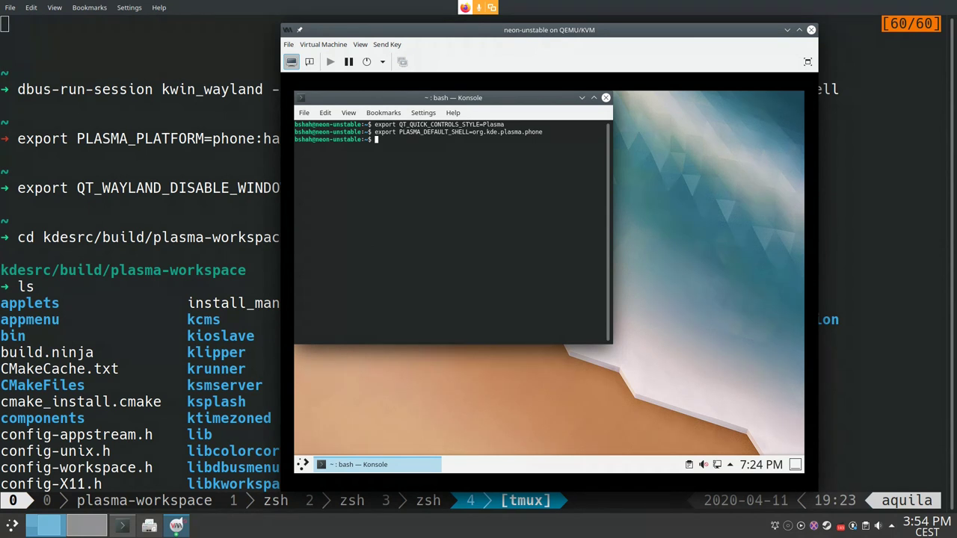
Step: Glance at the VM's Shut Down options, then type and erase a partial plasmashell command
left_click_drag(674, 111, 772, 185)
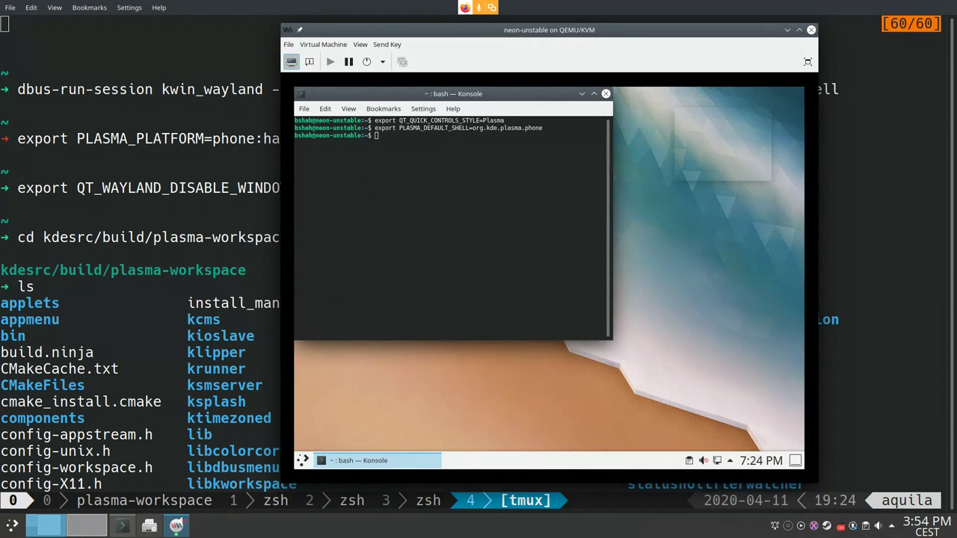
left_click(383, 62)
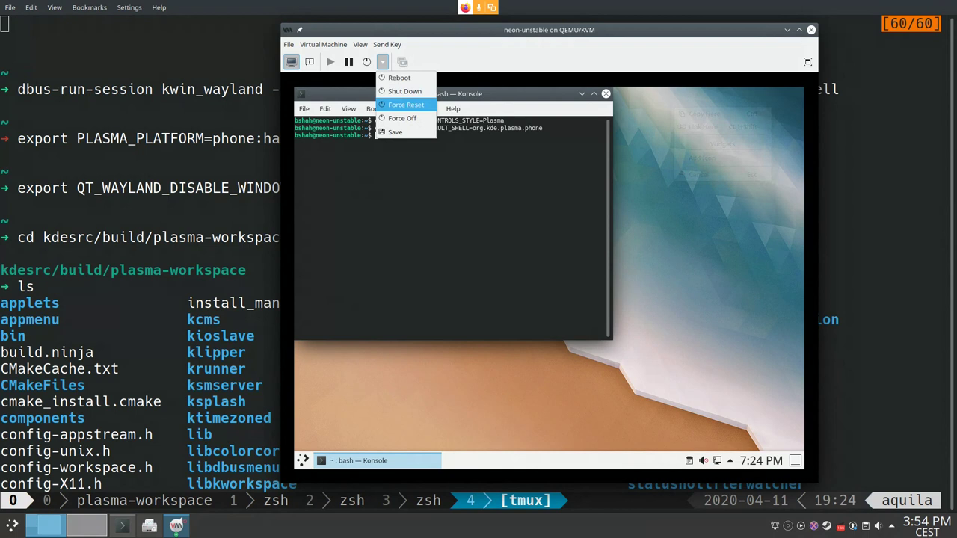
key("Escape")
type("plasma-")
type("hel")
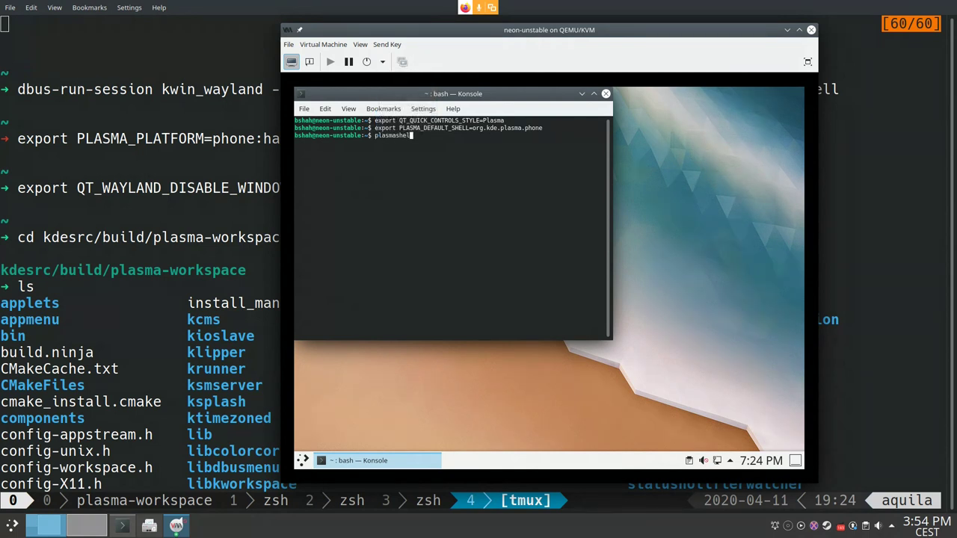
key("BackSpace")
key("BackSpace")
key("BackSpace")
key("BackSpace")
key("BackSpace")
key("BackSpace")
key("BackSpace")
key("BackSpace")
key("BackSpace")
key("BackSpace")
Step: Run dbus-run-session kwin_wayland --xwayland --height 800 --width 400 --exit-with-session plasmashell
type("dn")
key("BackSpace")
type("bshah@neon-unstable:~$ dbus-run-session kwin_wayland --xwayland --")
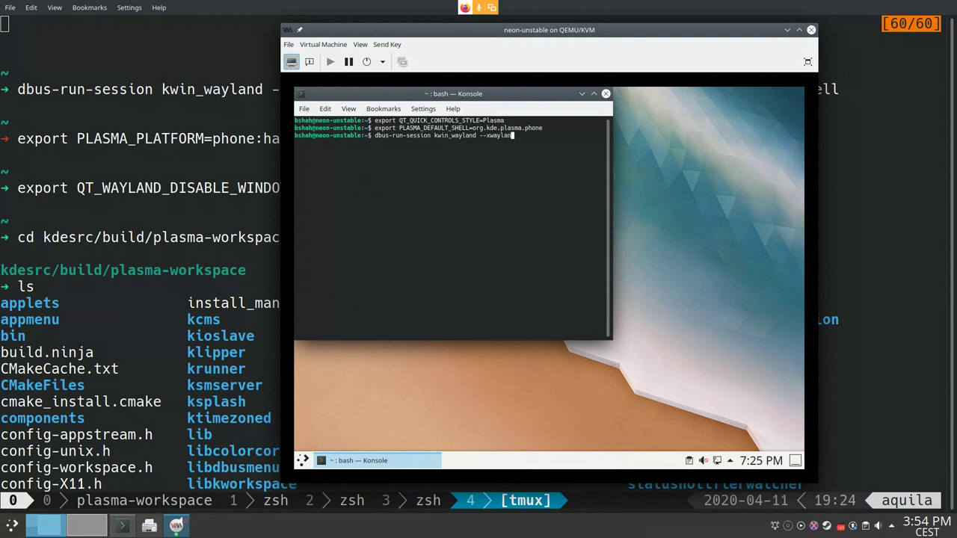
type("height 800 --width 400")
key("Return")
type("--exit-with-session")
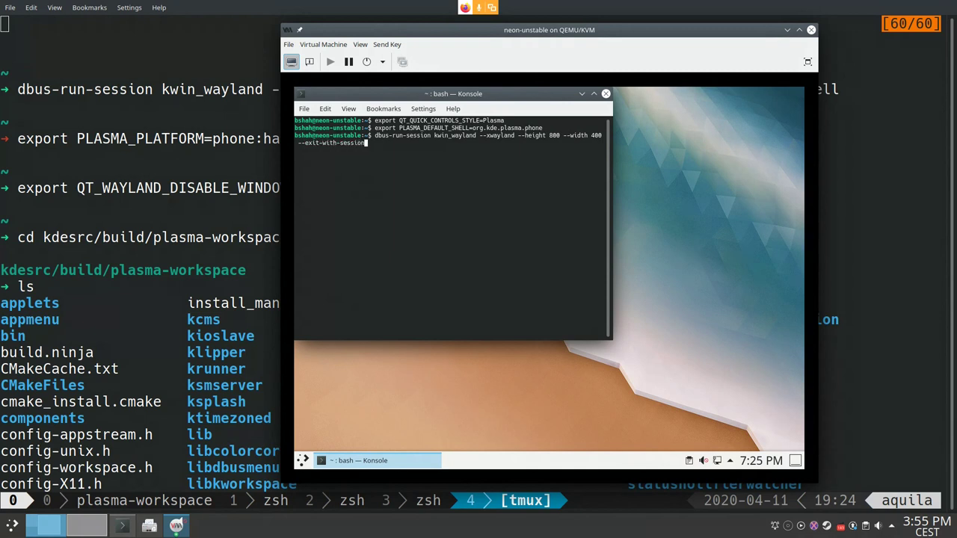
type(" plasmashell")
key("Return")
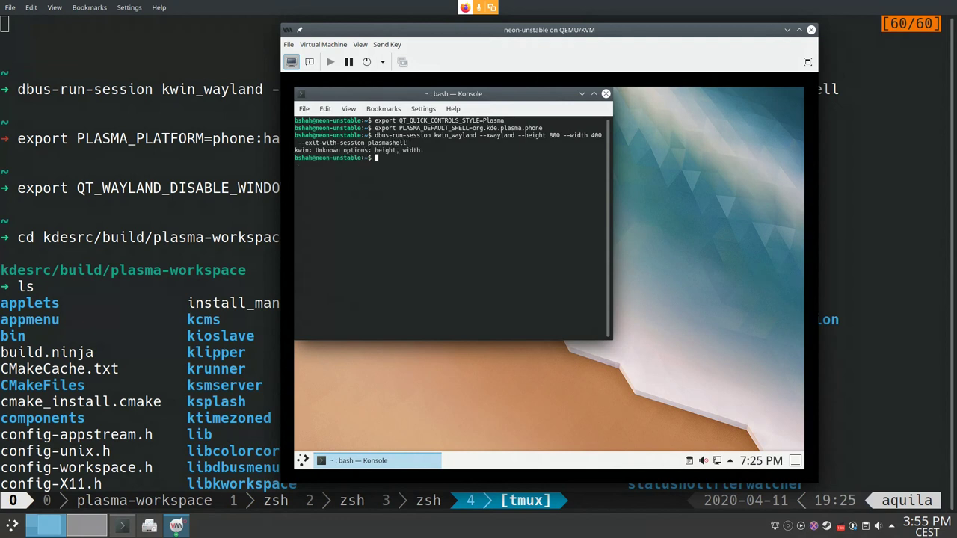
Step: Recall the failed kwin_wayland command, move to its height option, and maximize the terminal
key("Up")
key("Left")
key("Left")
key("Left")
key("Left")
key("Left")
key("Left")
key("Left")
key("Left")
key("Left")
key("Left")
key("Left")
key("Left")
key("Left")
key("Left")
key("Left")
key("Left")
key("Left")
key("Left")
key("Left")
key("Left")
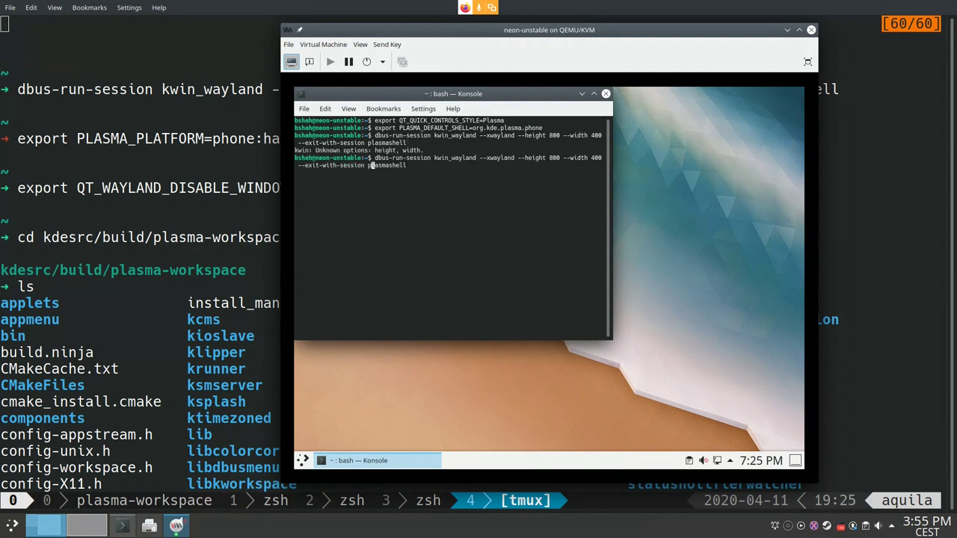
key("Left")
key("Left")
key("Left")
key("Left")
key("Left")
key("Left")
key("Left")
key("Left")
key("Left")
key("Left")
key("Left")
key("Left")
key("Right")
key("Right")
key("Right")
key("Right")
key("Right")
key("Right")
key("Right")
key("Right")
key("Right")
key("Right")
key("Right")
key("Right")
key("Right")
key("Right")
key("Right")
key("Right")
key("Right")
key("Right")
key("Right")
key("Right")
key("Right")
key("Right")
key("Right")
key("Right")
key("Right")
key("Right")
key("Right")
key("Right")
key("Right")
key("Right")
key("Right")
key("Right")
key("Right")
key("Right")
key("Right")
key("Left")
key("Left")
key("Left")
key("Left")
key("Left")
key("Left")
key("Left")
key("Left")
key("Left")
key("Left")
key("Left")
key("Left")
key("Left")
key("Left")
key("Left")
key("Left")
key("Left")
key("Left")
key("Left")
key("Left")
left_click(594, 94)
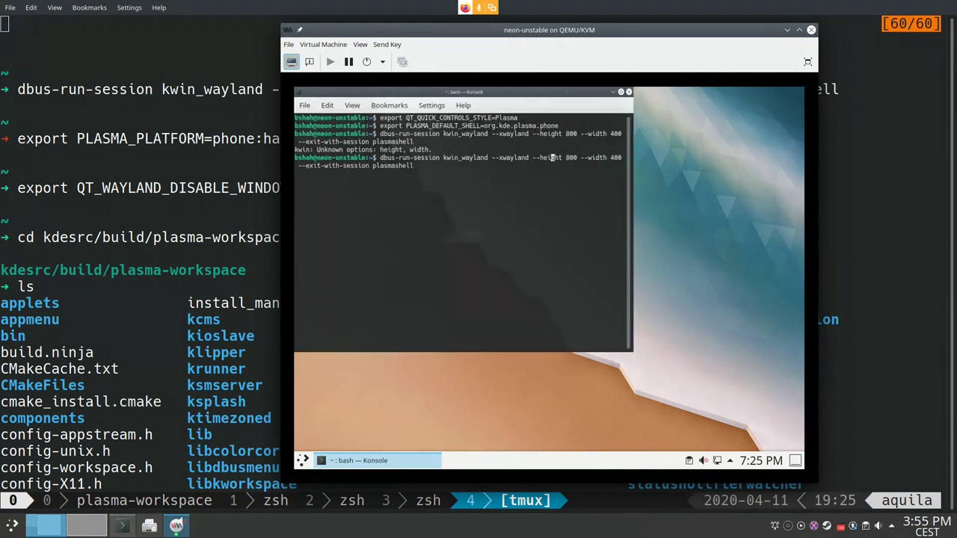
Step: Install kwin-wayland-backend-x11 with sudo apt, then recall the kwin_wayland launch command
key("ctrl+c")
type("kwin")
key("BackSpace")
key("BackSpace")
key("BackSpace")
key("BackSpace")
type("sudo ")
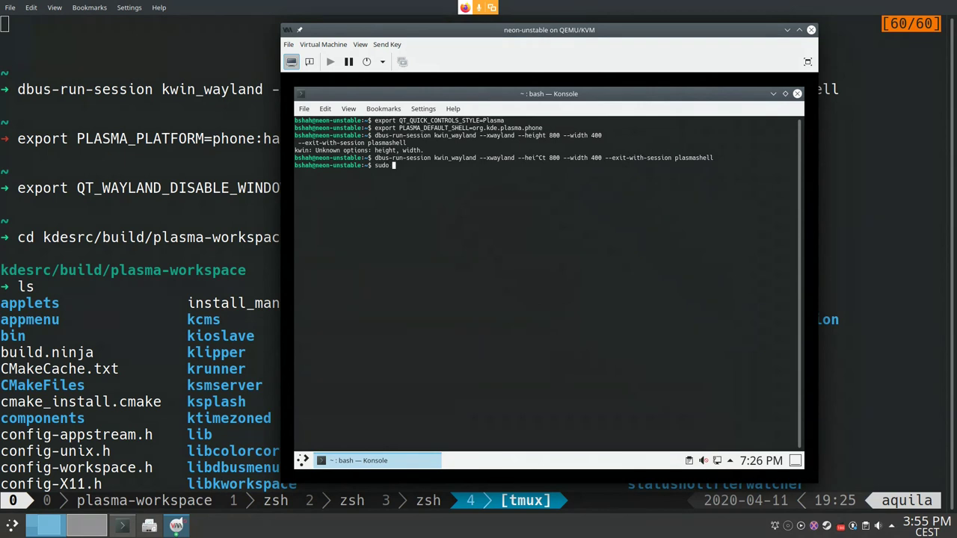
type("apt install kwi")
type("n_")
type("wayland")
type("5-5-5-")
key("ctrl+plus")
key("ctrl+plus")
key("ctrl+plus")
key("BackSpace")
key("BackSpace")
key("BackSpace")
key("BackSpace")
key("BackSpace")
key("BackSpace")
type("-backend-")
key("Tab")
key("Tab")
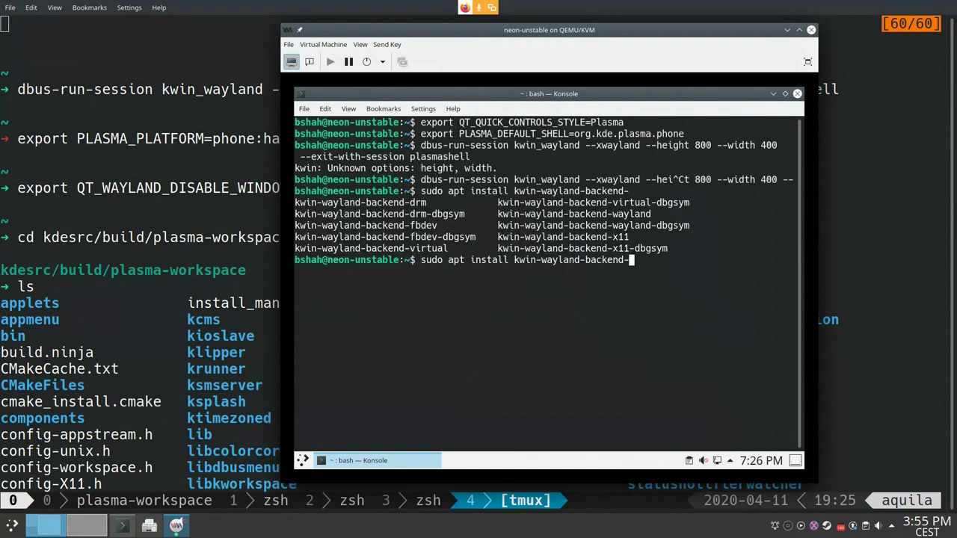
type("x11")
key("Return")
key("Return")
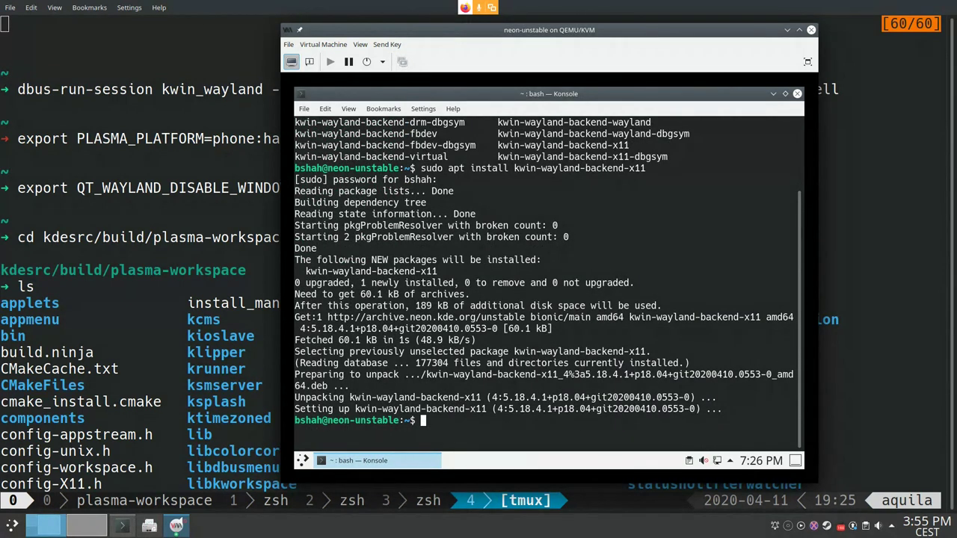
key("Up")
key("Up")
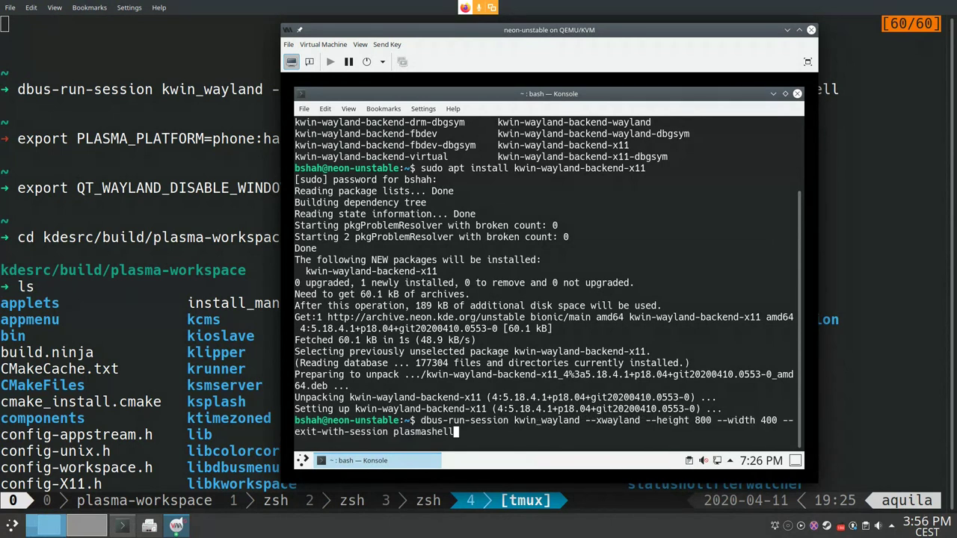
key("Return")
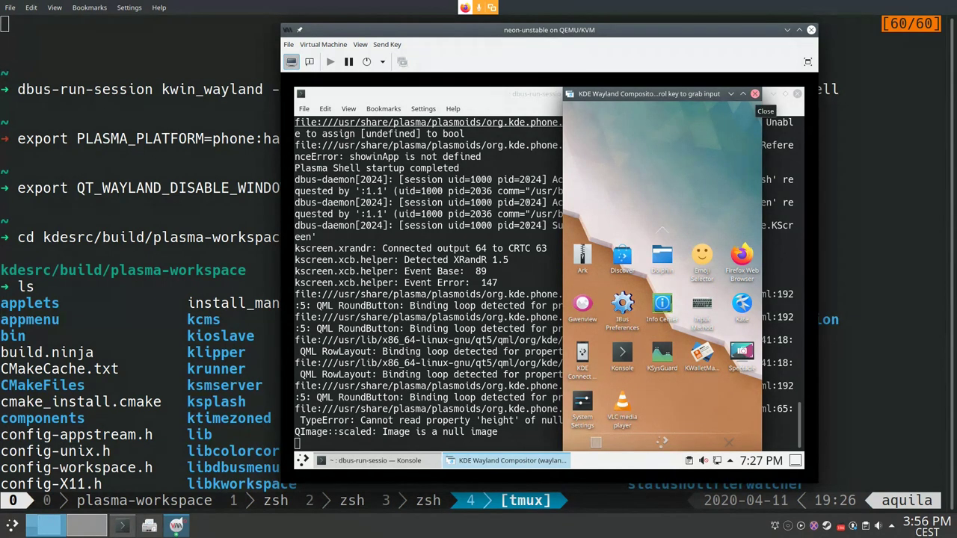
left_click(755, 93)
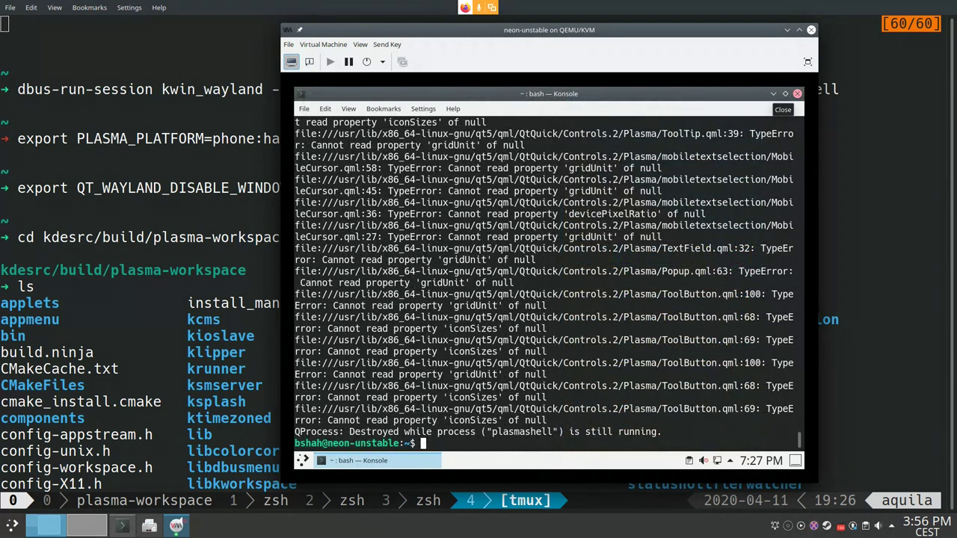
left_click(303, 460)
left_click(507, 424)
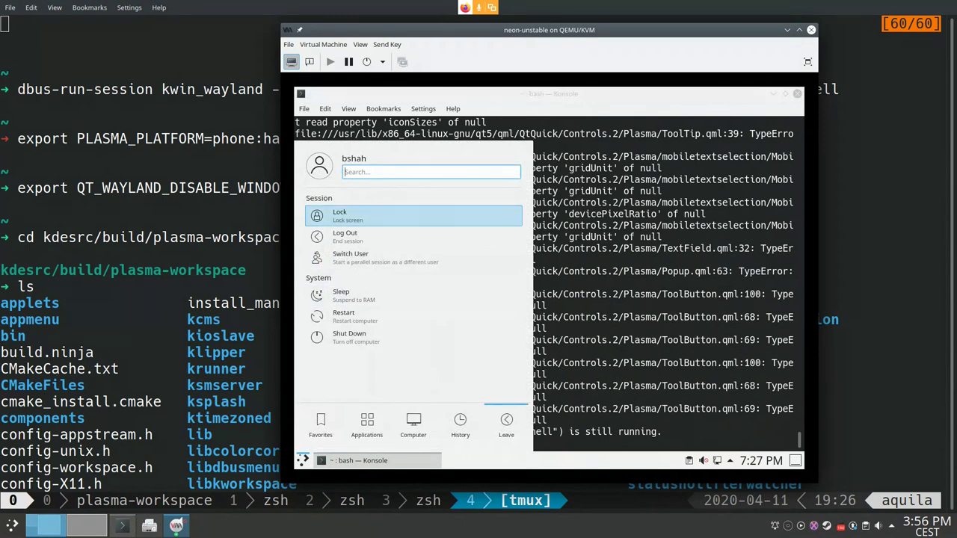
left_click(344, 237)
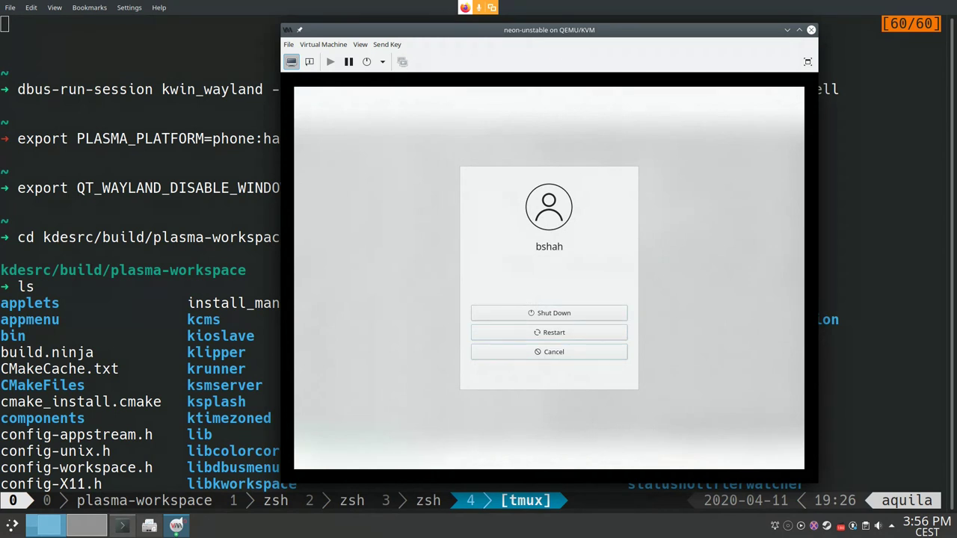
key("Escape")
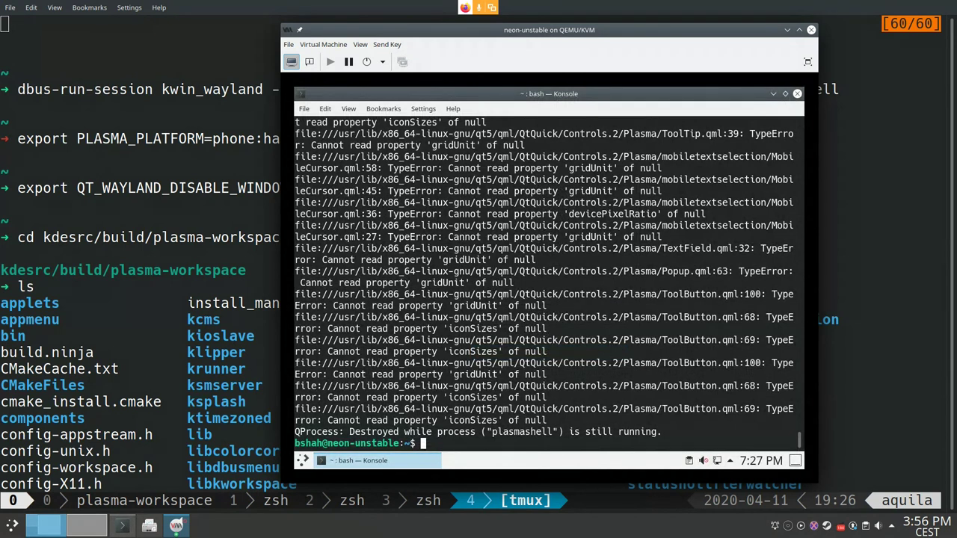
Step: Try moving /etc/xdg/kdeglobals into the home folder with mv
type("mv /etc/xdg/kde")
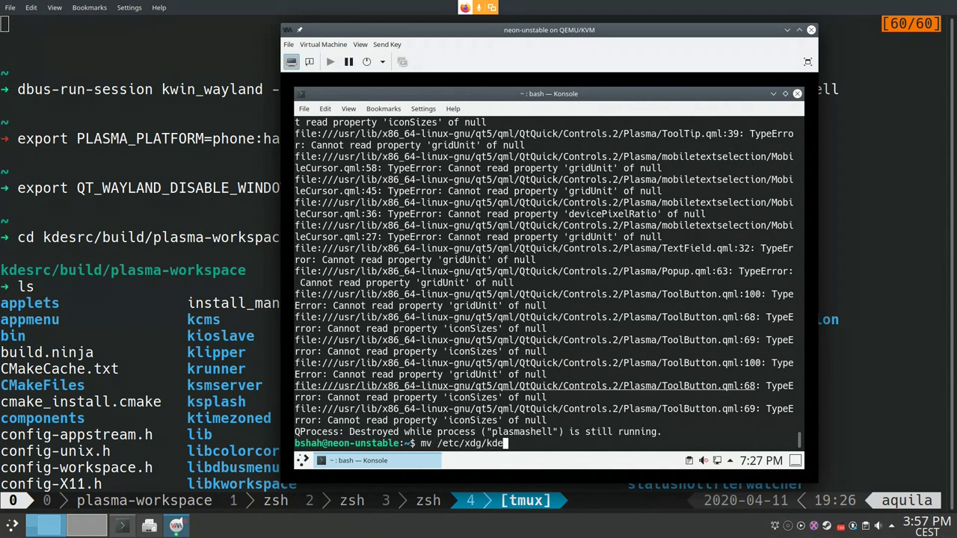
key("Tab")
type(".")
key("Return")
Step: Re-run the kdeglobals move with sudo, then choose Log Out from the launcher
key("Up")
key("Home")
type("sidp")
key("BackSpace")
key("BackSpace")
key("BackSpace")
type("udo")
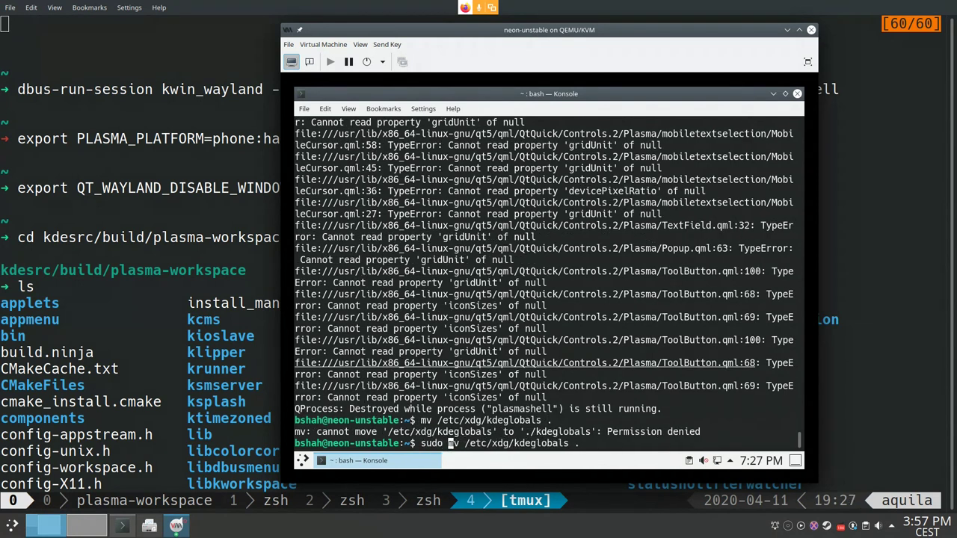
key("Return")
left_click(303, 461)
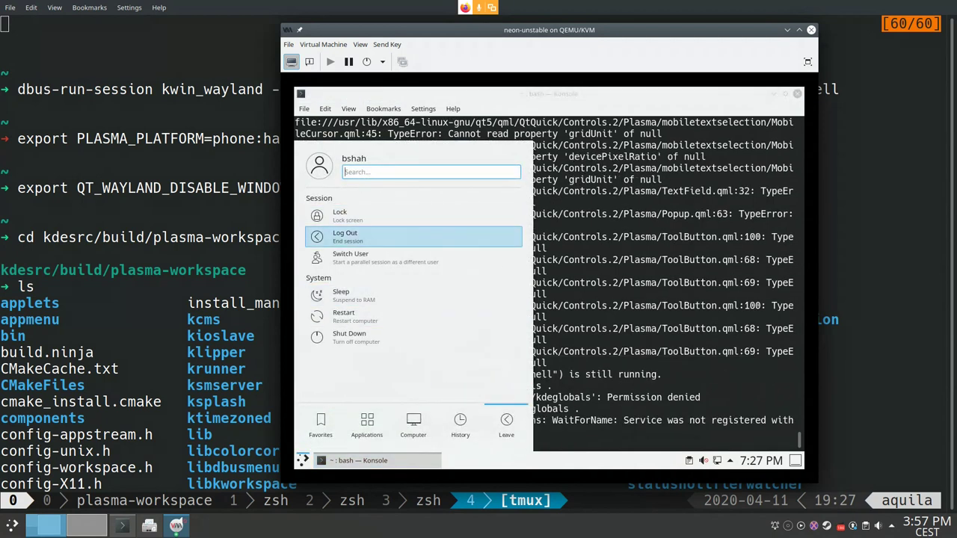
key("Escape")
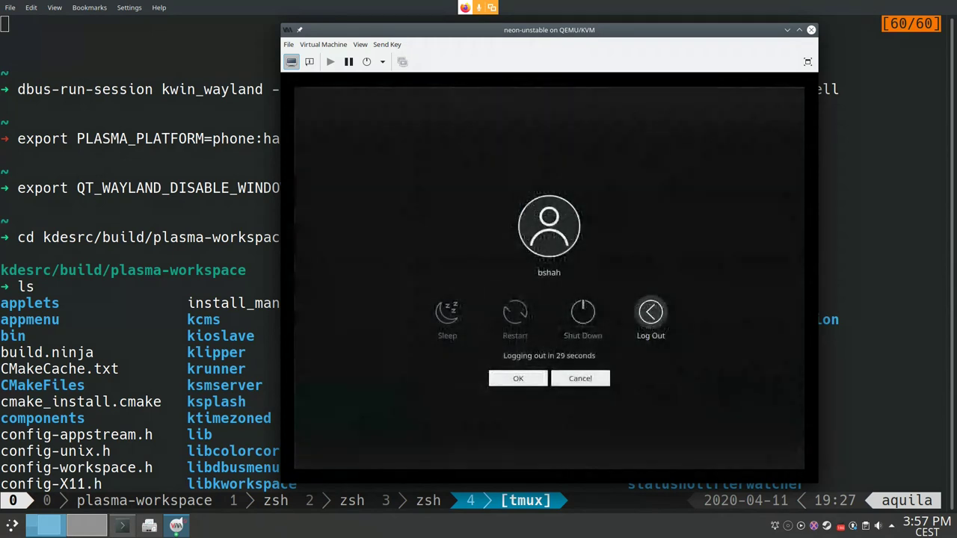
Step: Confirm the logout and look through the View and Send Key menus
key("Return")
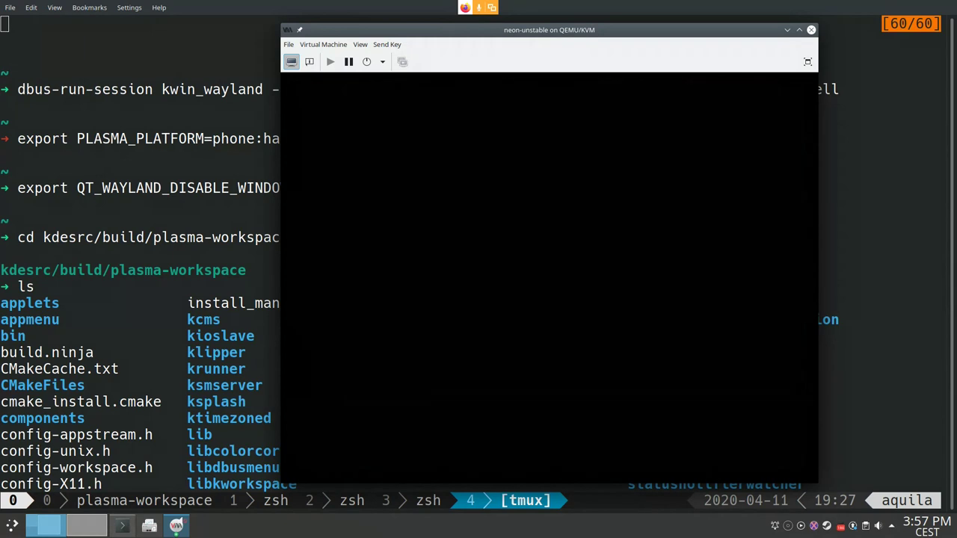
left_click(323, 44)
mouse_move(386, 44)
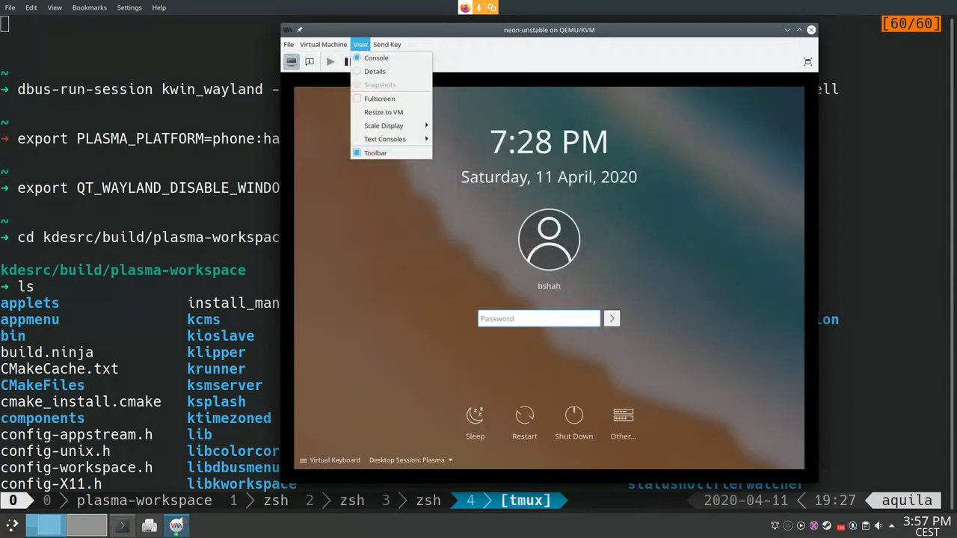
left_click(376, 57)
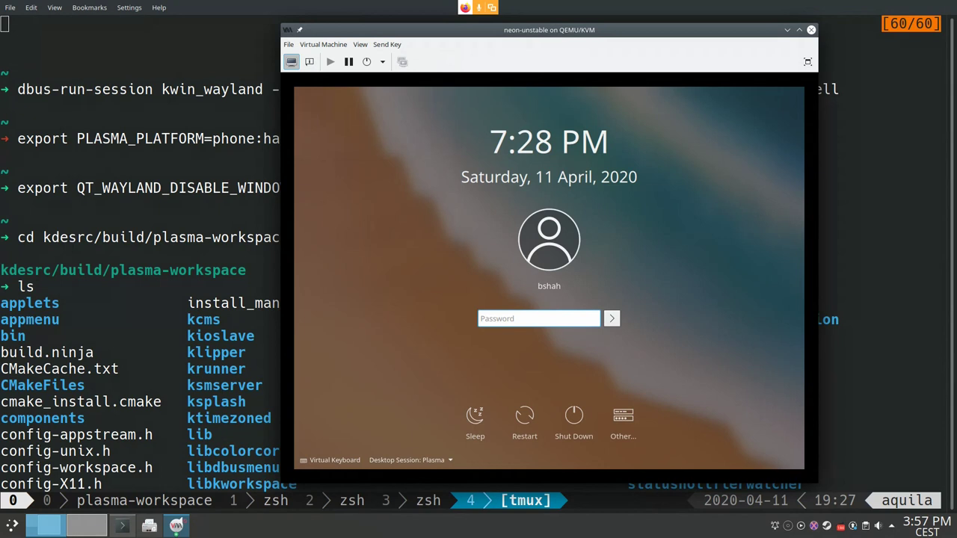
left_click(323, 44)
mouse_move(387, 44)
key("Escape")
Step: Send Ctrl+Alt+F2 to the guest and enter the login name on tty2
key("alt+s")
key("Down")
key("Down")
key("Down")
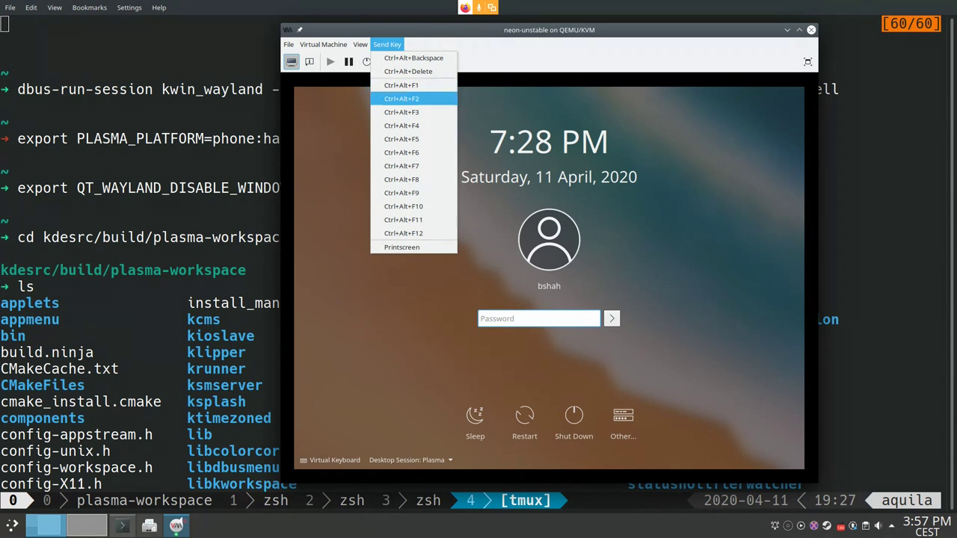
key("Return")
type("pss")
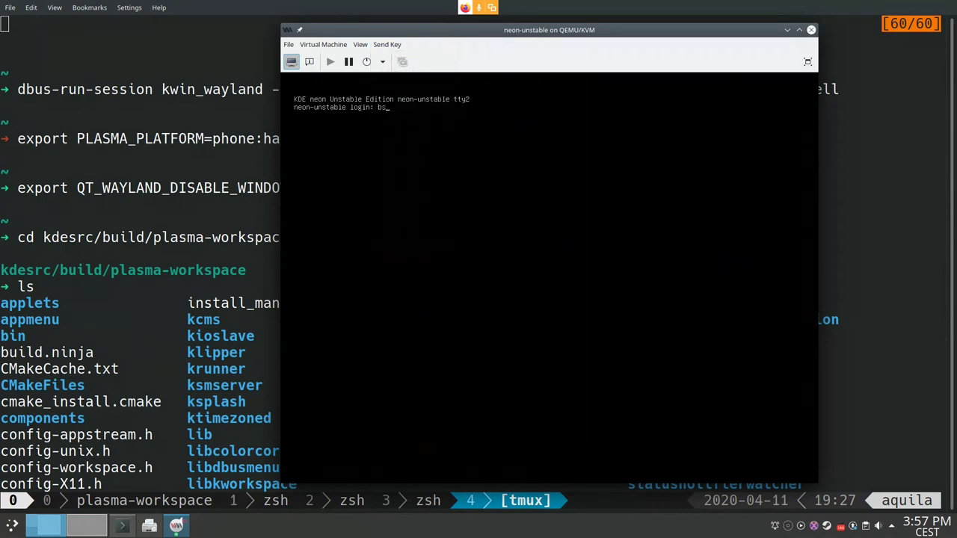
key("BackSpace")
key("BackSpace")
type("shah")
key("Return")
Step: Enter the password, run sudo mv kdeglobals /etc/xdg/, and leave the console
type("ls")
key("Return")
type("sudo mv")
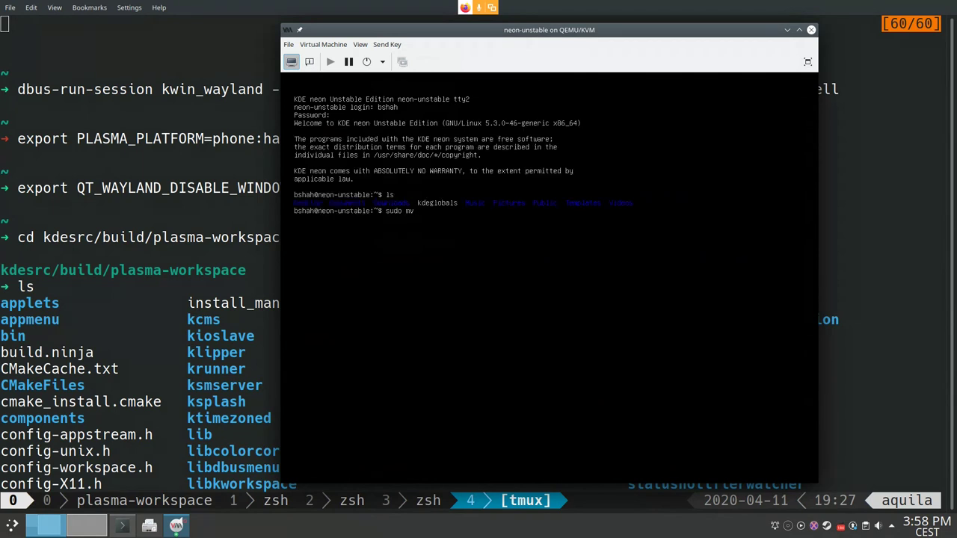
type(" kdeglobals /etc/xdg/")
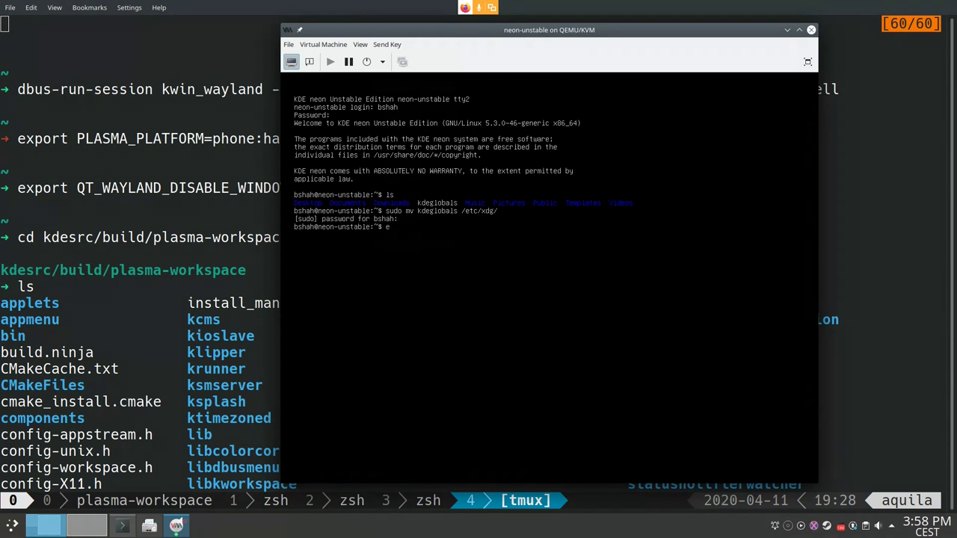
type("t")
key("Return")
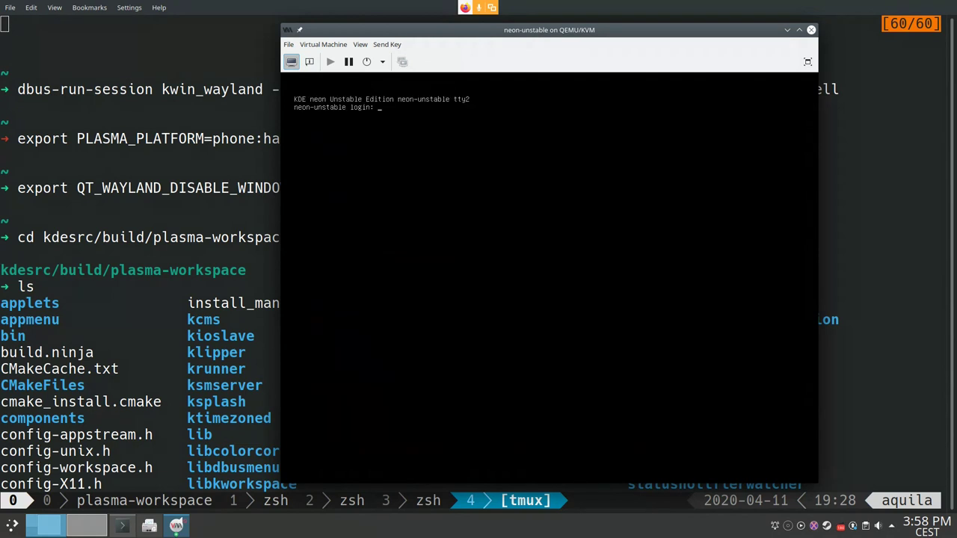
Step: Send Ctrl+Alt+F1 and log into the Plasma Mobile (Wayland) session with the account password
left_click(360, 44)
left_click(404, 85)
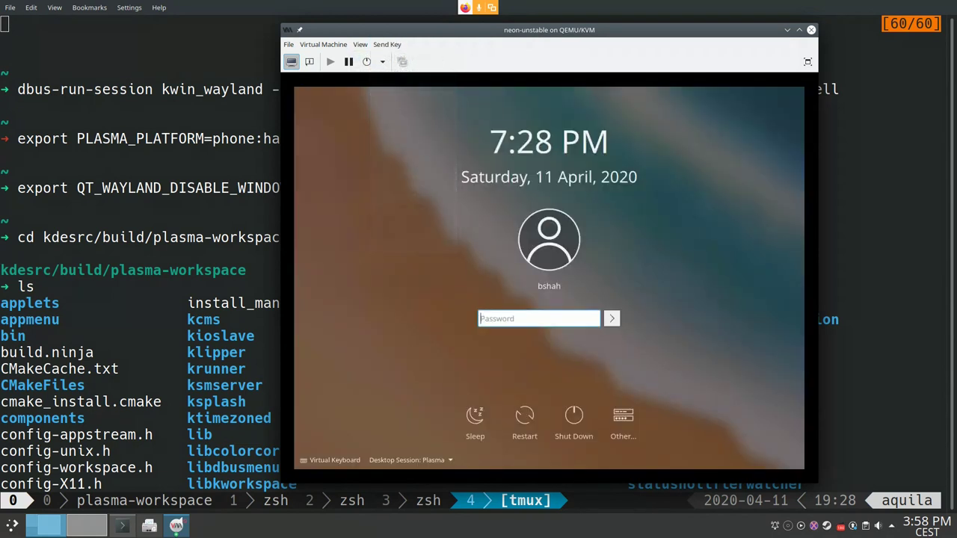
left_click(410, 459)
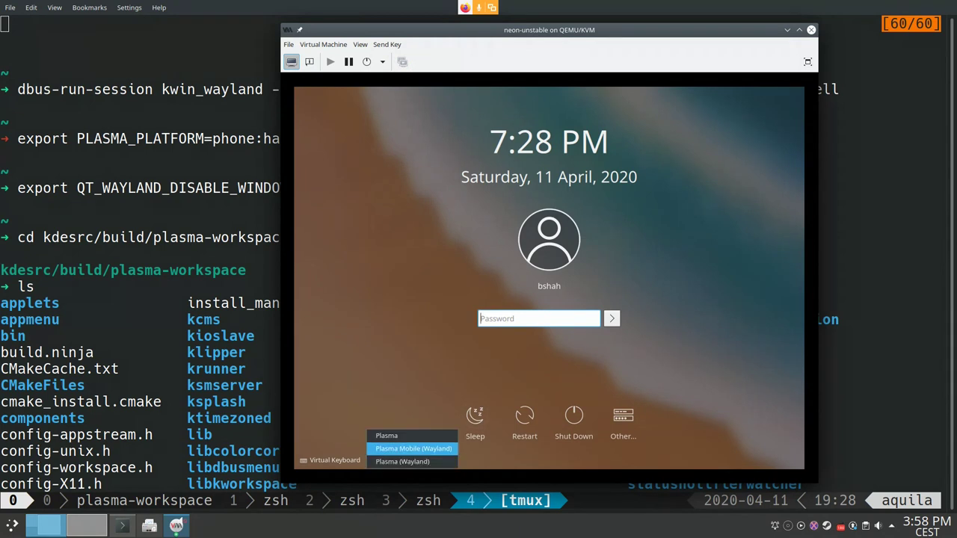
left_click(414, 449)
key("Return")
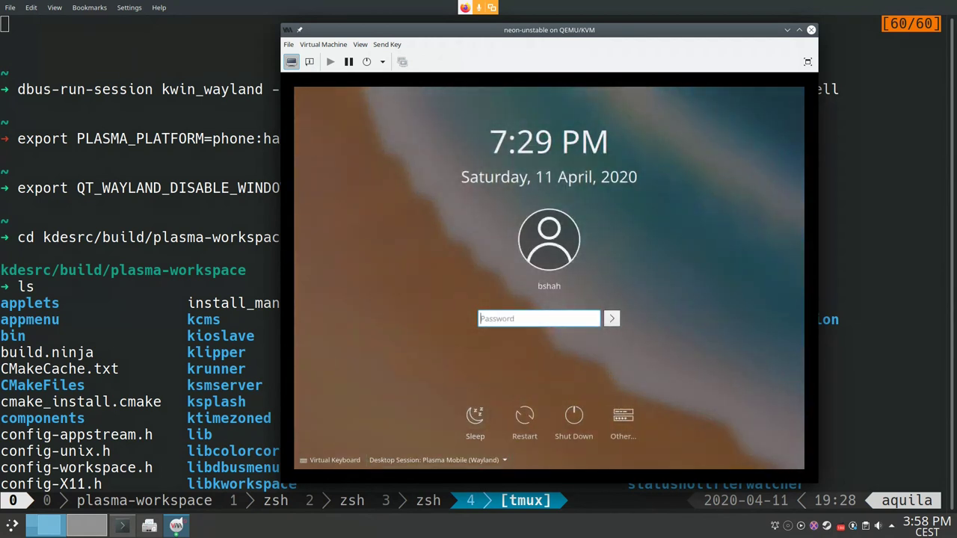
type("1234")
key("Return")
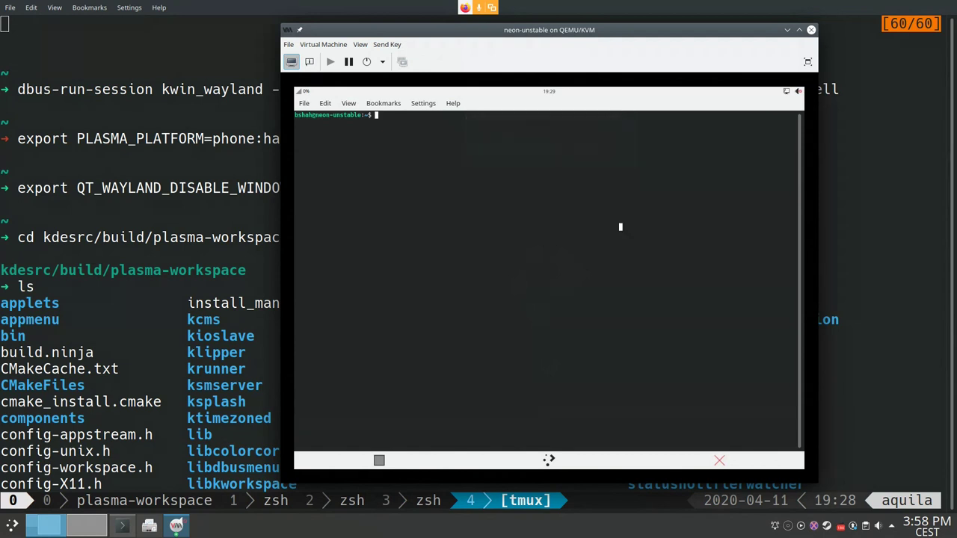
Step: Open Konsole from the app drawer, run sudo apt install kirigami-gallery, and return home
left_click(548, 458)
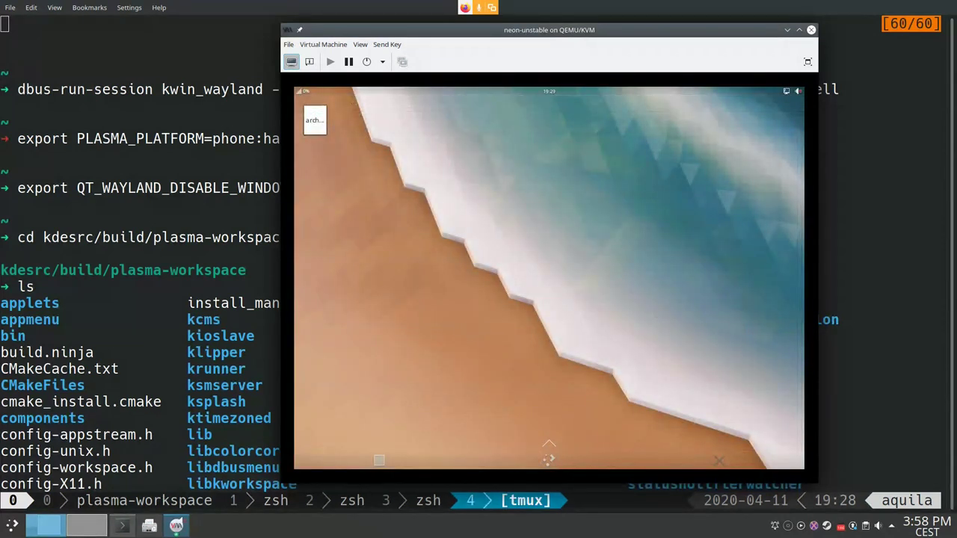
left_click_drag(549, 446, 549, 333)
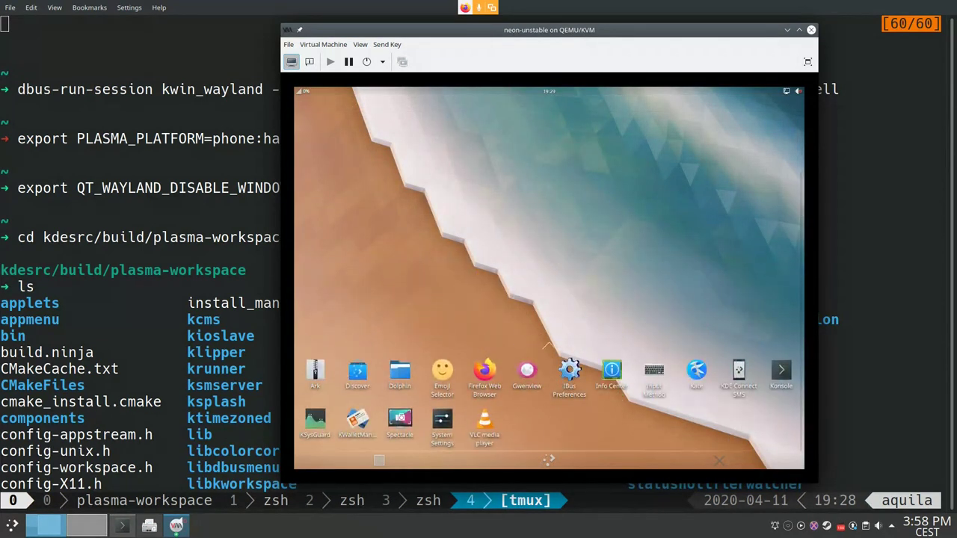
left_click(781, 370)
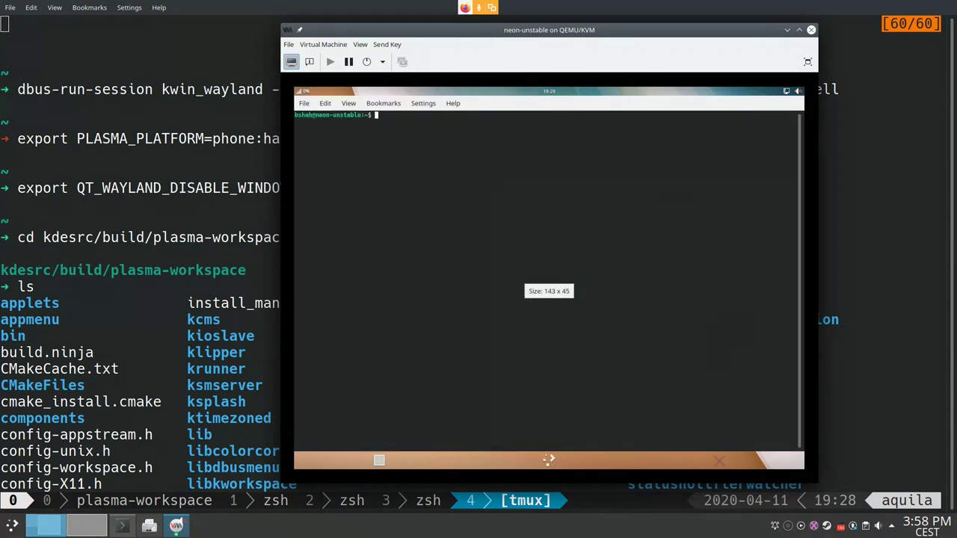
type("sudo apt")
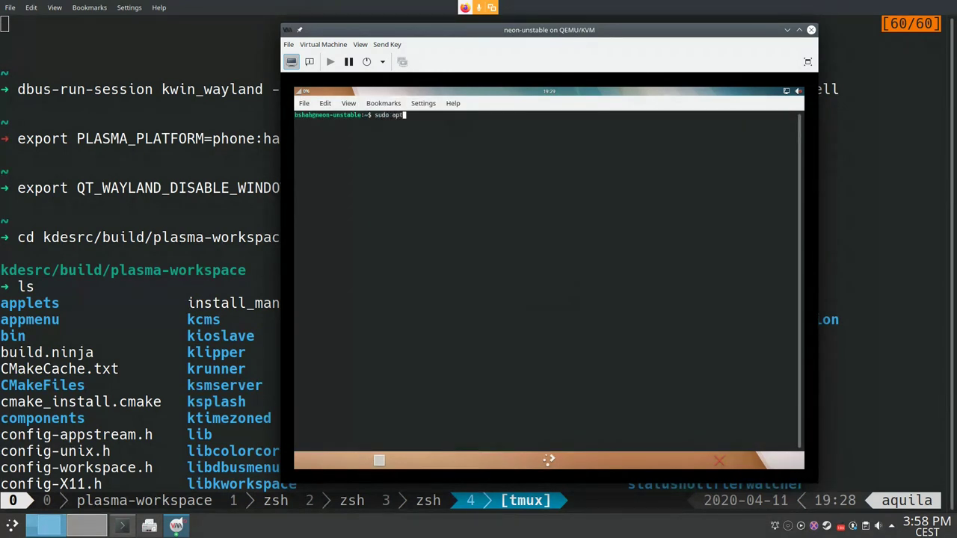
type(" install kirigami-gallery")
key("Return")
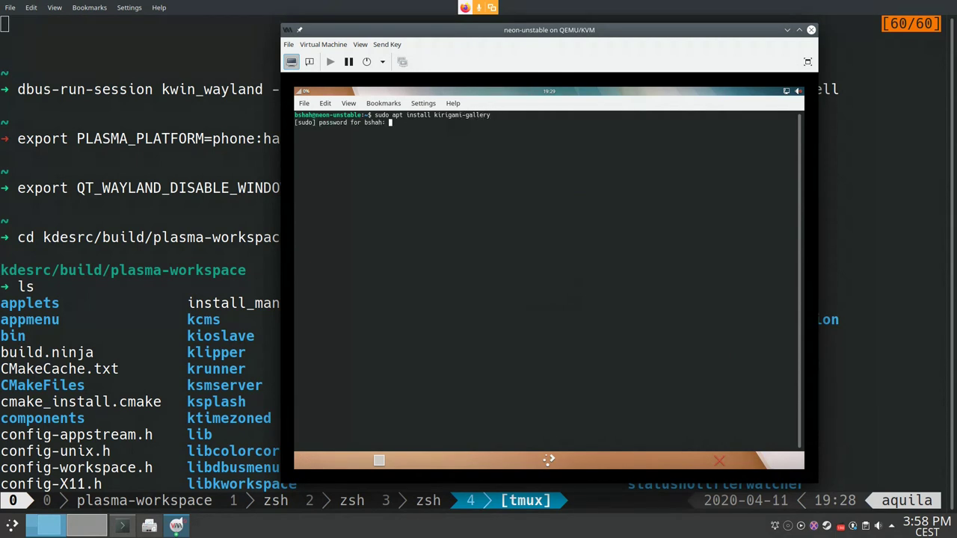
key("Return")
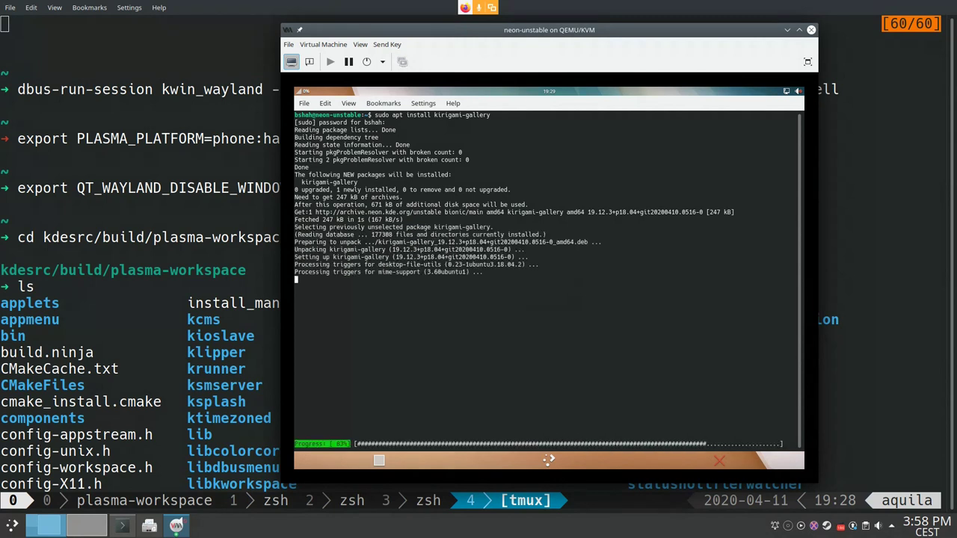
left_click(548, 460)
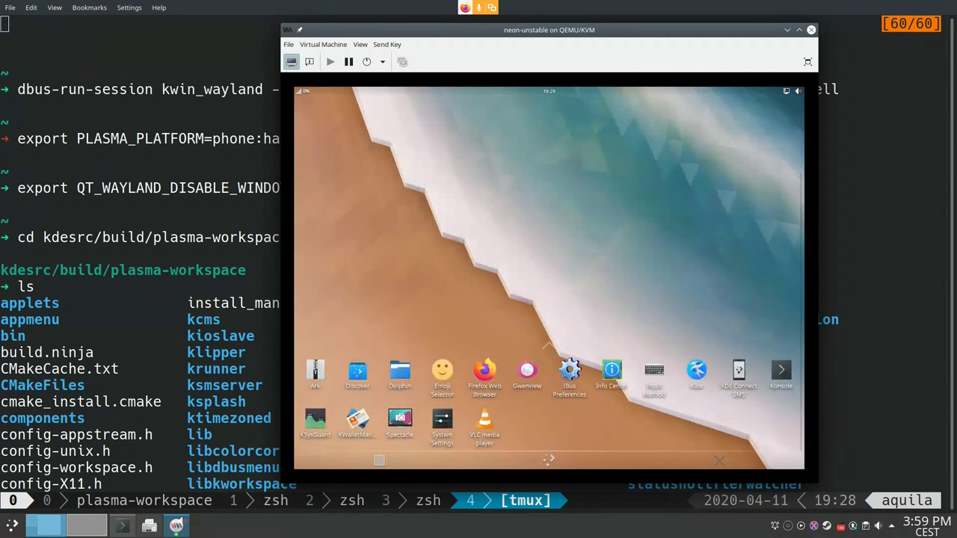
Step: Rebuild the app cache with kbuildsycoca5 in a new terminal, then exit it
key("ctrl+alt+t")
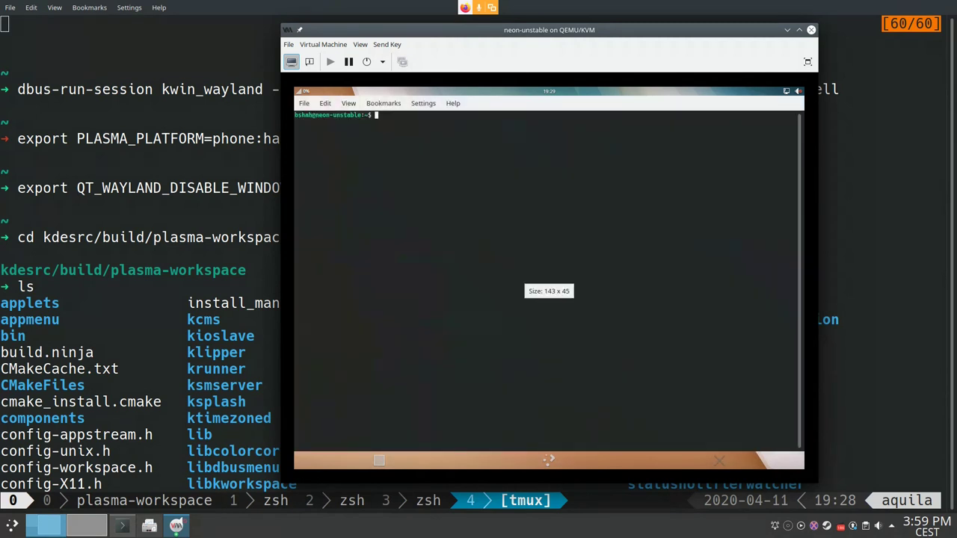
type("kb")
key("Tab")
key("Return")
type("ex")
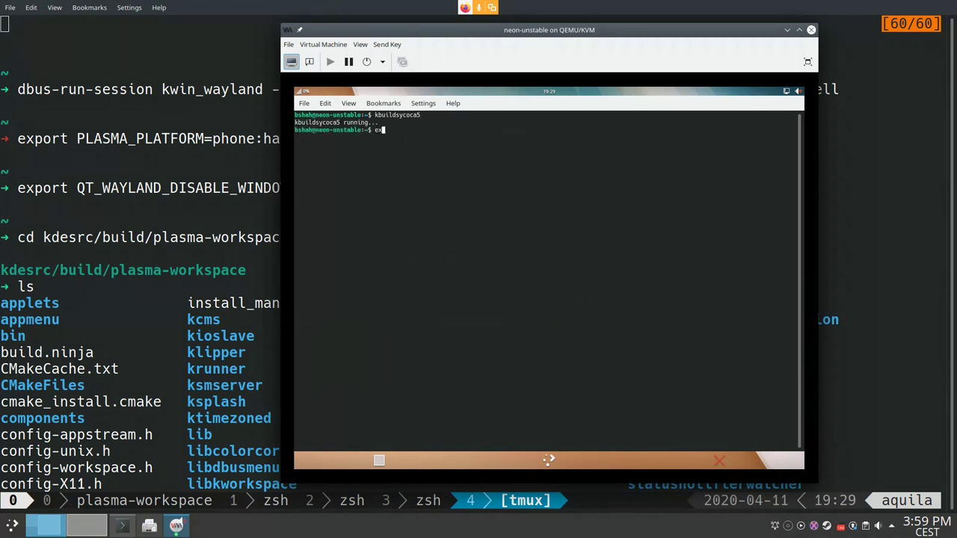
type("it")
key("Return")
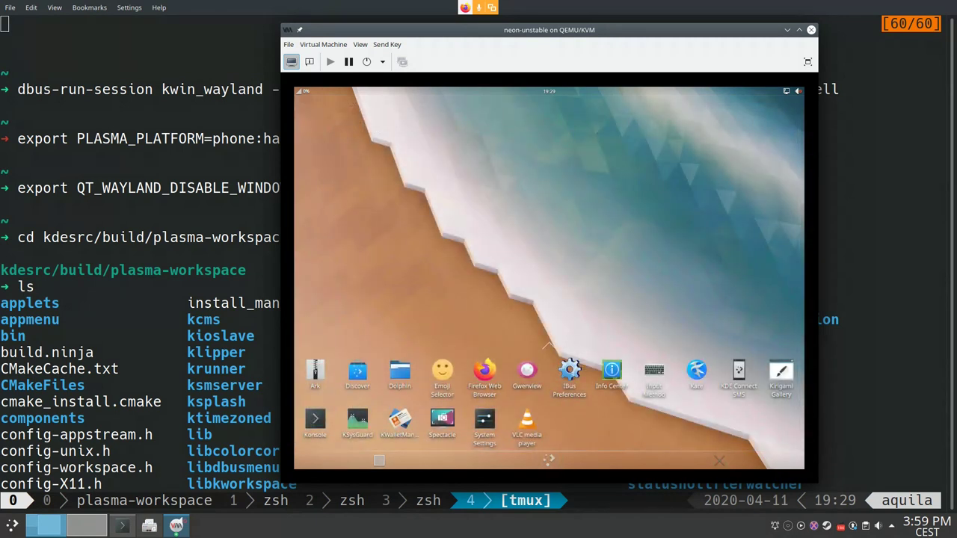
Step: Try Kirigami Gallery from the home screen, then open a fresh terminal instead
left_click(781, 372)
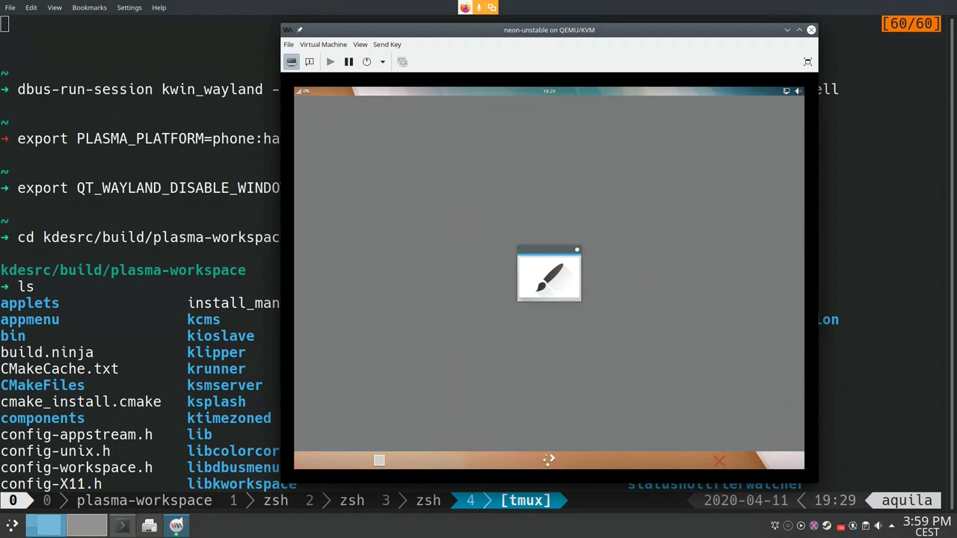
left_click(548, 459)
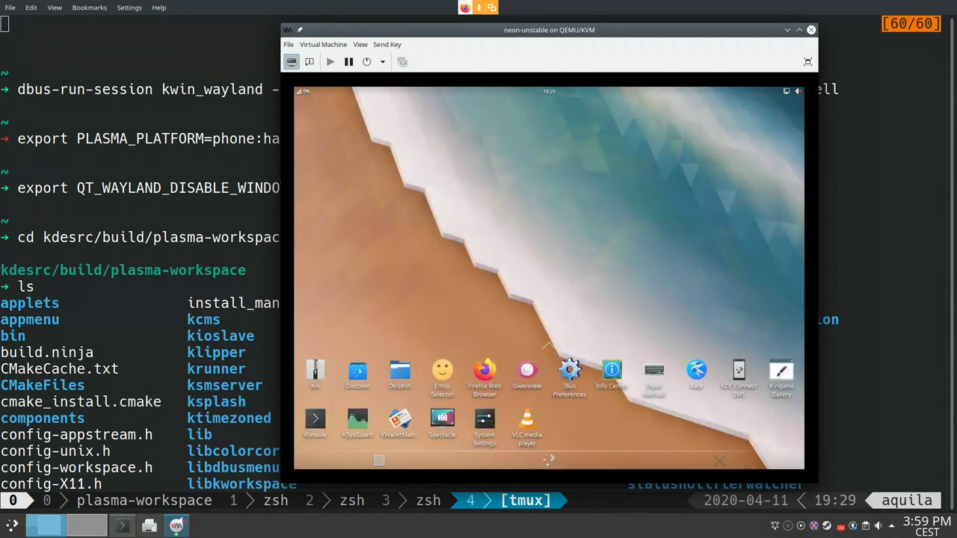
left_click(314, 419)
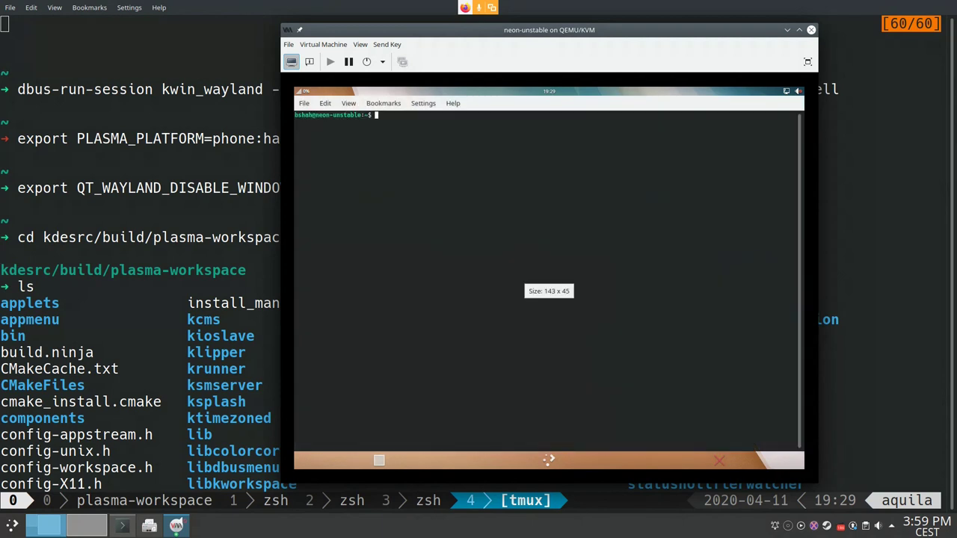
type("k")
key("BackSpace")
left_click(548, 460)
left_click(549, 460)
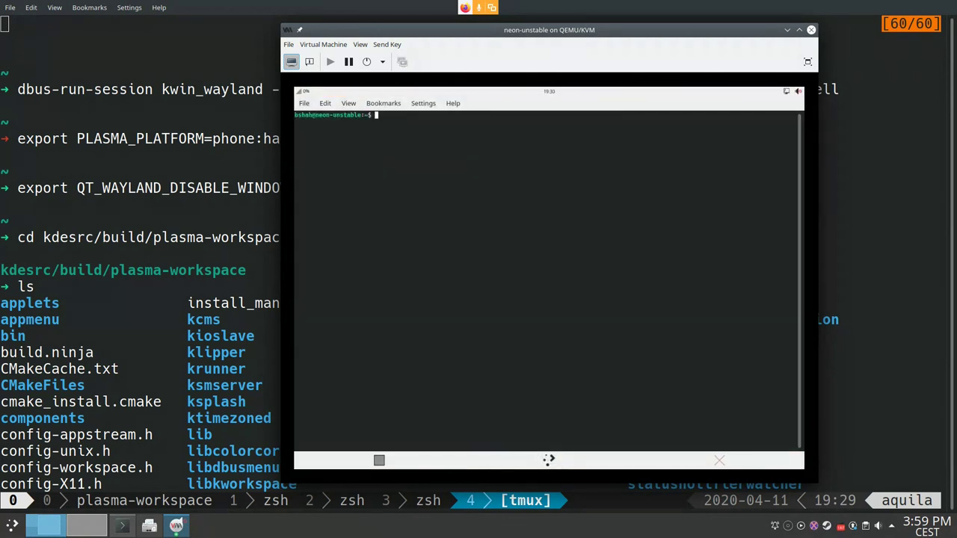
Step: Run kirigami2gallery, install qml-module-org-kde-kitemmodels with sudo apt, and relaunch kirigami2gallery
type("kirigami2gallery")
key("Return")
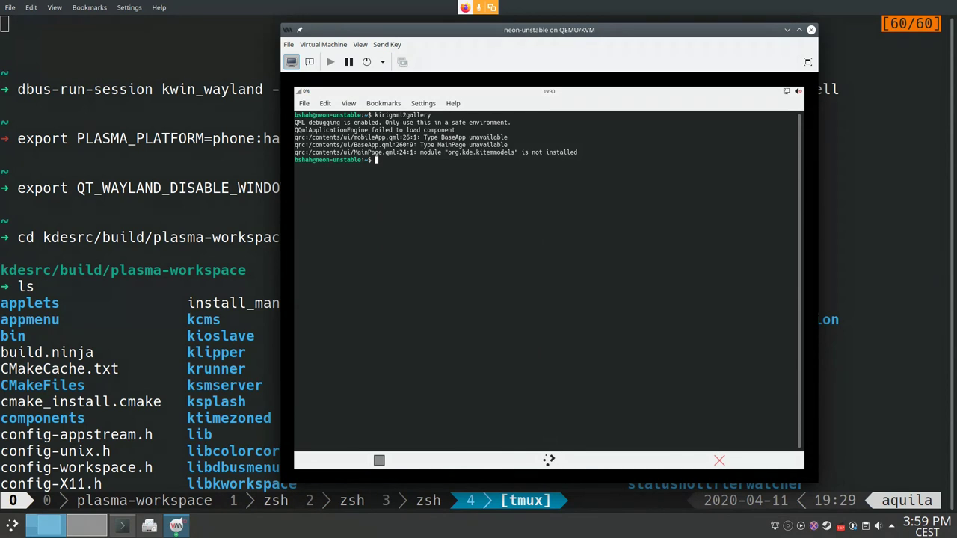
type("sudo apt")
key("ctrl+plus")
key("ctrl+plus")
key("ctrl+plus")
key("ctrl+plus")
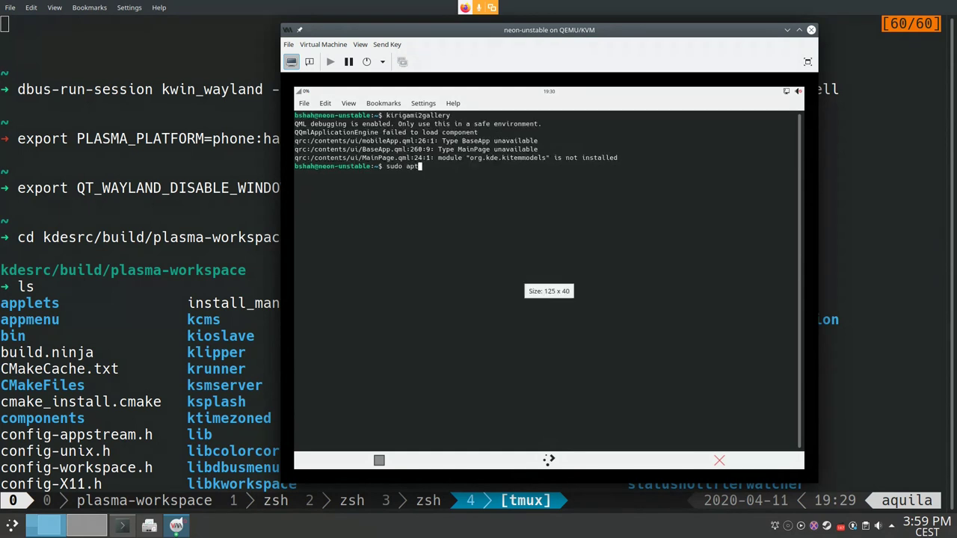
type("i")
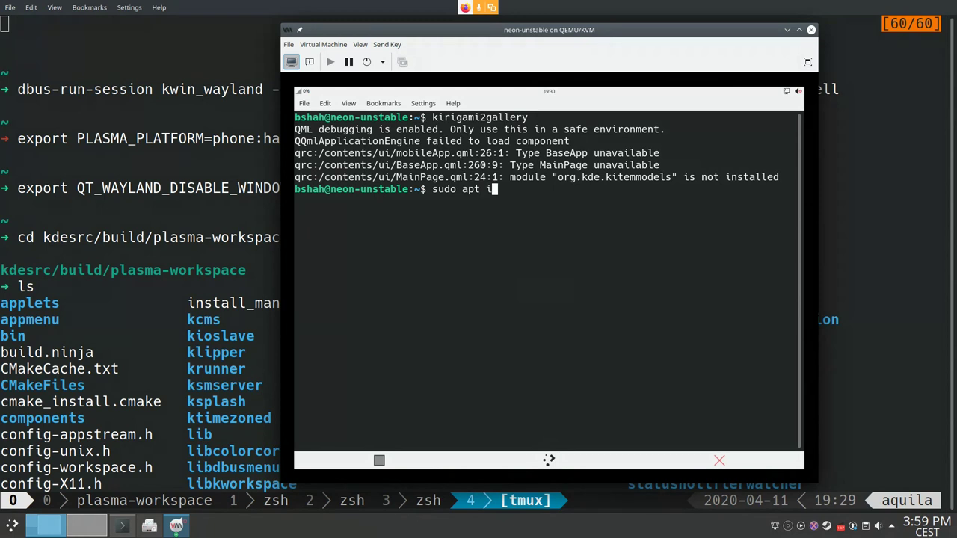
type("nstall qml-module-org-kde")
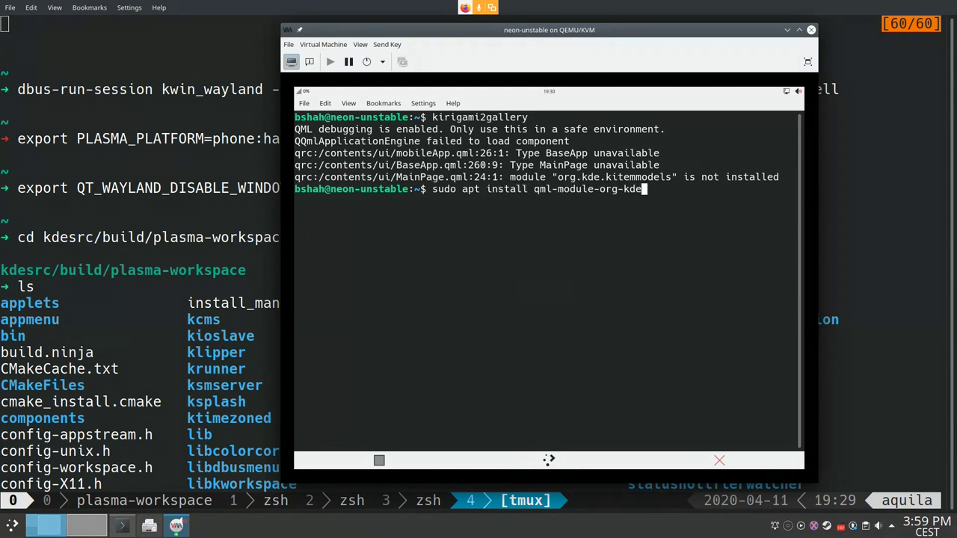
type("-kitemmodels")
key("Return")
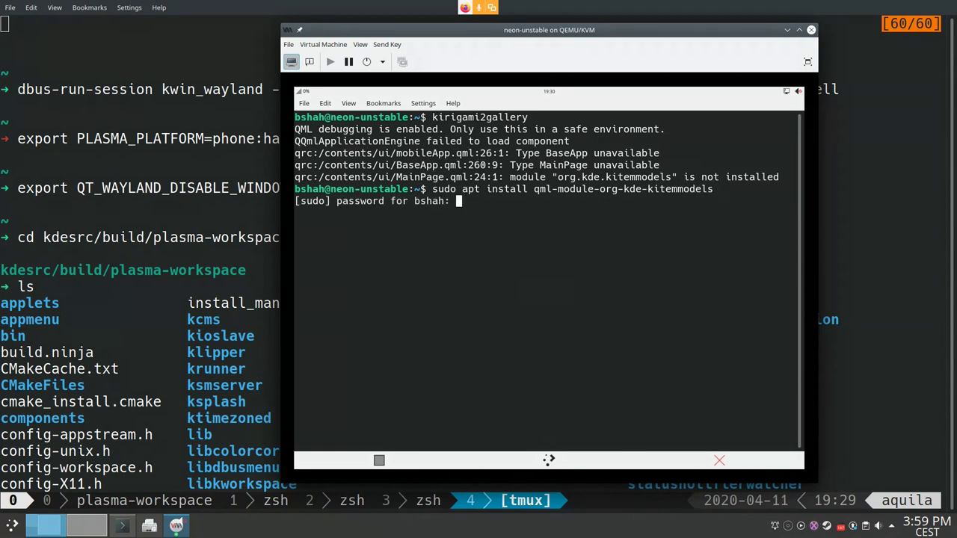
key("Return")
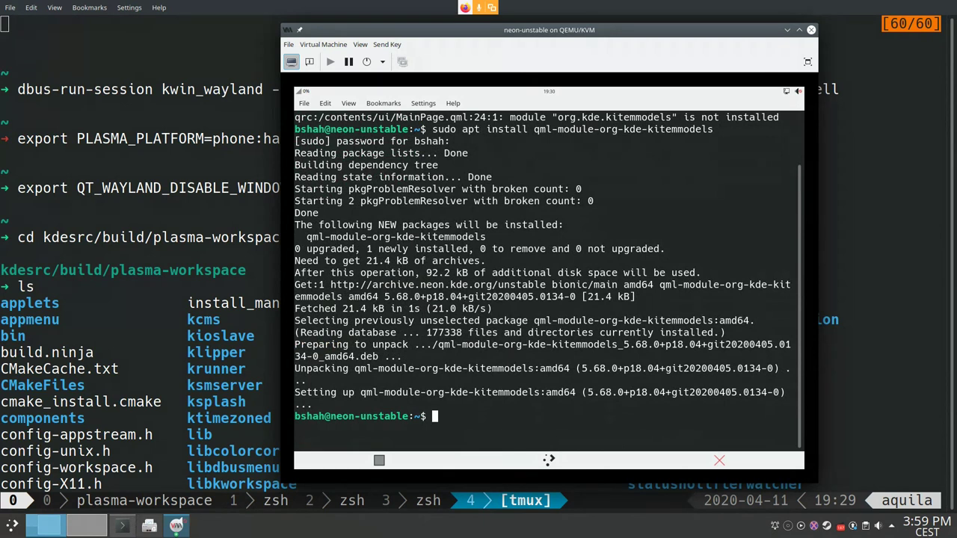
type("kirigami2gallery")
key("Return")
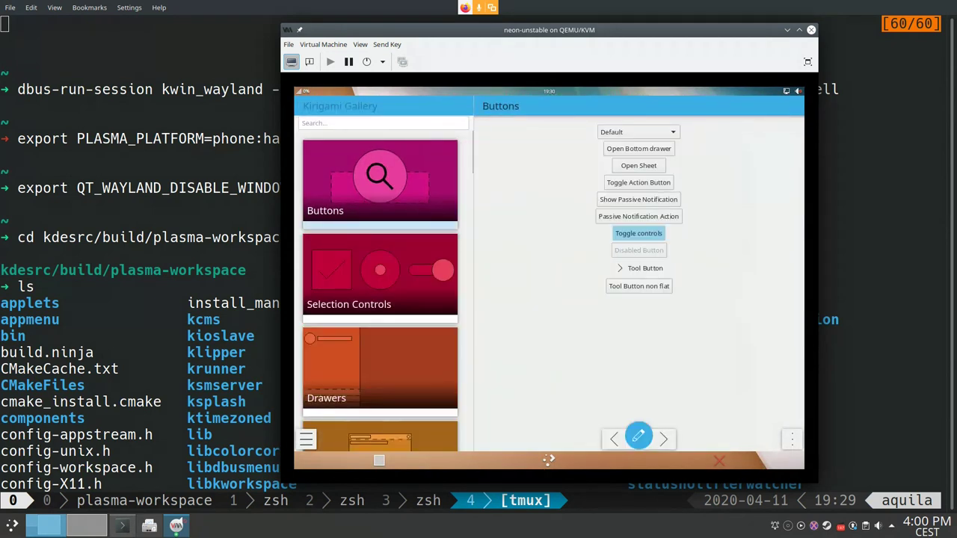
Step: Browse the Kirigami Gallery cards down to the Drawers page, quit it, and return to the homescreen
scroll(380, 292, "down", 15)
scroll(380, 291, "down", 10)
scroll(380, 291, "up", 8)
scroll(379, 291, "up", 20)
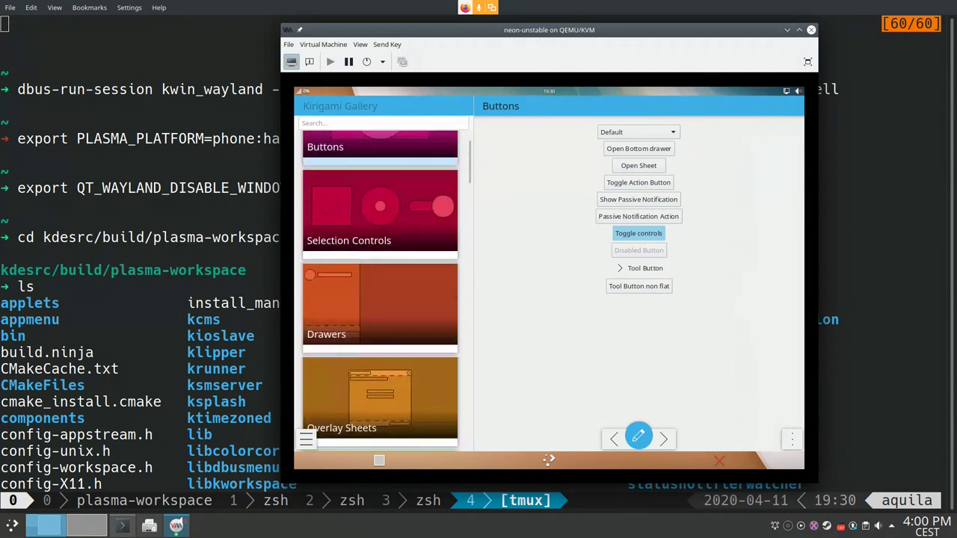
scroll(380, 292, "up", 2)
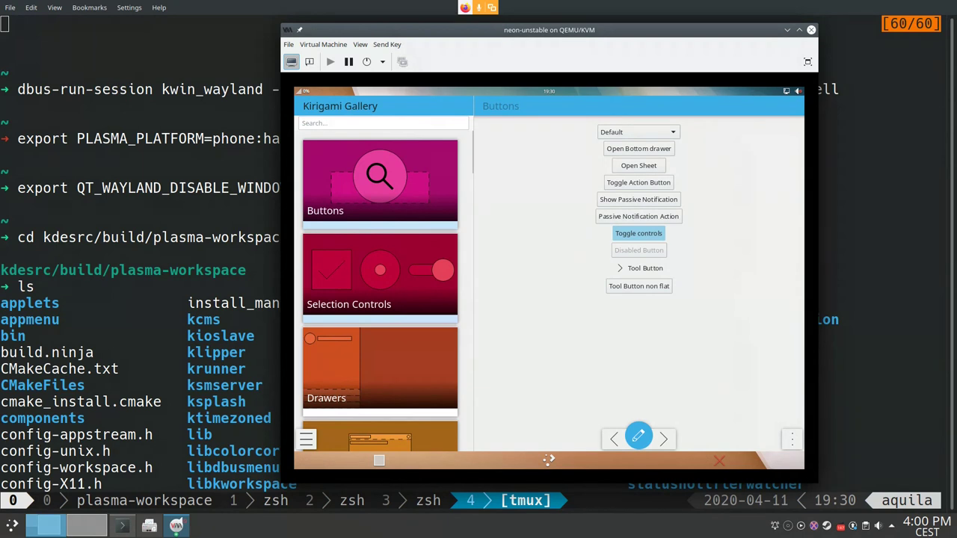
key("Down")
key("Down")
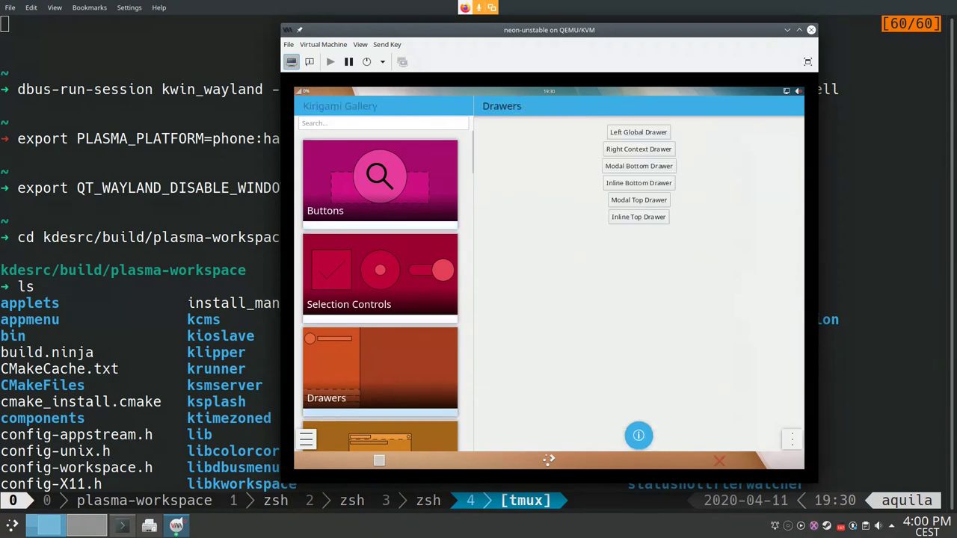
key("ctrl+q")
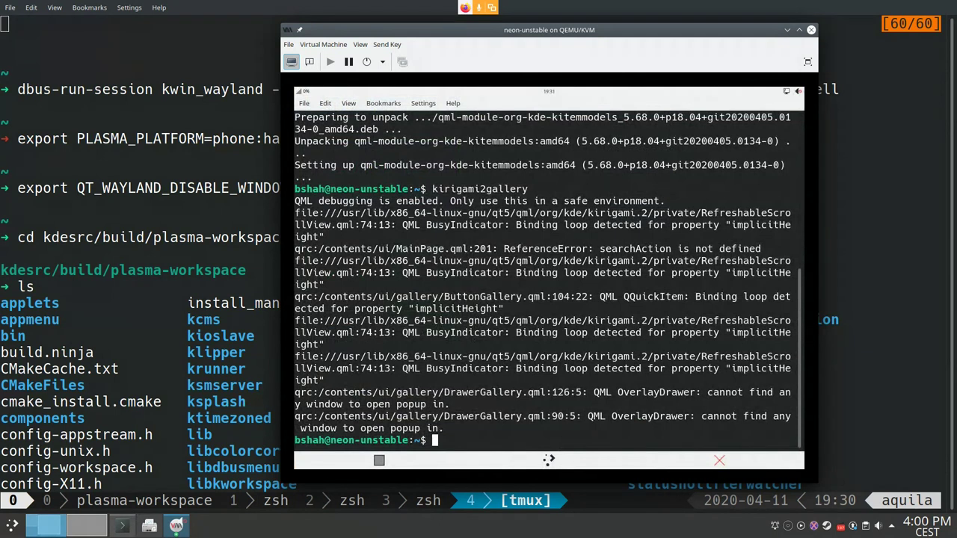
left_click(379, 460)
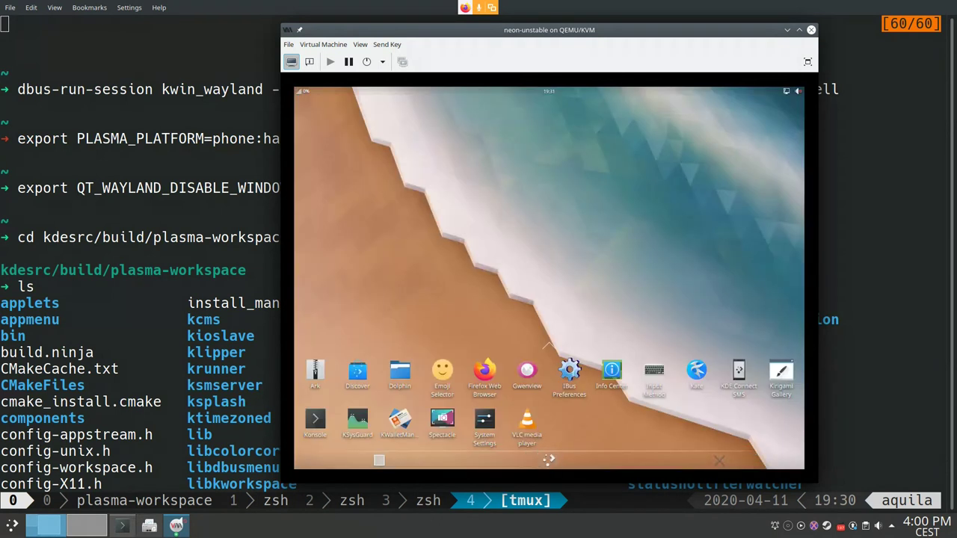
Step: Bring the terminal back from the homescreen and exit the Konsole session
right_click(548, 460)
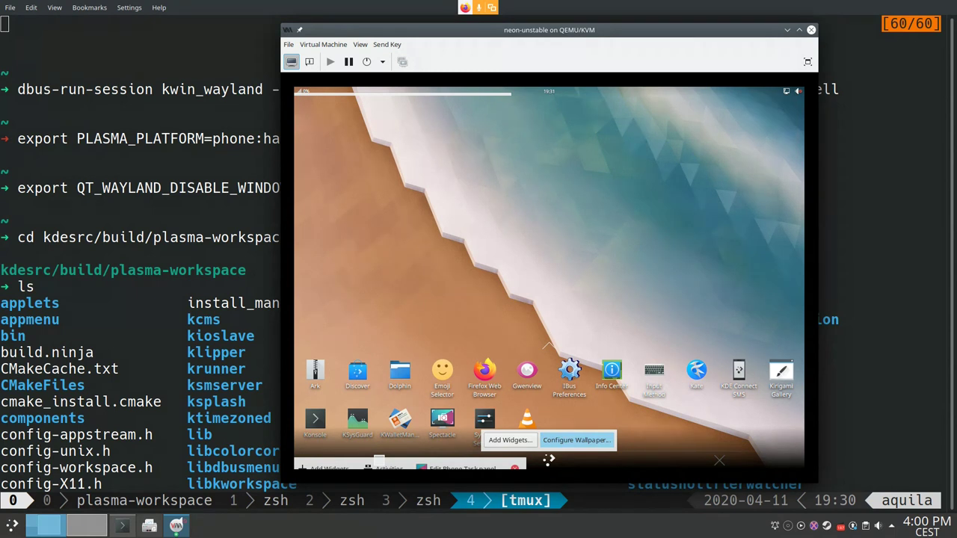
left_click(548, 460)
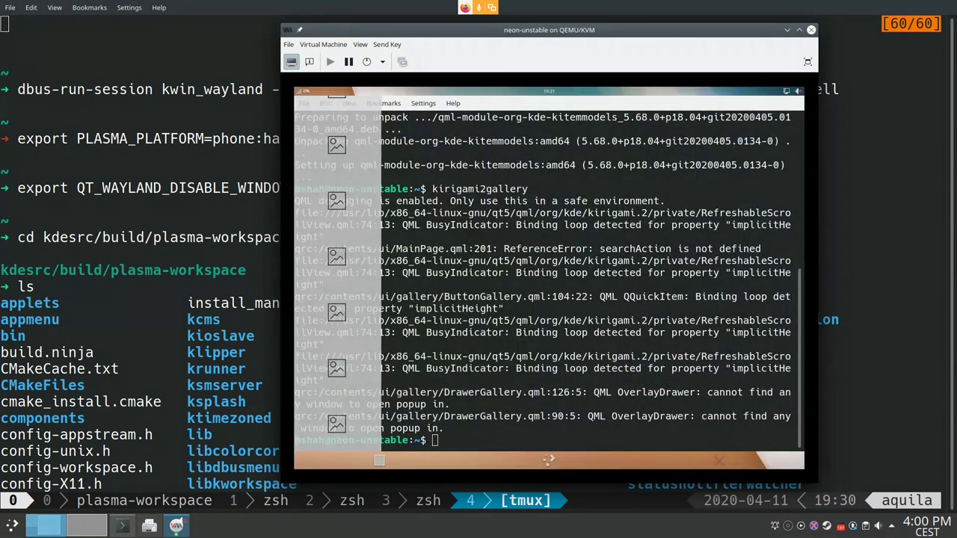
type("exit")
key("Return")
Step: Collapse the app grid, check and dismiss the quick-settings panel, then close the VM window
left_click(548, 458)
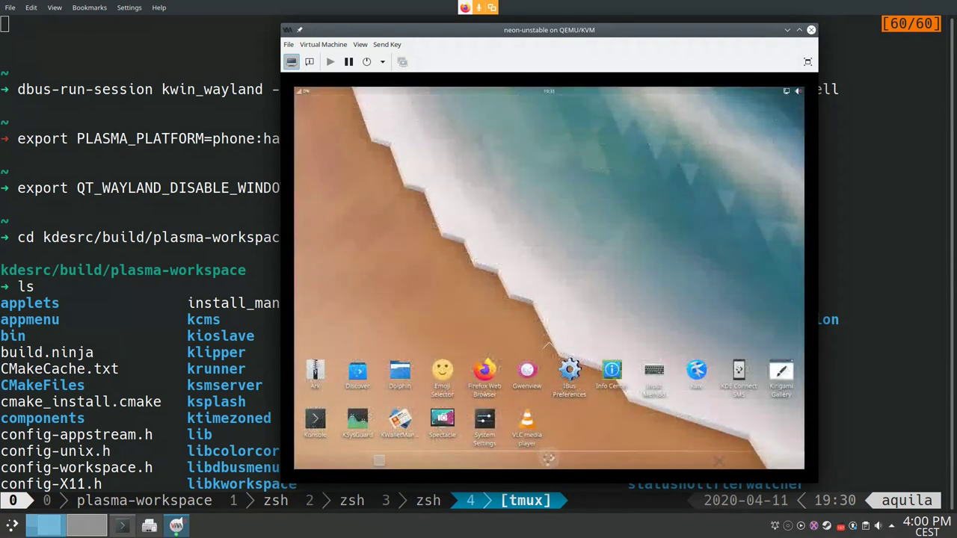
left_click_drag(565, 90, 565, 216)
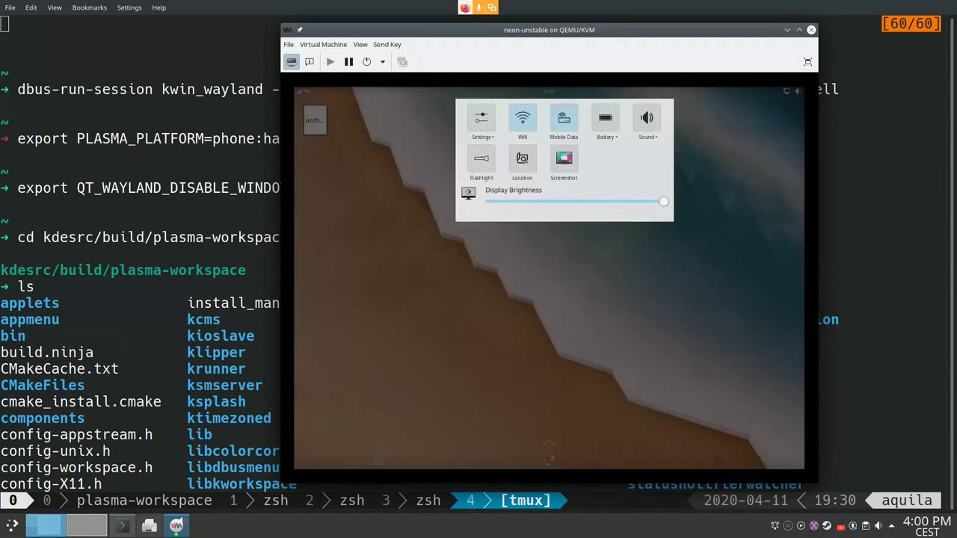
key("Escape")
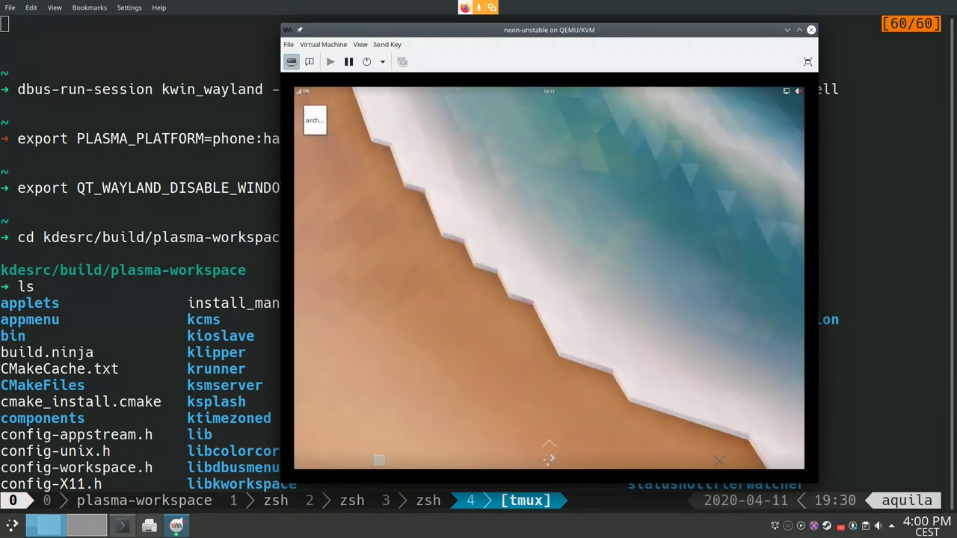
left_click(811, 29)
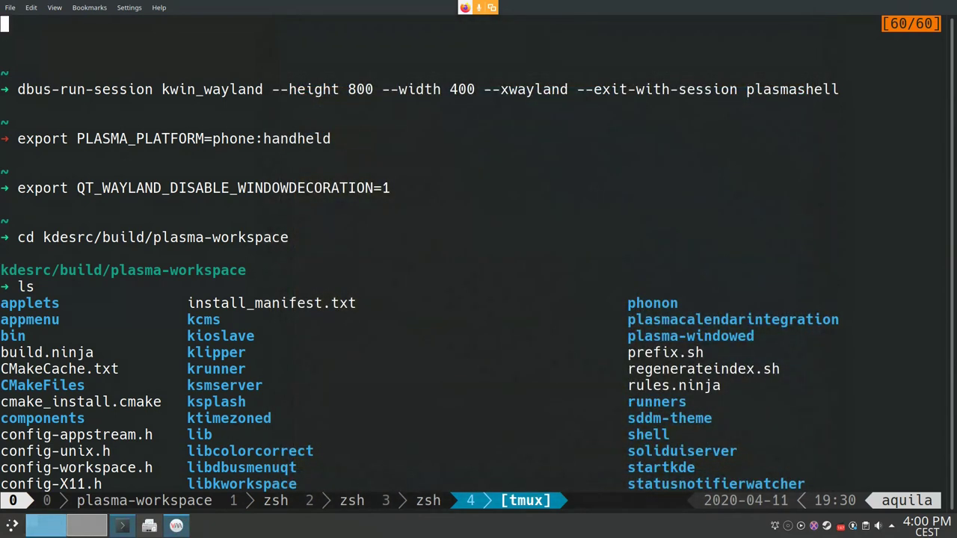